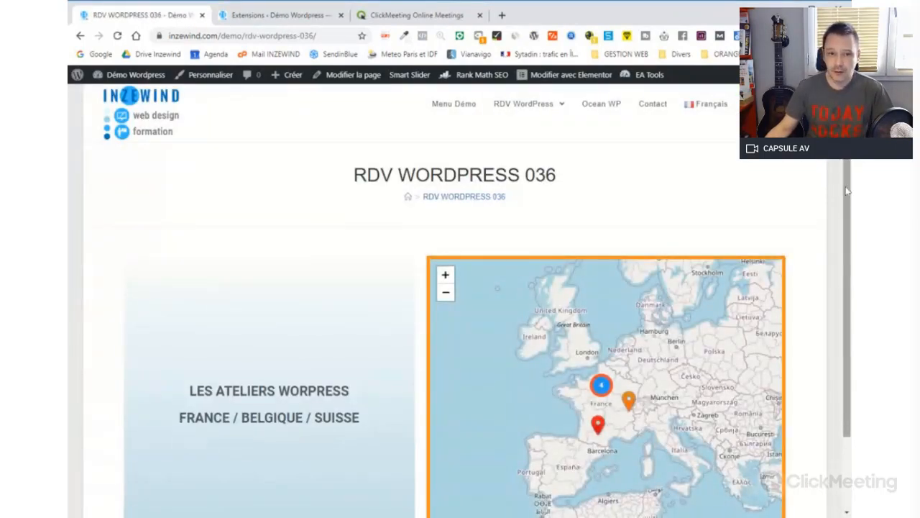
- Show the Toulouse marker's workshop details on the map of the RDV WORDPRESS 036 page
{"action": "scroll", "coordinate": [846, 194], "scroll_direction": "down", "scroll_amount": 3}
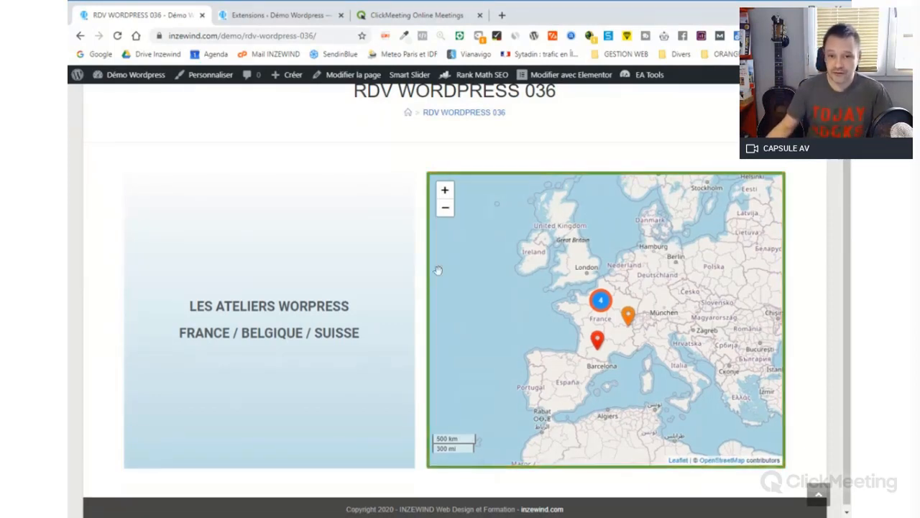
{"action": "left_click", "coordinate": [597, 340]}
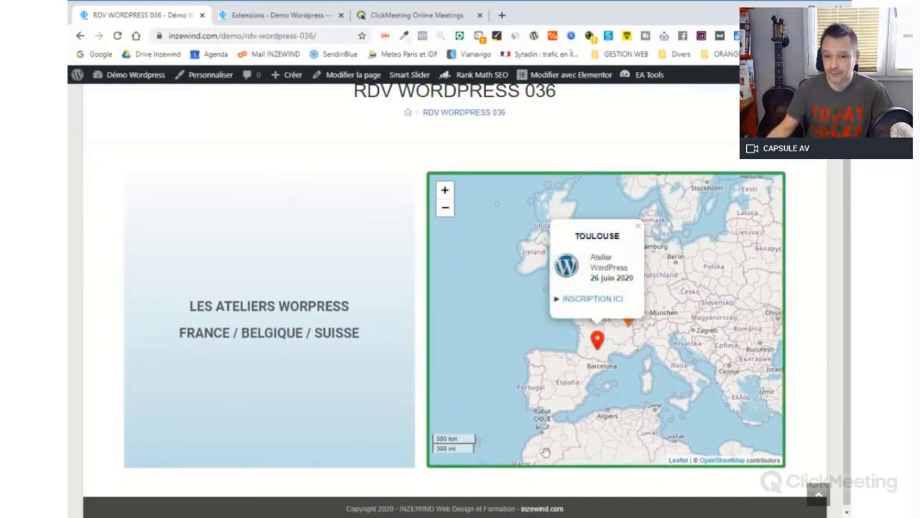
{"action": "left_click", "coordinate": [728, 418]}
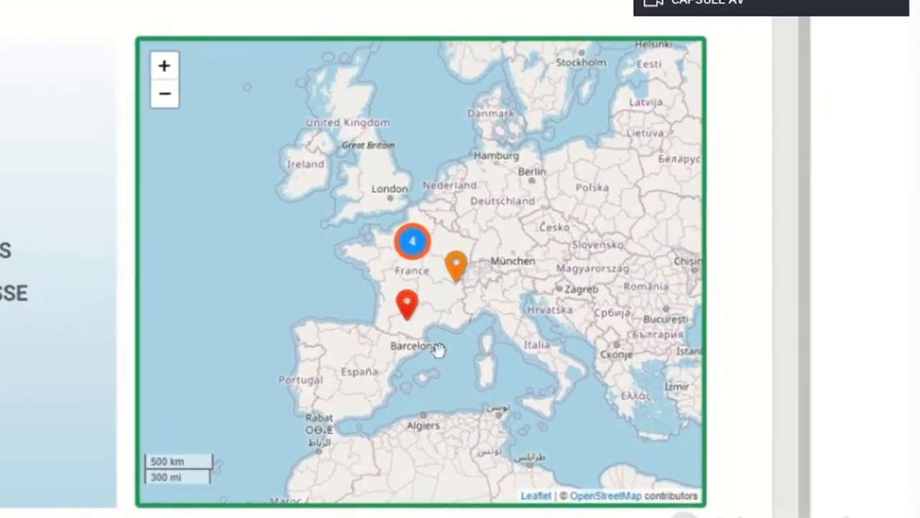
{"action": "left_click", "coordinate": [457, 319]}
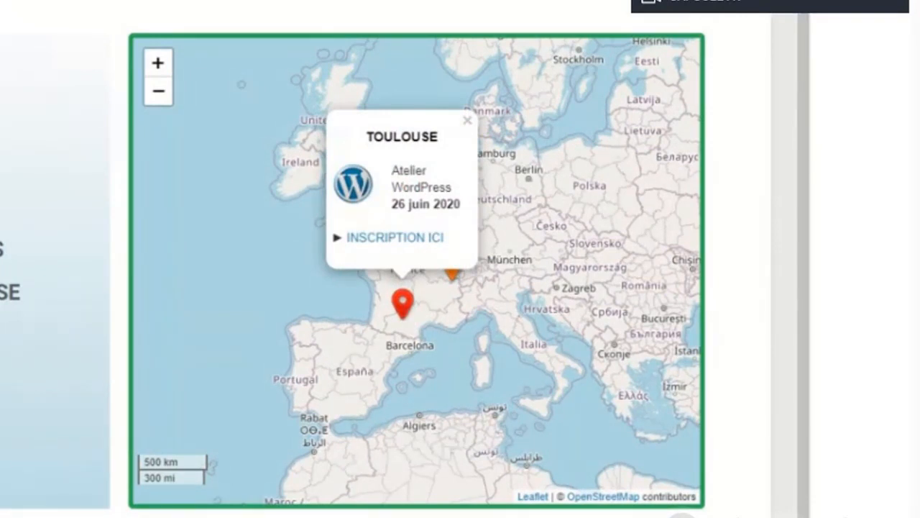
- Open the registration page linked in the Toulouse popup, look it over, and close it to return to the map
{"action": "left_click", "coordinate": [399, 239]}
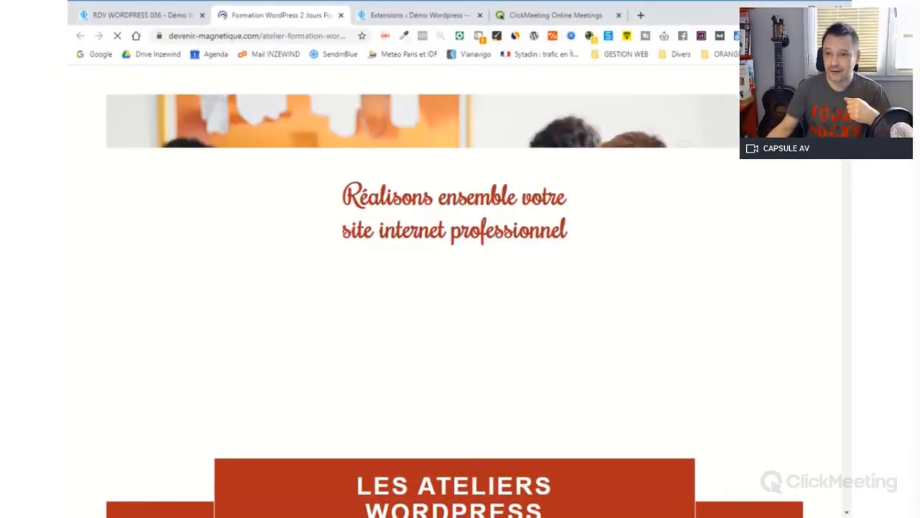
{"action": "scroll", "coordinate": [832, 166], "scroll_direction": "down", "scroll_amount": 10}
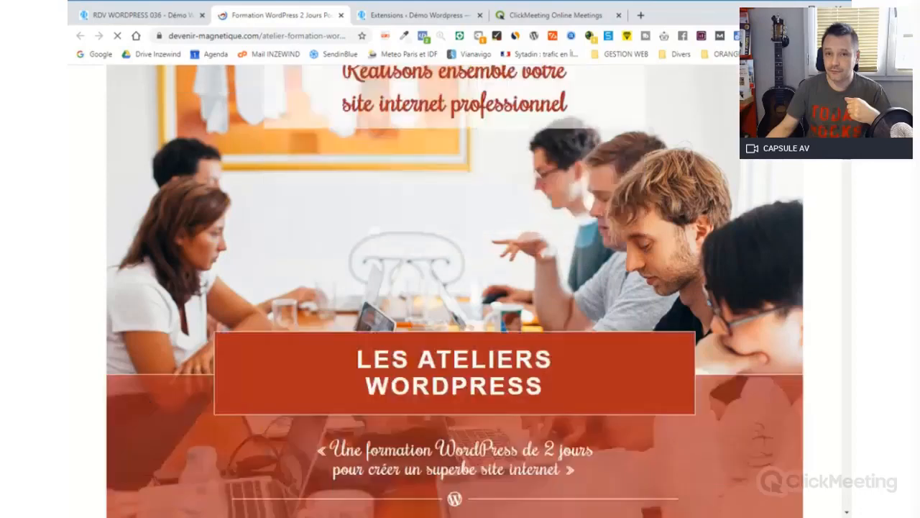
{"action": "scroll", "coordinate": [832, 167], "scroll_direction": "up", "scroll_amount": 10}
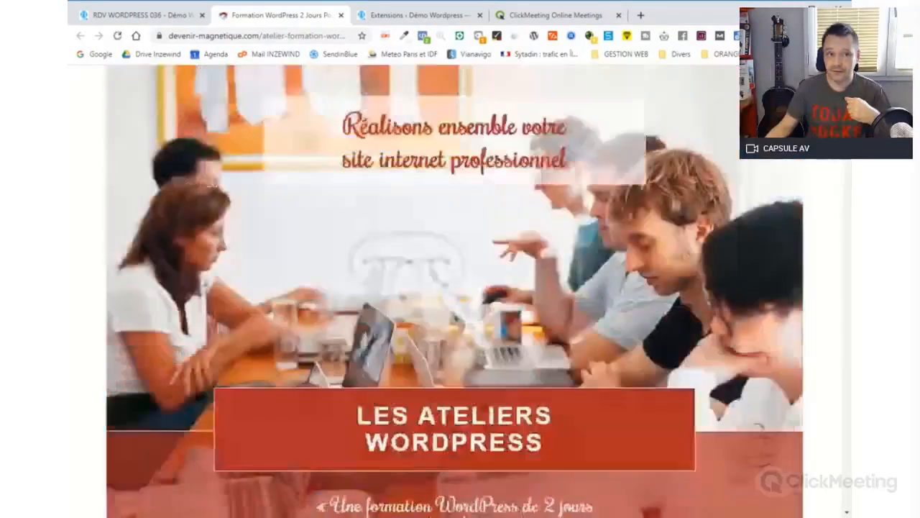
{"action": "left_click", "coordinate": [340, 14]}
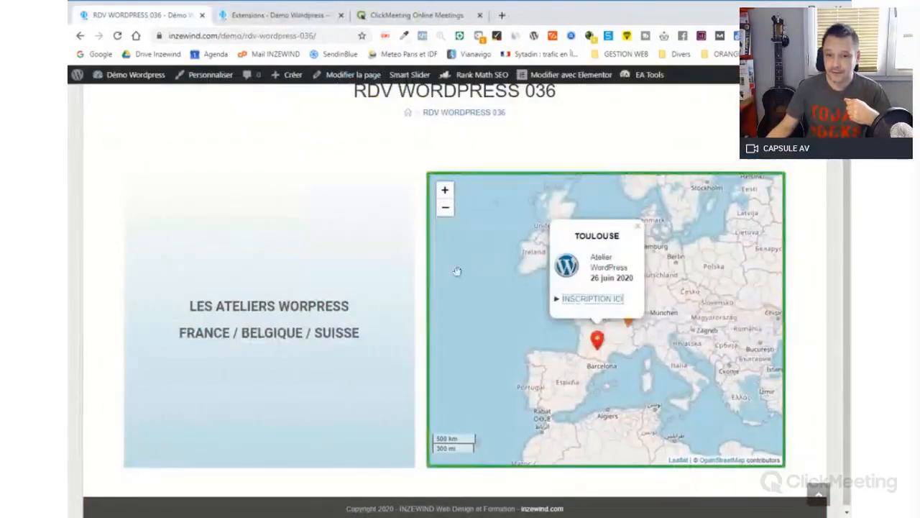
- View the Genève marker's popup, follow the marker's link to the workshop page, examine its pricing and registration section, and close it
{"action": "left_click", "coordinate": [692, 302]}
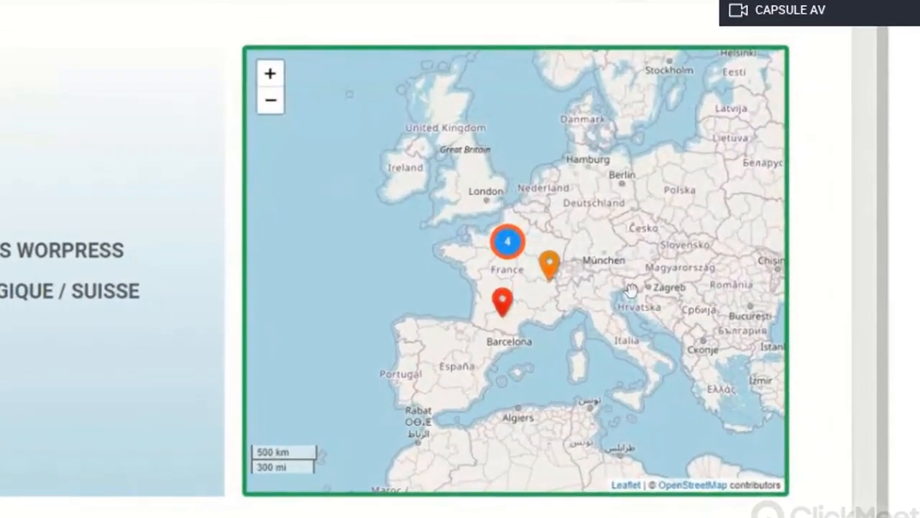
{"action": "left_click", "coordinate": [628, 320]}
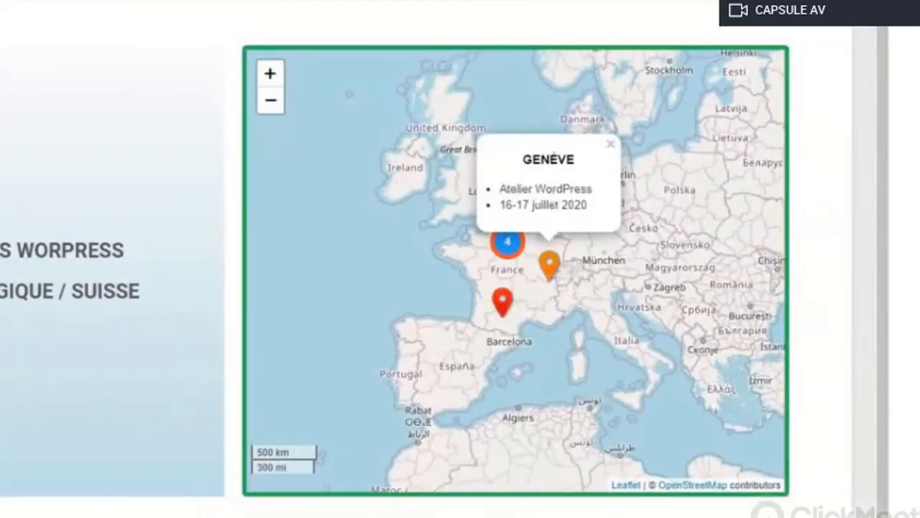
{"action": "left_click", "coordinate": [550, 270]}
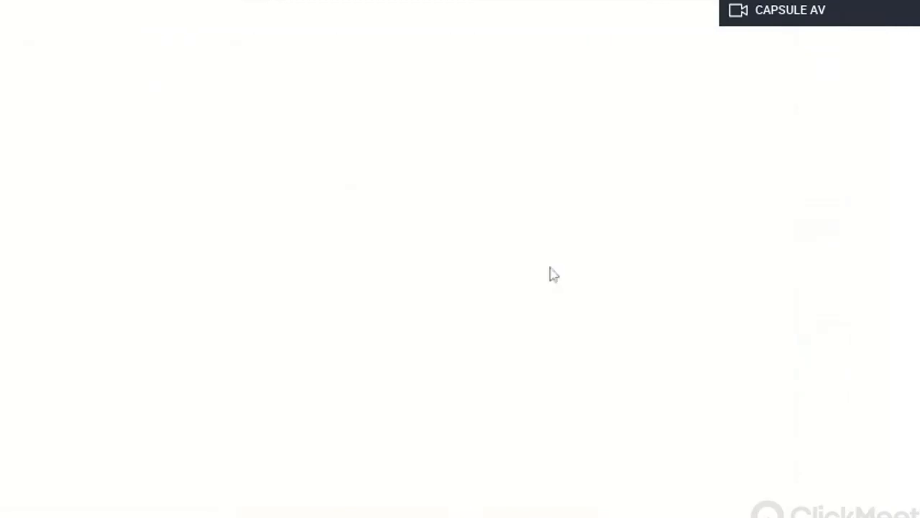
{"action": "scroll", "coordinate": [846, 139], "scroll_direction": "down", "scroll_amount": 15}
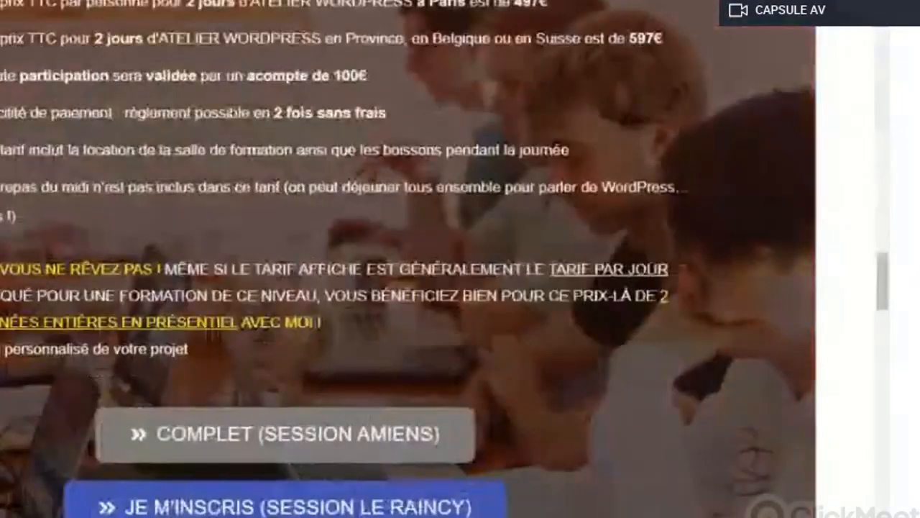
{"action": "key", "text": "ctrl+w"}
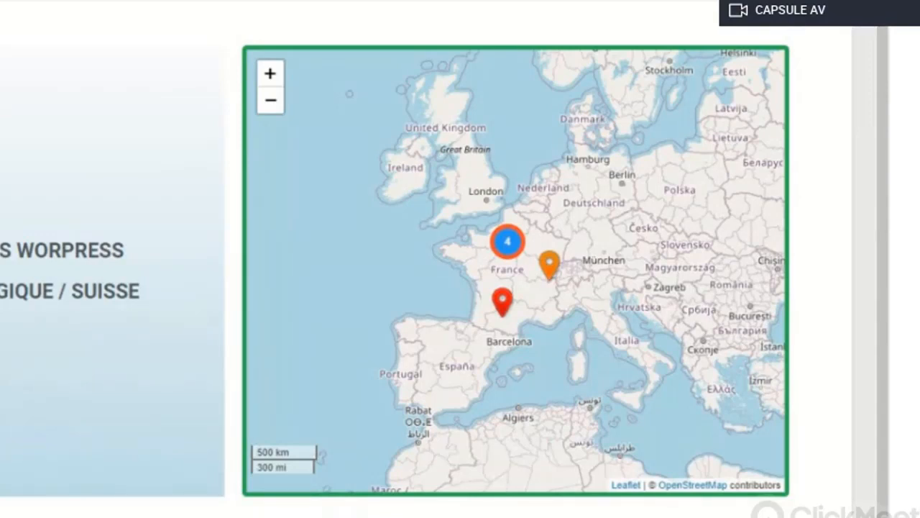
- Expand the four-marker cluster over northern France and view the Belgique / Namur and Nantes workshop details
{"action": "left_click", "coordinate": [507, 241]}
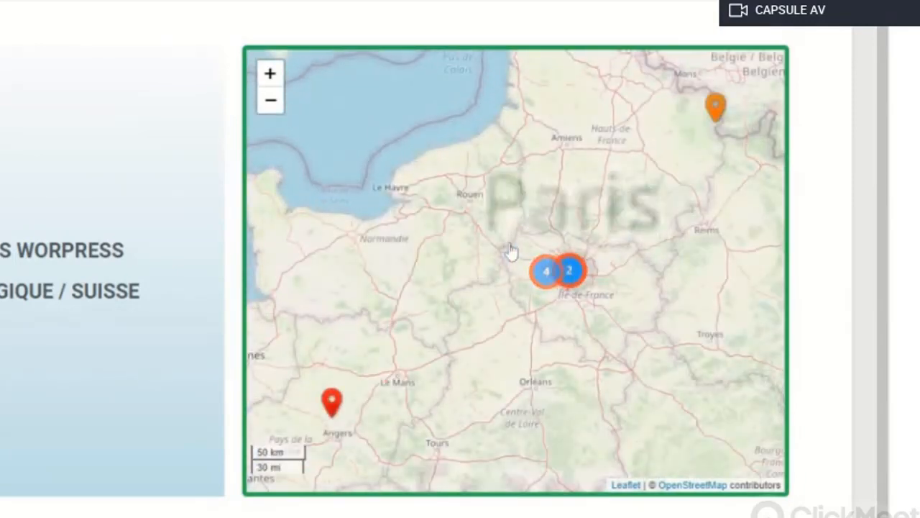
{"action": "scroll", "coordinate": [507, 237], "scroll_direction": "down", "scroll_amount": 1}
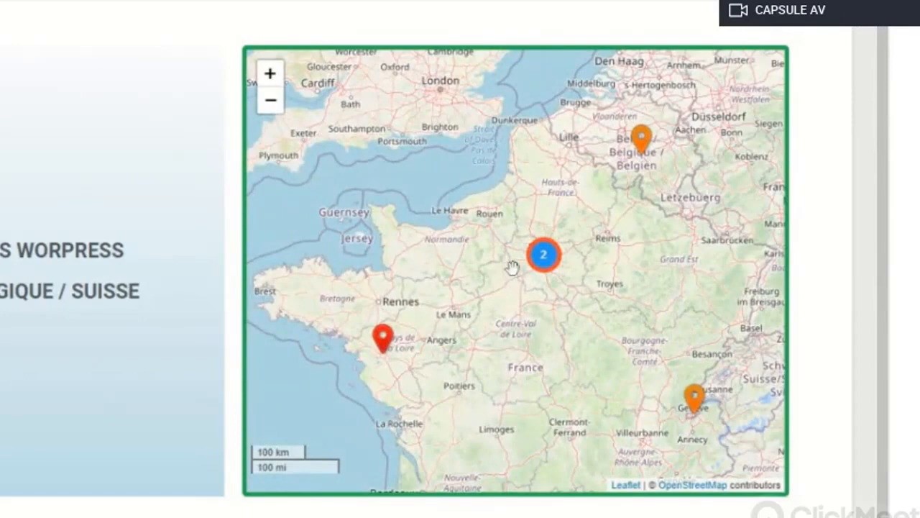
{"action": "scroll", "coordinate": [512, 266], "scroll_direction": "up", "scroll_amount": 1}
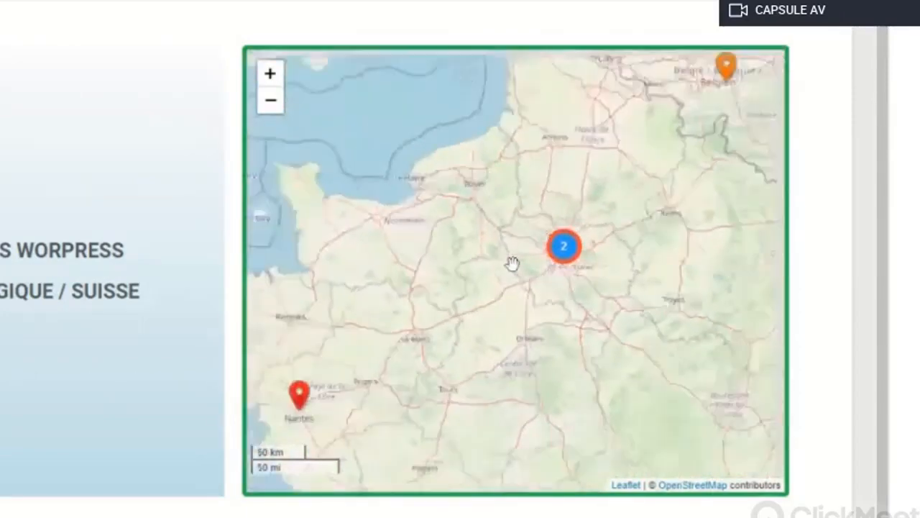
{"action": "scroll", "coordinate": [511, 262], "scroll_direction": "down", "scroll_amount": 1}
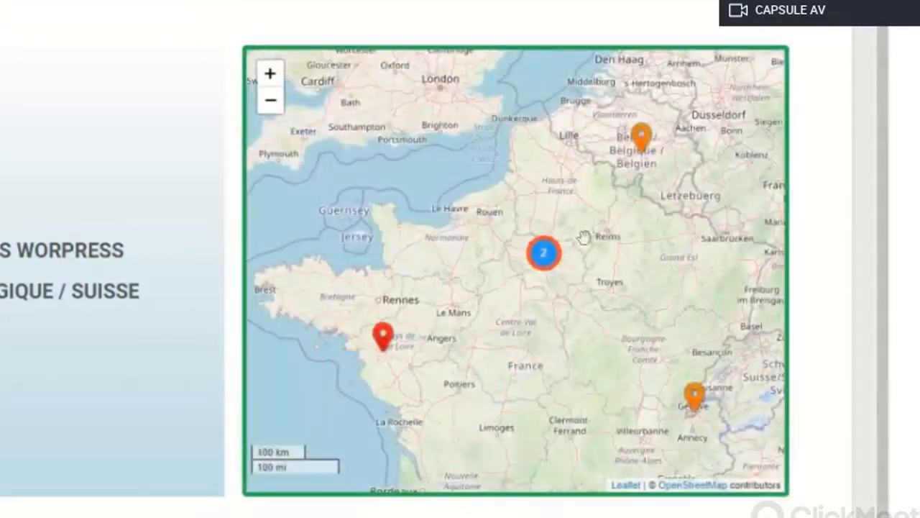
{"action": "left_click", "coordinate": [642, 138]}
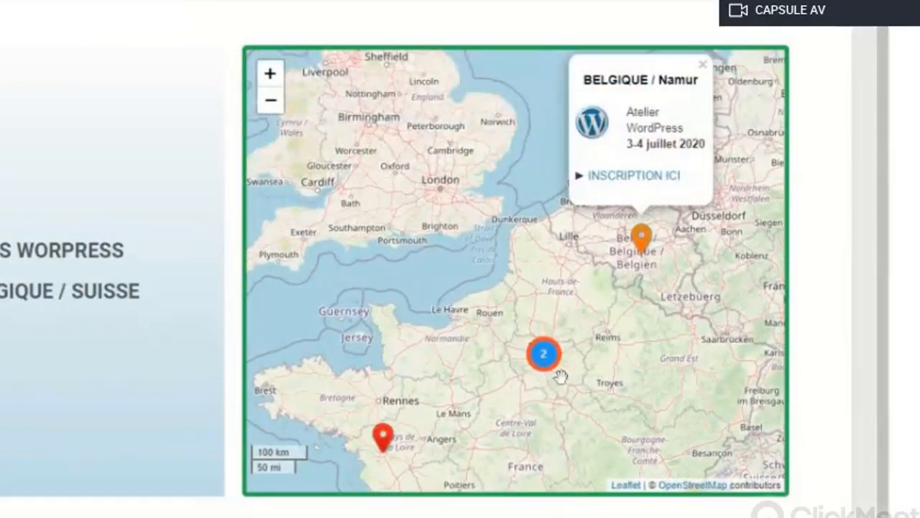
{"action": "scroll", "coordinate": [561, 373], "scroll_direction": "down", "scroll_amount": 1}
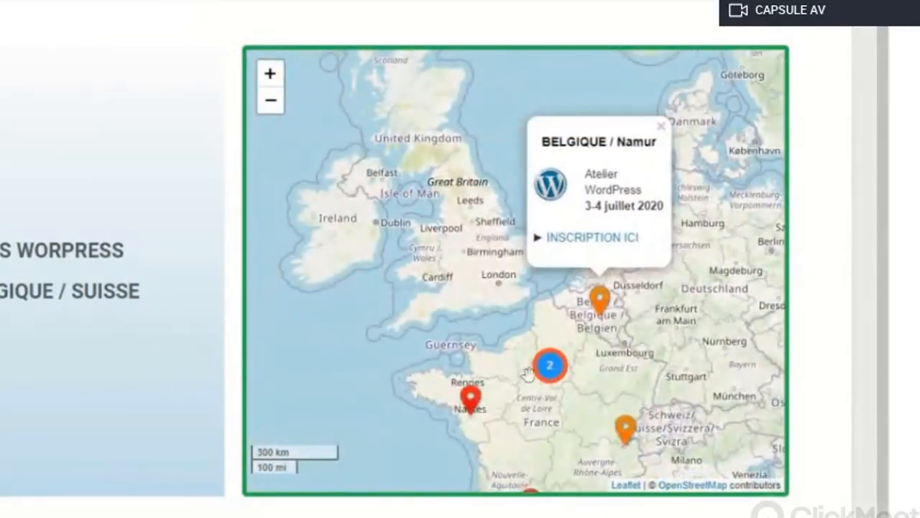
{"action": "left_click", "coordinate": [471, 397]}
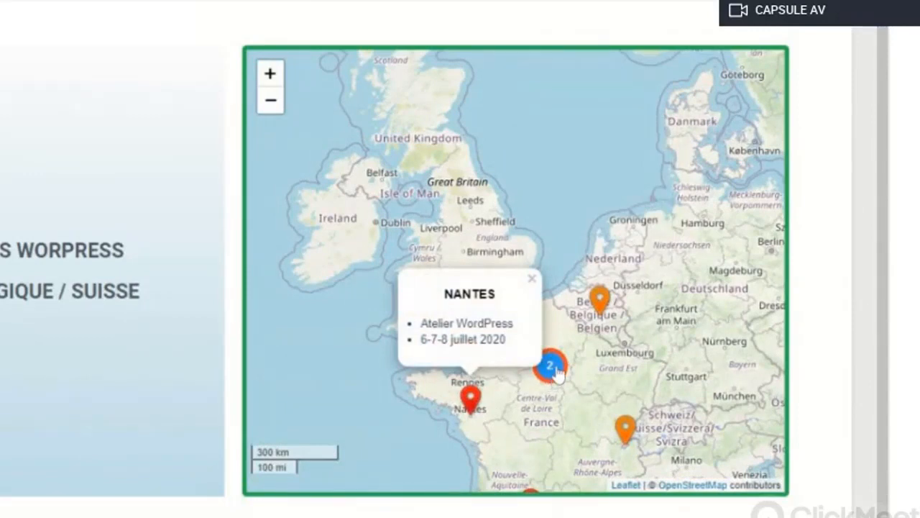
- Expand the two-marker cluster around Paris and view the PARIS / Châtelet and IDF / Le Raincy workshop details
{"action": "mouse_move", "coordinate": [601, 309]}
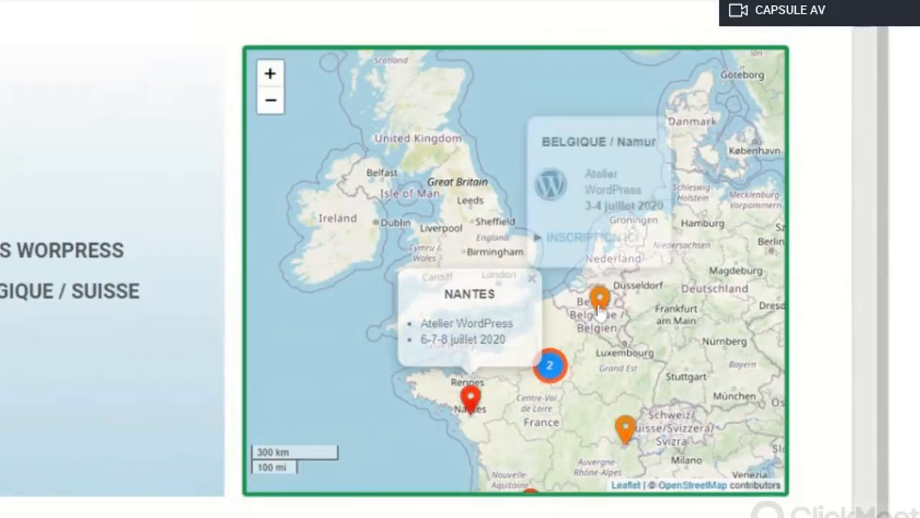
{"action": "scroll", "coordinate": [550, 370], "scroll_direction": "up", "scroll_amount": 1}
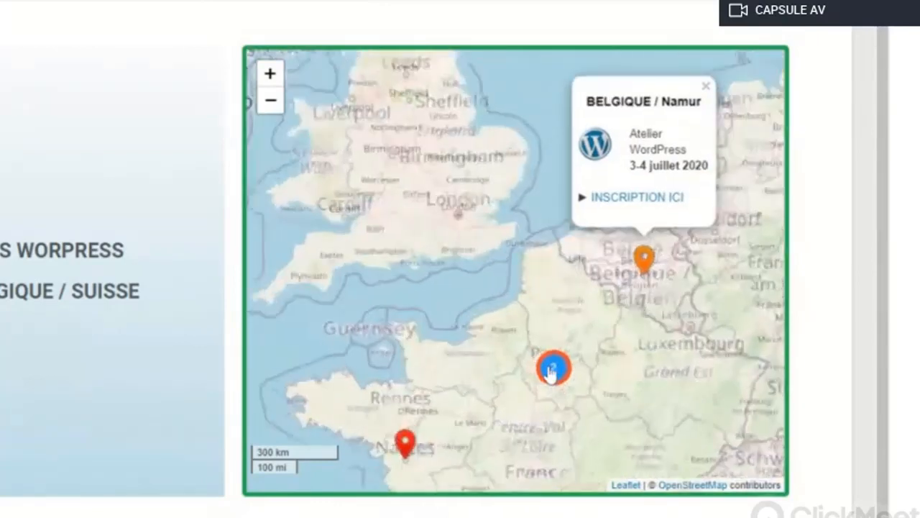
{"action": "scroll", "coordinate": [551, 368], "scroll_direction": "up", "scroll_amount": 1}
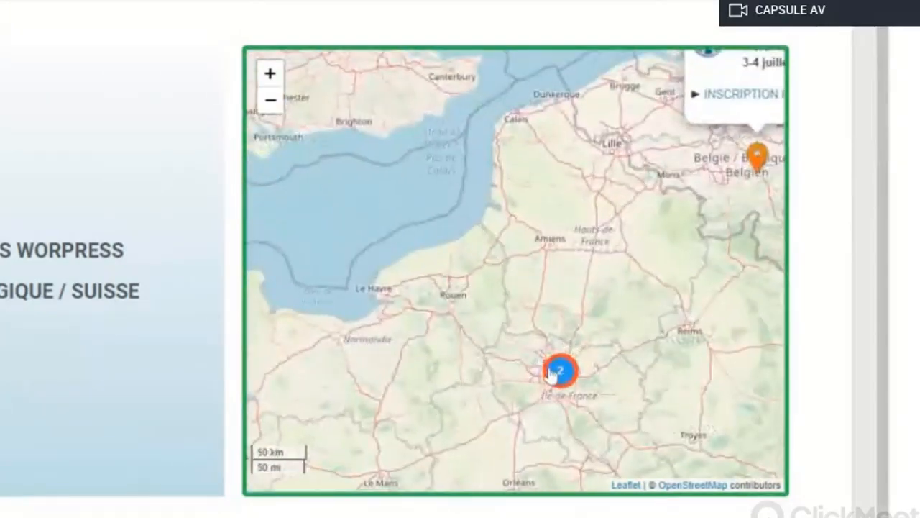
{"action": "scroll", "coordinate": [551, 372], "scroll_direction": "up", "scroll_amount": 1}
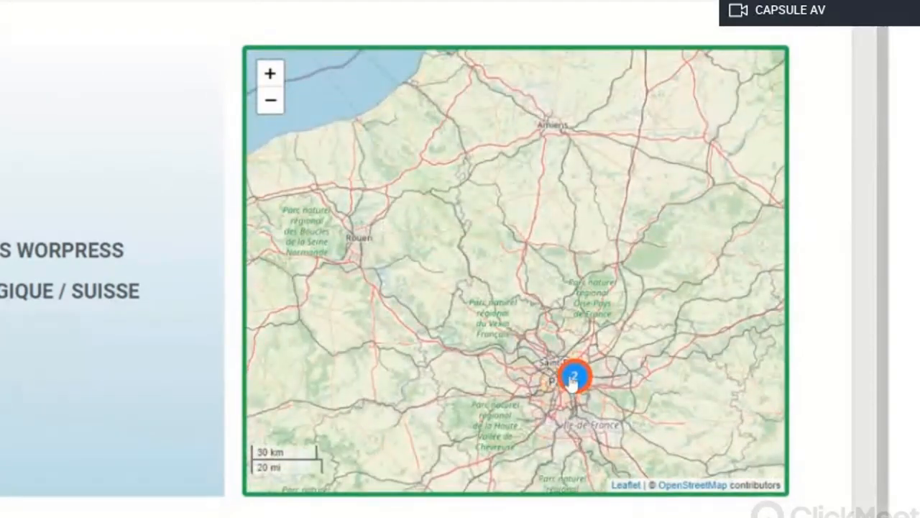
{"action": "left_click", "coordinate": [573, 379]}
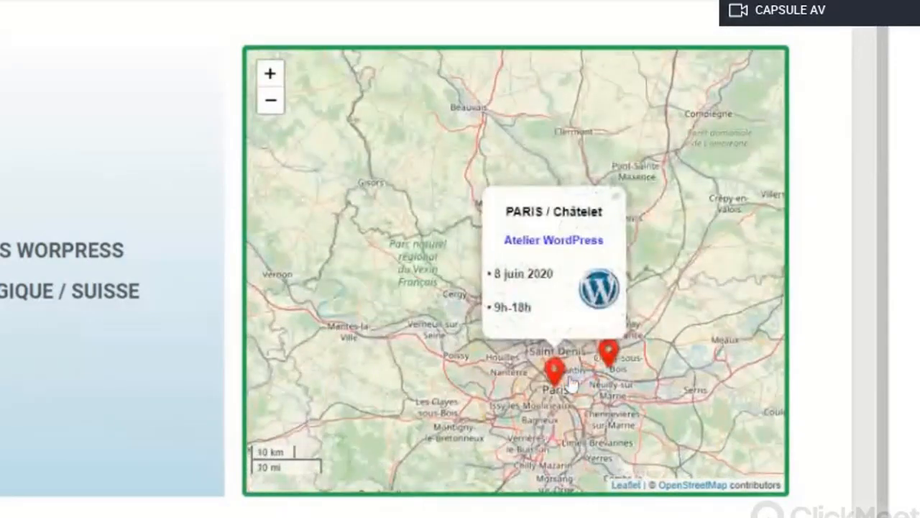
{"action": "scroll", "coordinate": [586, 375], "scroll_direction": "up", "scroll_amount": 1}
{"action": "left_click_drag", "start_coordinate": [593, 382], "coordinate": [553, 308]}
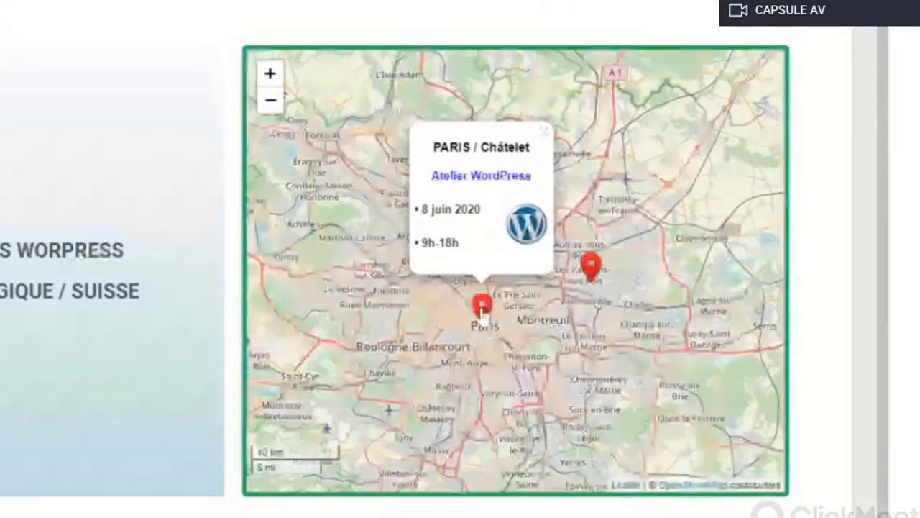
{"action": "left_click", "coordinate": [589, 268]}
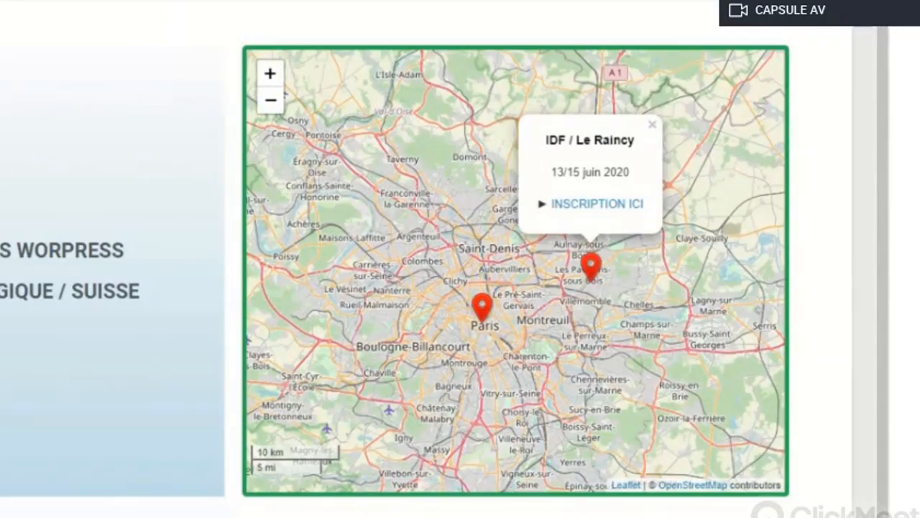
- Regroup the Paris markers into their cluster and check the Belgian and Nantes markers' popups again
{"action": "mouse_move", "coordinate": [480, 309]}
{"action": "scroll", "coordinate": [534, 291], "scroll_direction": "down", "scroll_amount": 3}
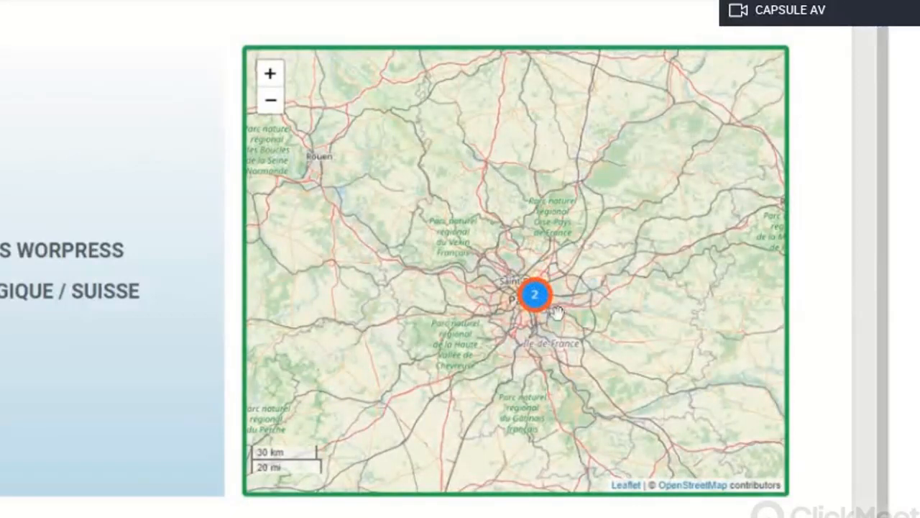
{"action": "scroll", "coordinate": [556, 310], "scroll_direction": "down", "scroll_amount": 1}
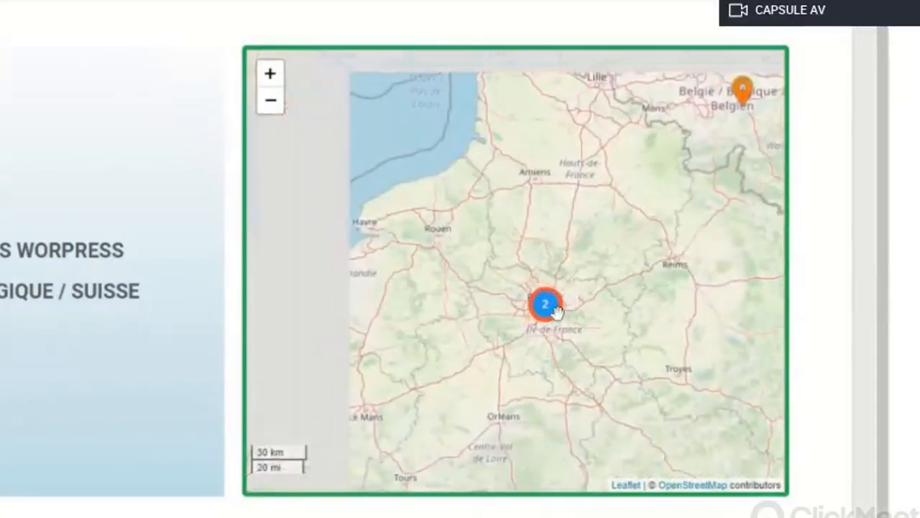
{"action": "scroll", "coordinate": [594, 294], "scroll_direction": "down", "scroll_amount": 1}
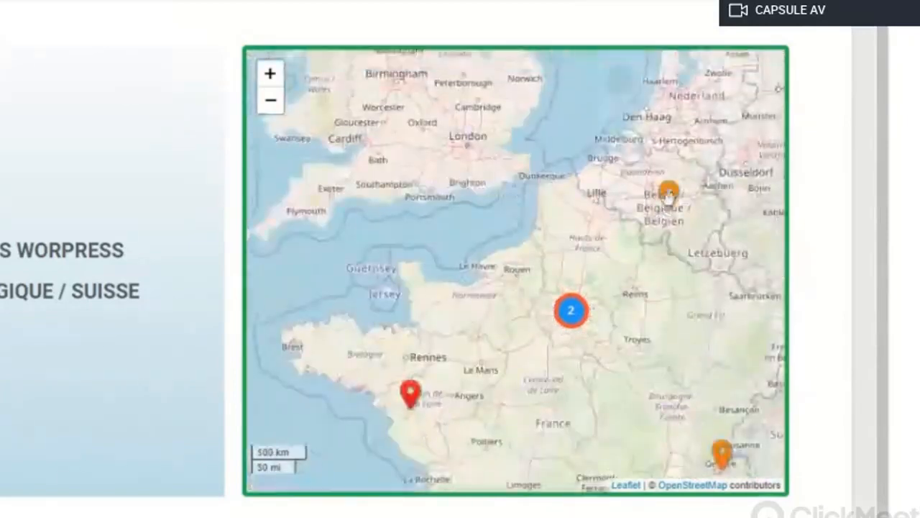
{"action": "left_click", "coordinate": [668, 192]}
{"action": "left_click", "coordinate": [409, 435]}
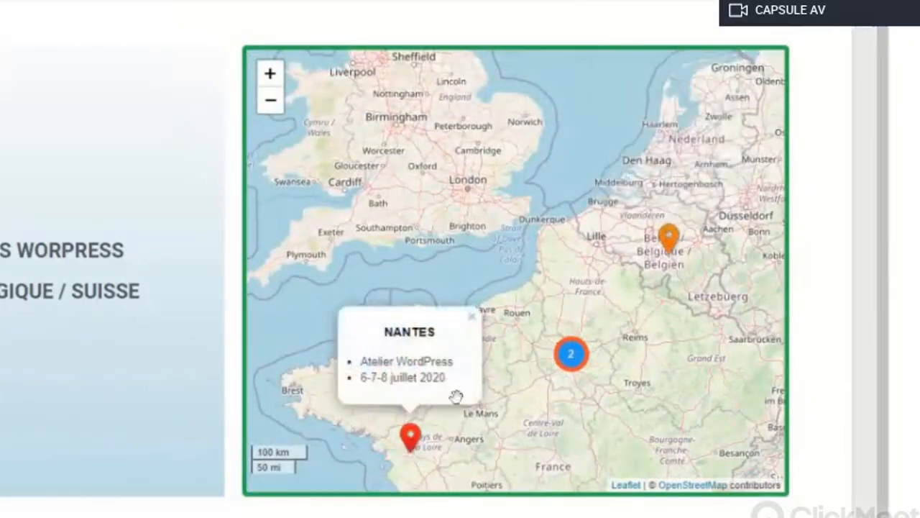
- Compare the workshop popups of the orange Genève and Belgique / Namur markers, ending on the Genève one
{"action": "scroll", "coordinate": [541, 358], "scroll_direction": "down", "scroll_amount": 2}
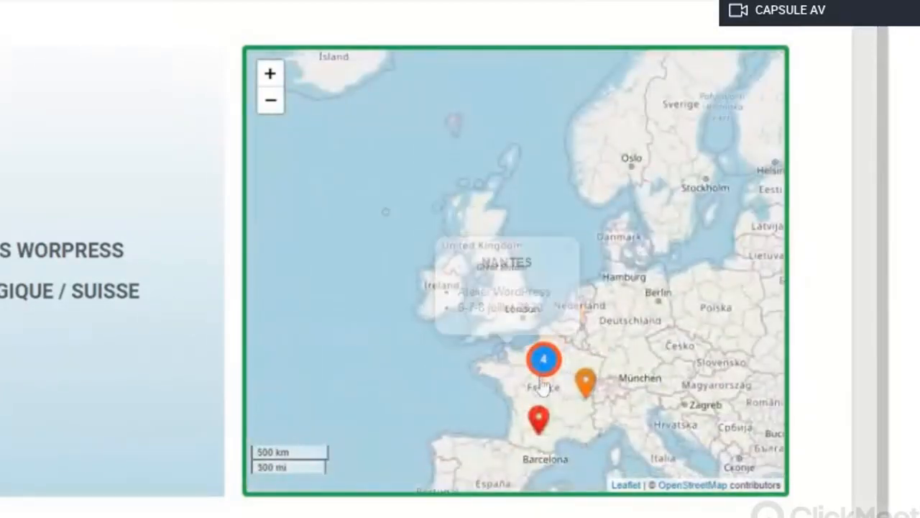
{"action": "left_click", "coordinate": [586, 381]}
{"action": "left_click_drag", "start_coordinate": [638, 383], "coordinate": [597, 288]}
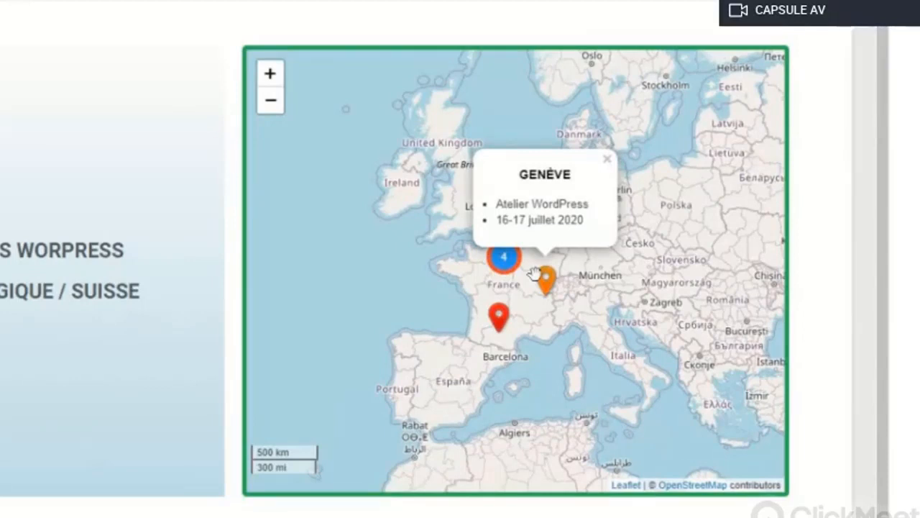
{"action": "scroll", "coordinate": [536, 272], "scroll_direction": "down", "scroll_amount": 1}
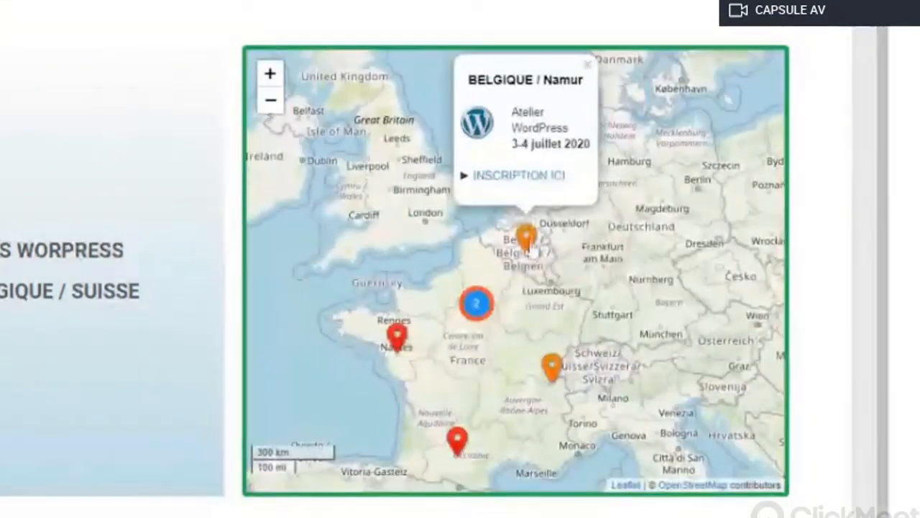
{"action": "left_click", "coordinate": [556, 378]}
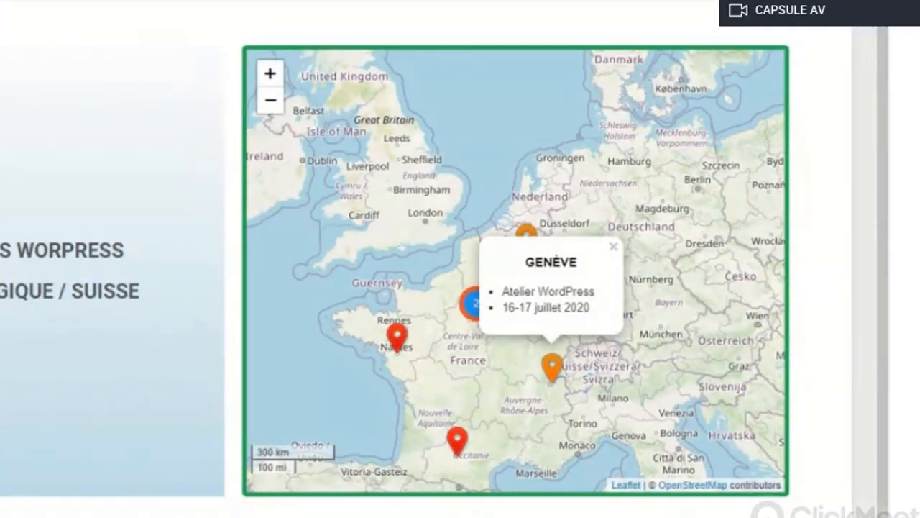
- Check the popup of the red Occitanie marker, and open the Ultimate Maps de Supsystic settings from the installed plugins list
{"action": "left_click", "coordinate": [457, 442]}
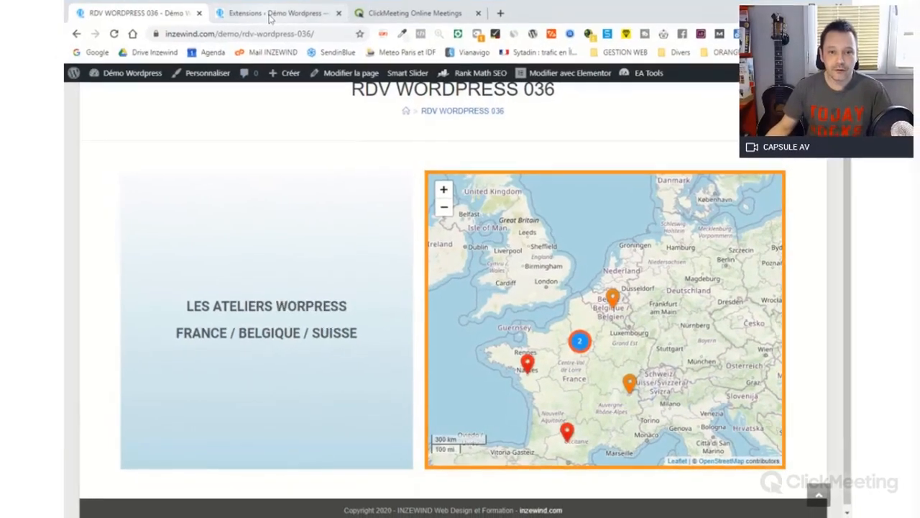
{"action": "left_click", "coordinate": [282, 18]}
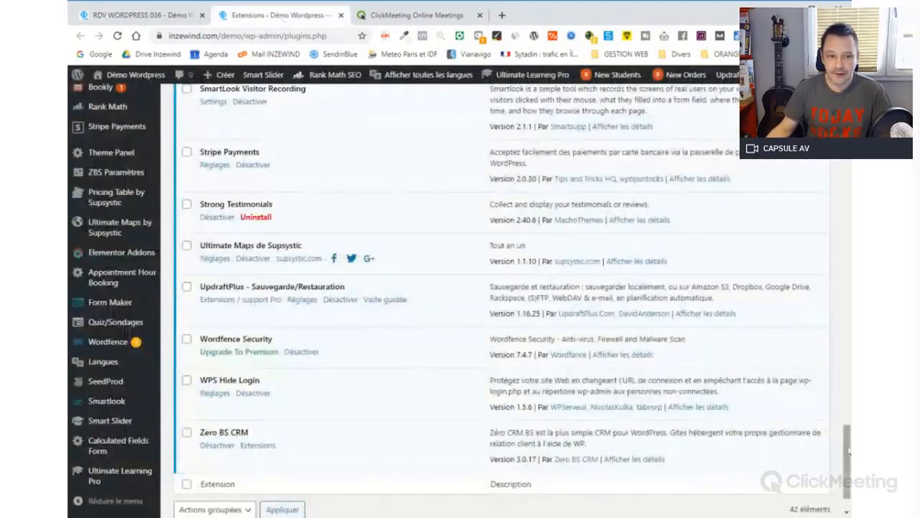
{"action": "scroll", "coordinate": [849, 453], "scroll_direction": "down", "scroll_amount": 1}
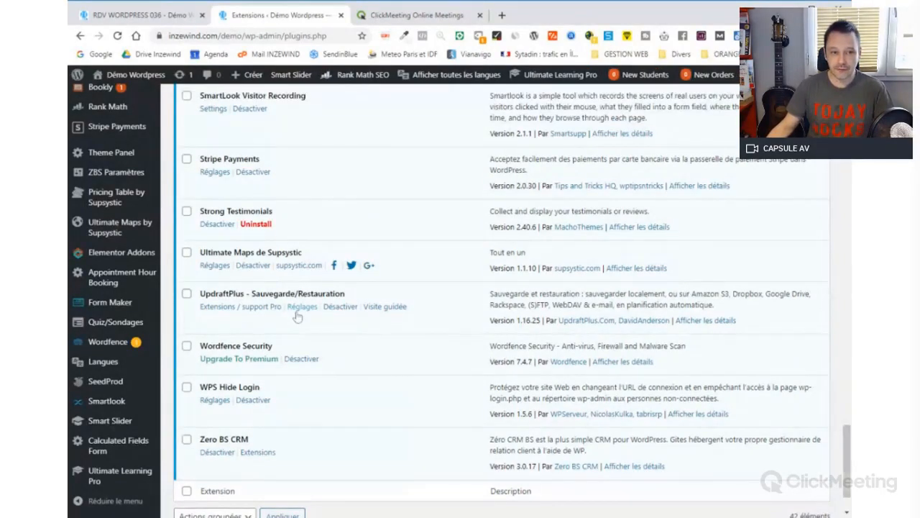
{"action": "left_click", "coordinate": [215, 266]}
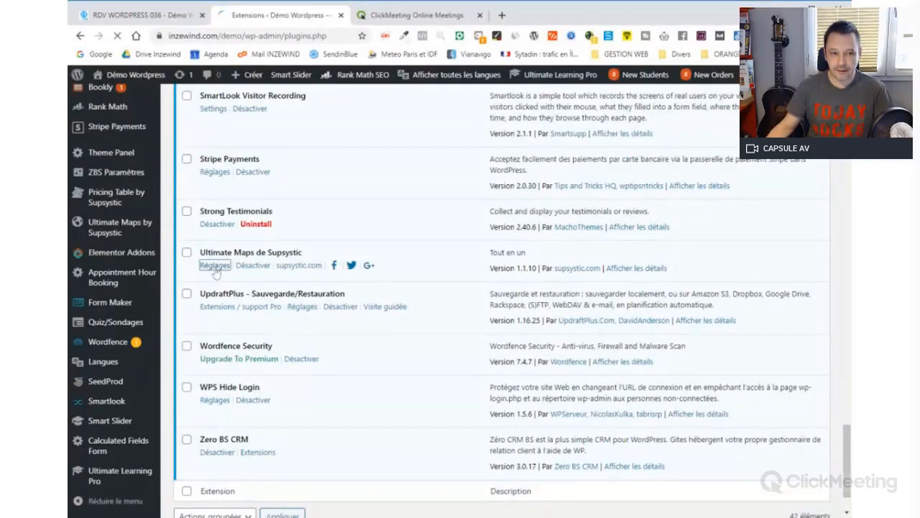
- Open the map plugin's general settings and examine the map engine, Bing Maps, MapBox and Thunderforest key fields with their help notes
{"action": "scroll", "coordinate": [834, 246], "scroll_direction": "down", "scroll_amount": 5}
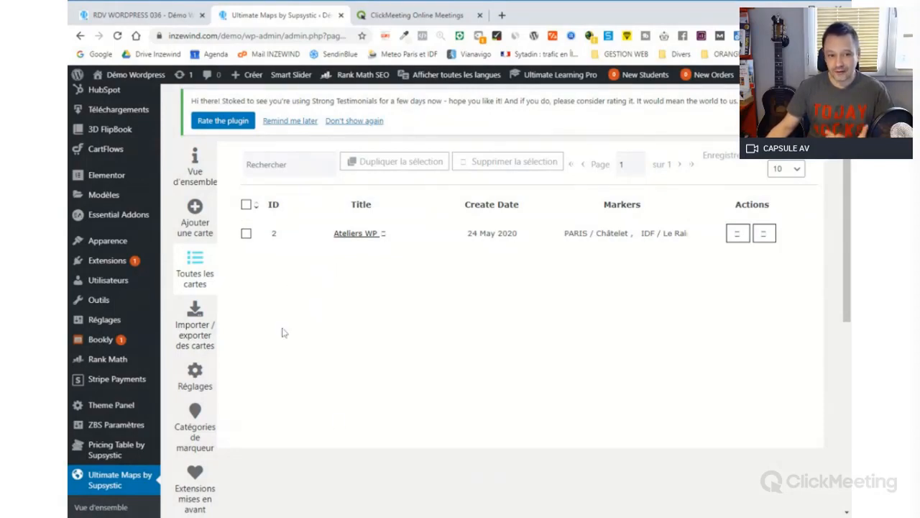
{"action": "left_click", "coordinate": [196, 372]}
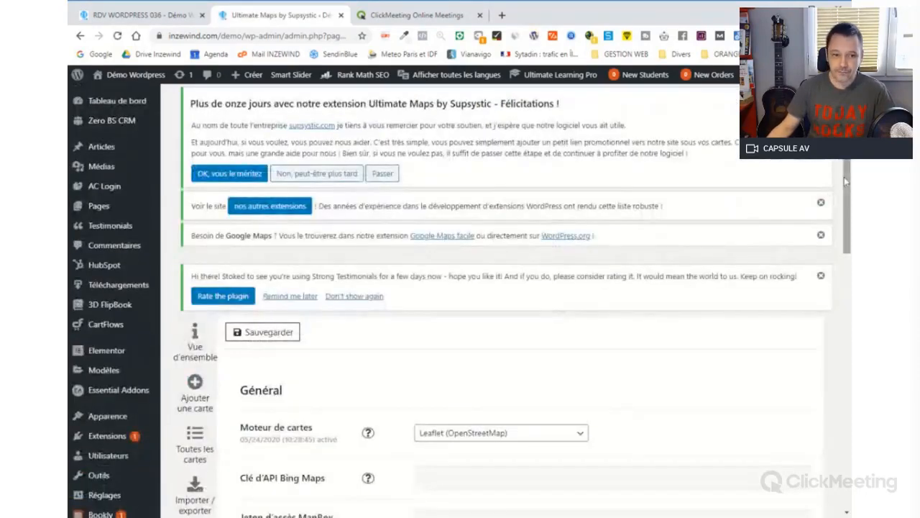
{"action": "scroll", "coordinate": [844, 177], "scroll_direction": "down", "scroll_amount": 4}
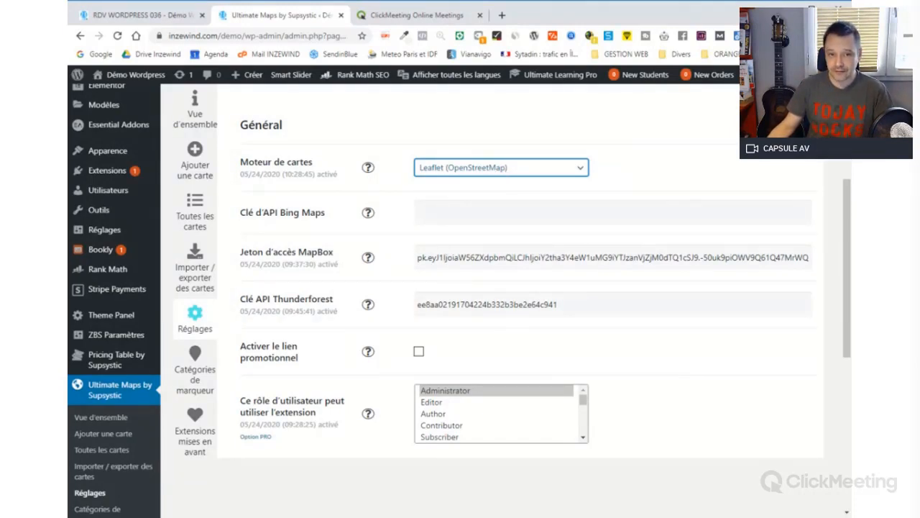
{"action": "mouse_move", "coordinate": [370, 265]}
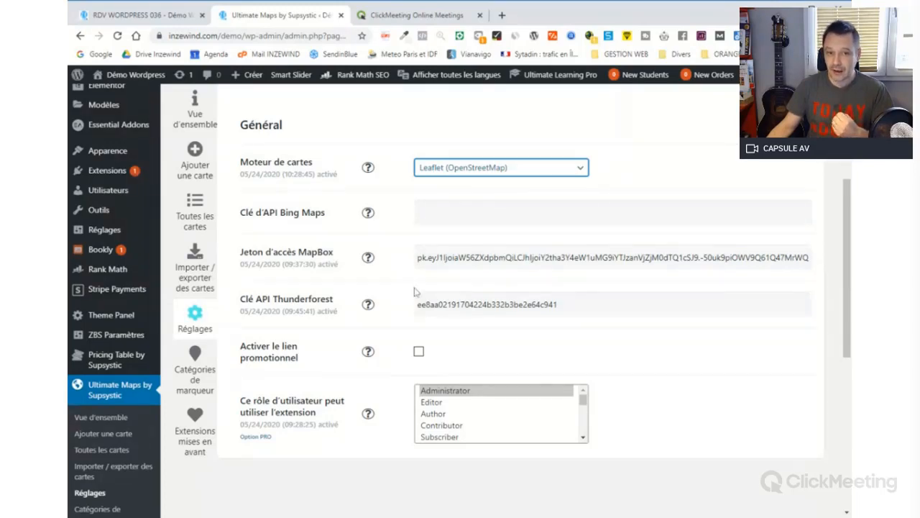
{"action": "mouse_move", "coordinate": [369, 304]}
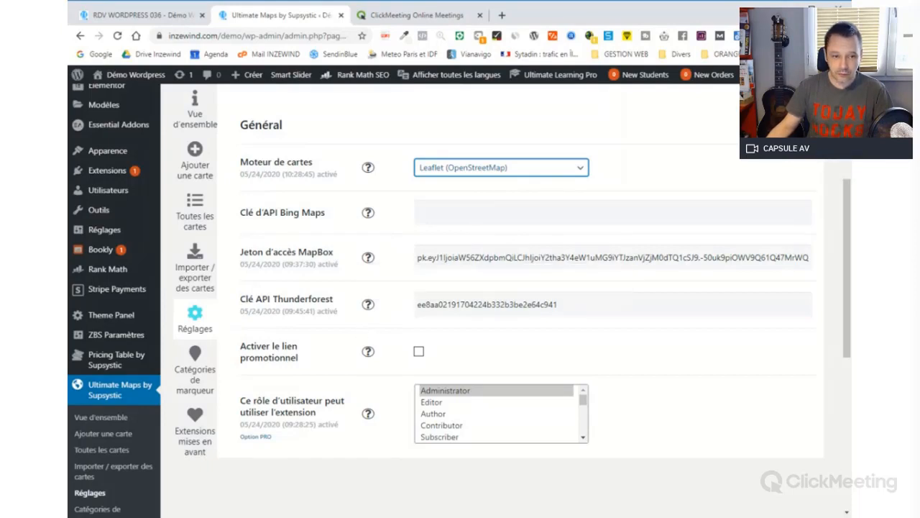
{"action": "left_click", "coordinate": [388, 220]}
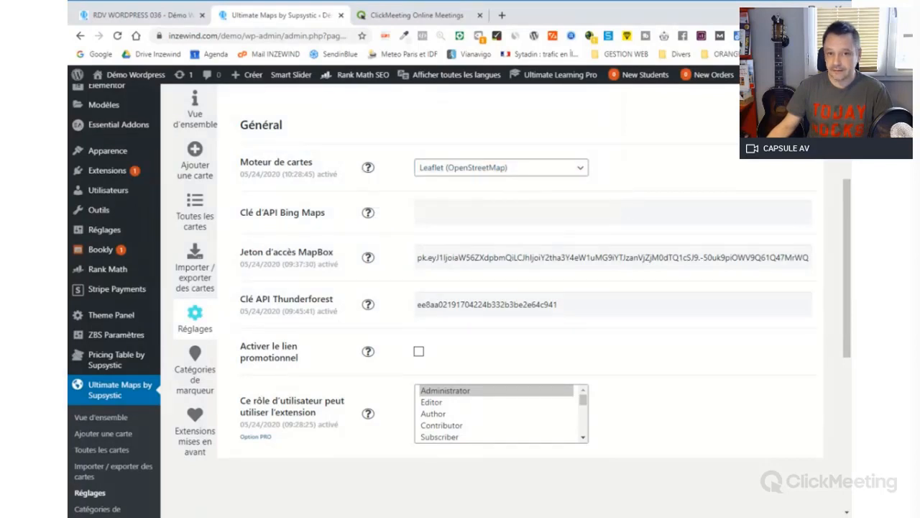
{"action": "mouse_move", "coordinate": [366, 217]}
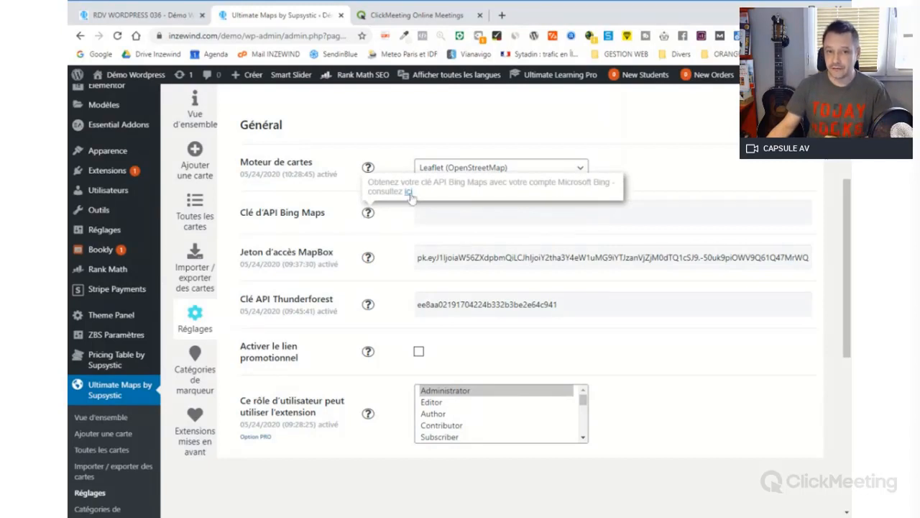
{"action": "left_click", "coordinate": [417, 212]}
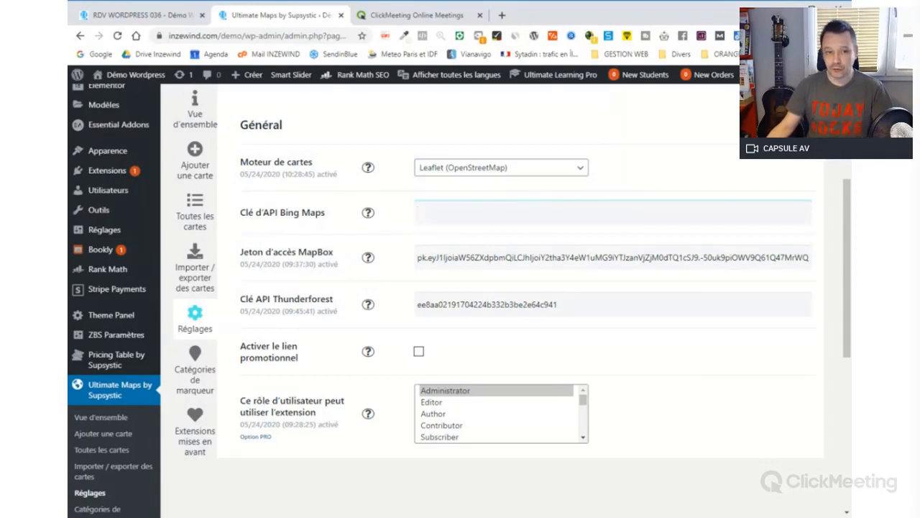
{"action": "mouse_move", "coordinate": [358, 215]}
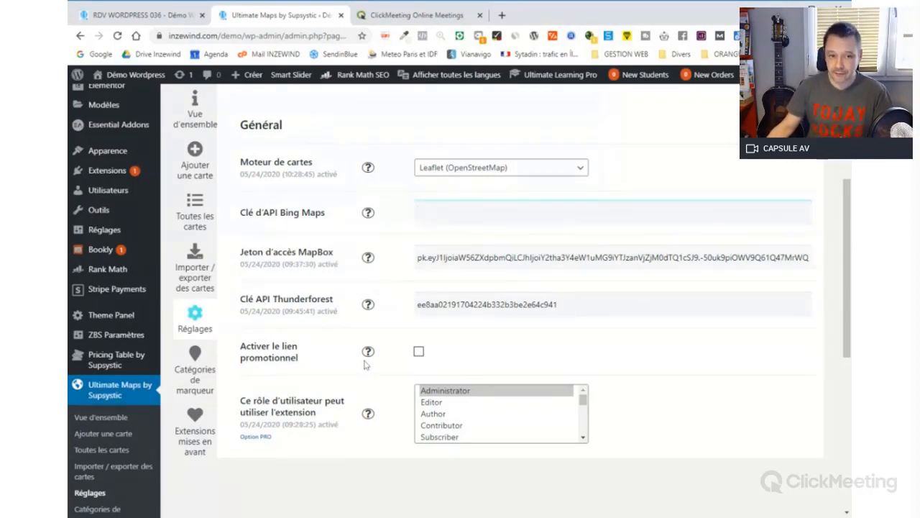
- Review the promotional link option and the user roles allowed to use the extension
{"action": "scroll", "coordinate": [848, 317], "scroll_direction": "down", "scroll_amount": 2}
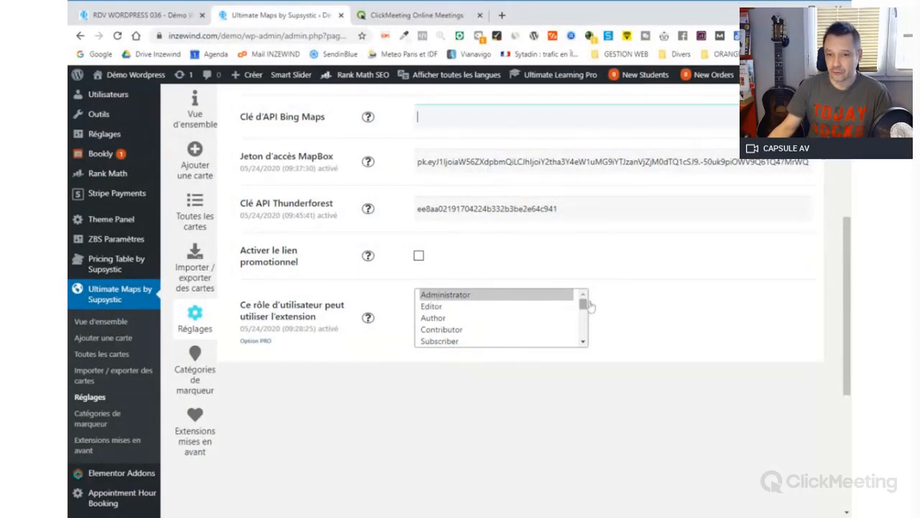
{"action": "scroll", "coordinate": [826, 326], "scroll_direction": "up", "scroll_amount": 1}
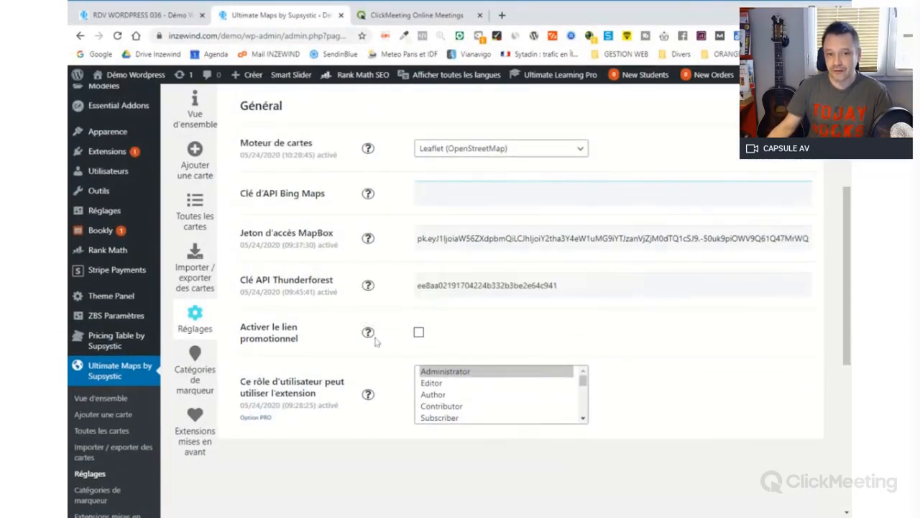
{"action": "mouse_move", "coordinate": [373, 339]}
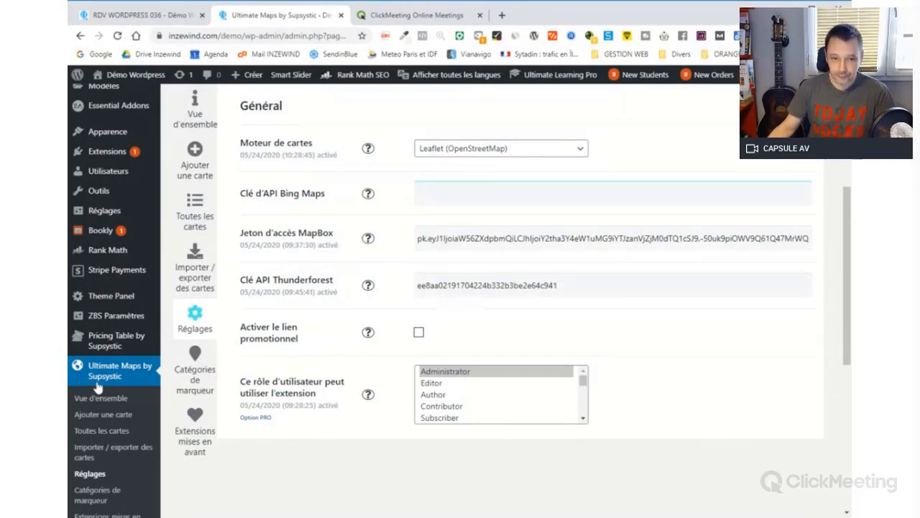
- Keep Leaflet (OpenStreetMap) as the map engine and save the general settings
{"action": "scroll", "coordinate": [847, 253], "scroll_direction": "up", "scroll_amount": 2}
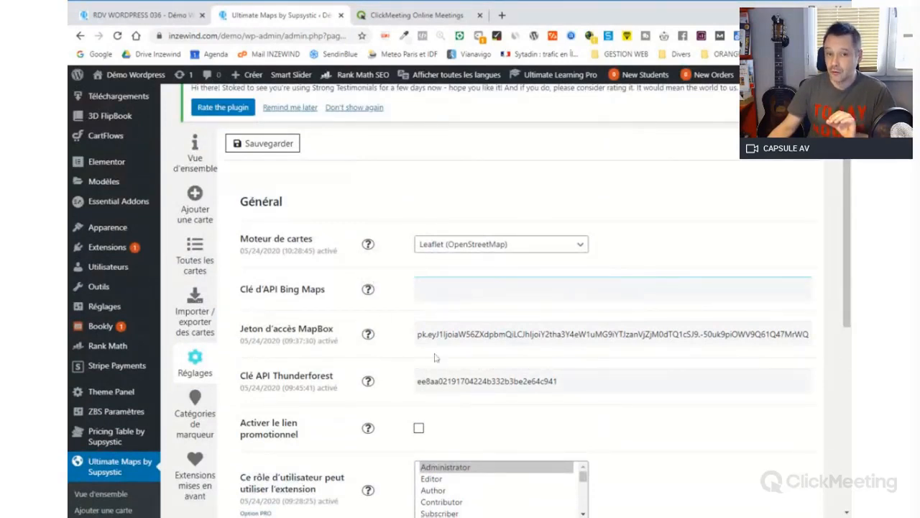
{"action": "left_click", "coordinate": [467, 244]}
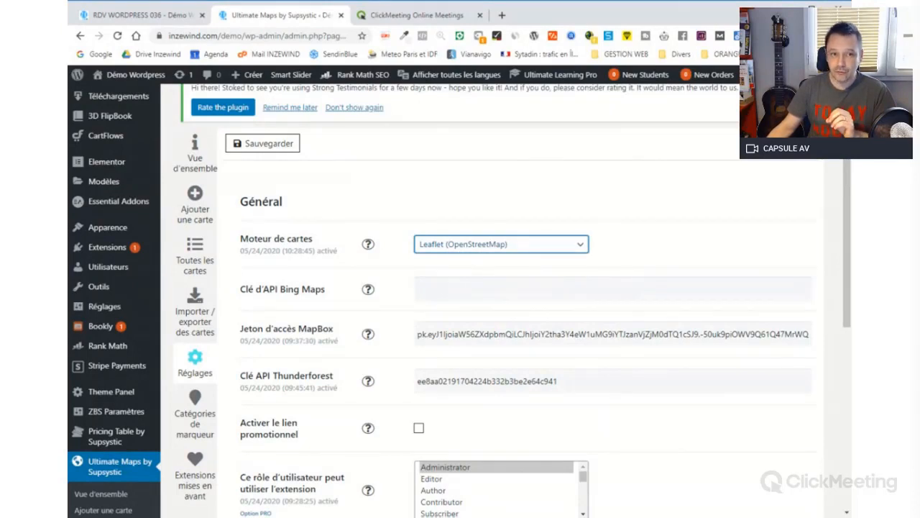
{"action": "left_click", "coordinate": [248, 145]}
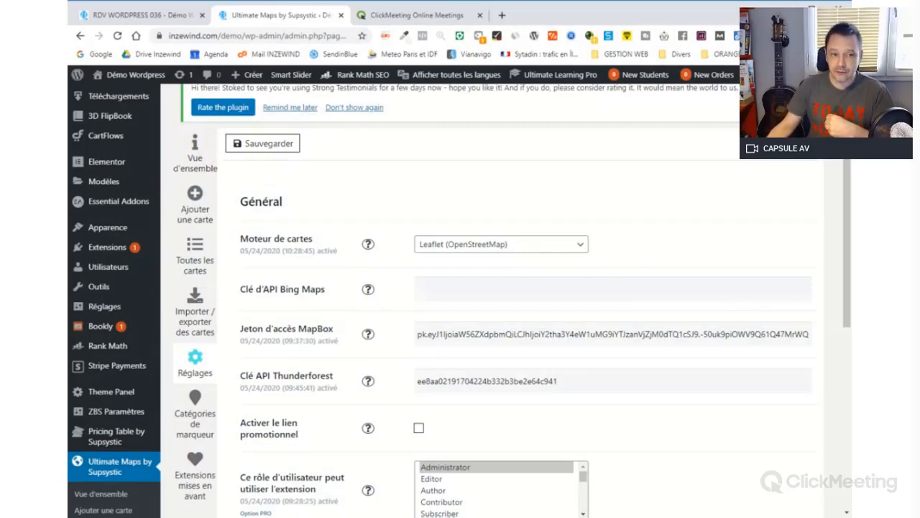
- View the plugin's marker categories and compare them with the workshop markers on the published RDV WORDPRESS 036 page
{"action": "scroll", "coordinate": [195, 359], "scroll_direction": "down", "scroll_amount": 1}
{"action": "left_click", "coordinate": [196, 357]}
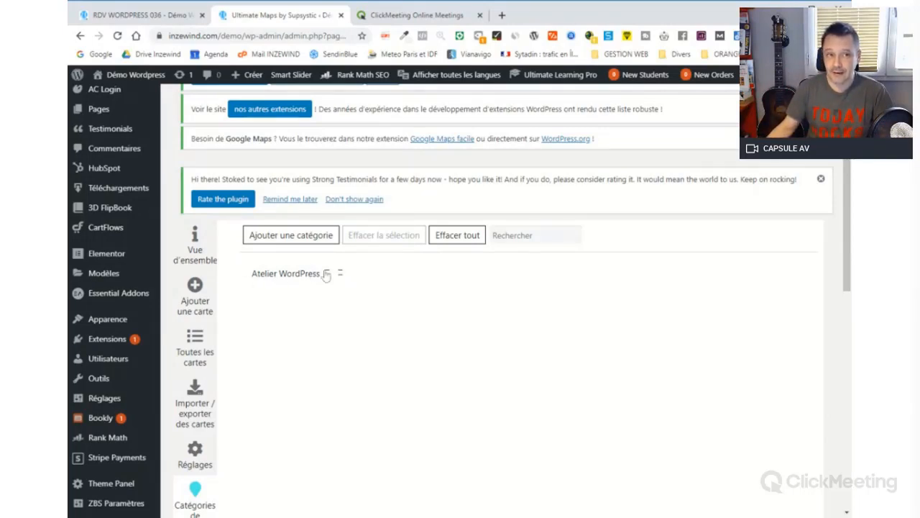
{"action": "left_click", "coordinate": [153, 20]}
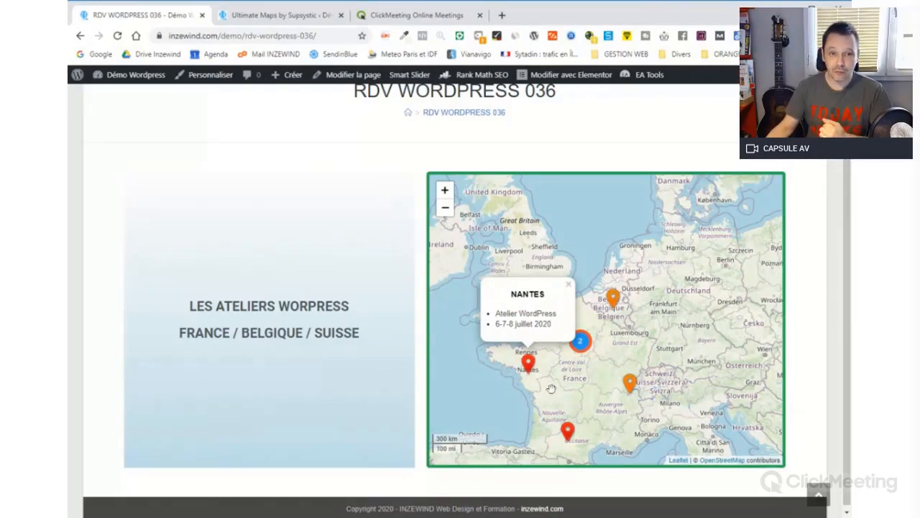
{"action": "key", "text": "ctrl+Tab"}
- Add a new marker category with the title "Club Yoga"
{"action": "scroll", "coordinate": [499, 362], "scroll_direction": "down", "scroll_amount": 2}
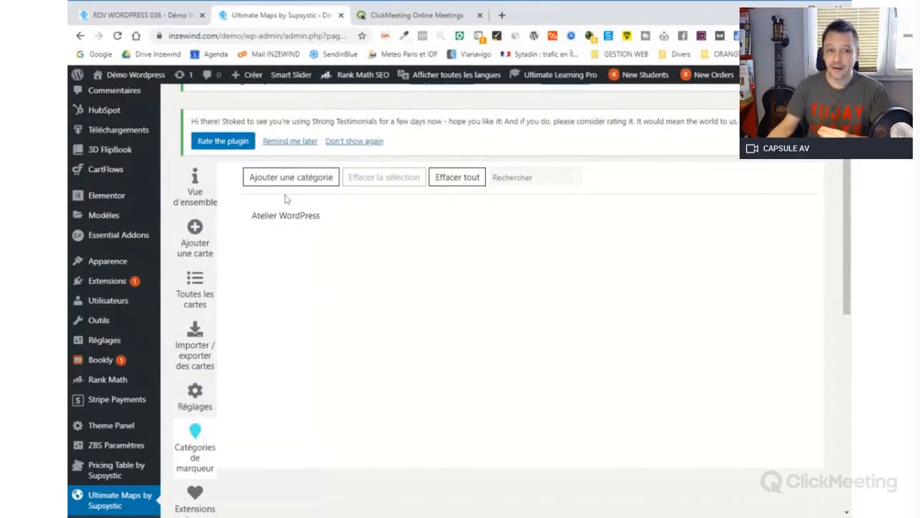
{"action": "scroll", "coordinate": [401, 250], "scroll_direction": "up", "scroll_amount": 1}
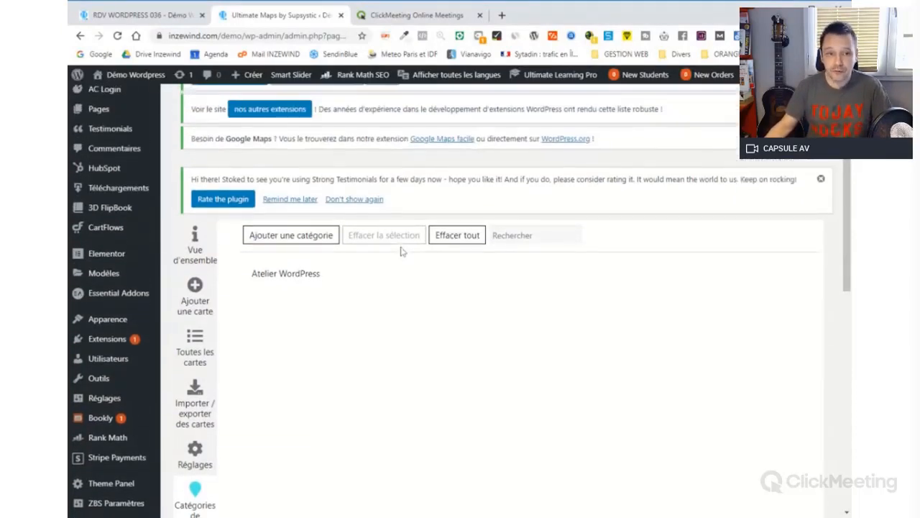
{"action": "left_click", "coordinate": [309, 239]}
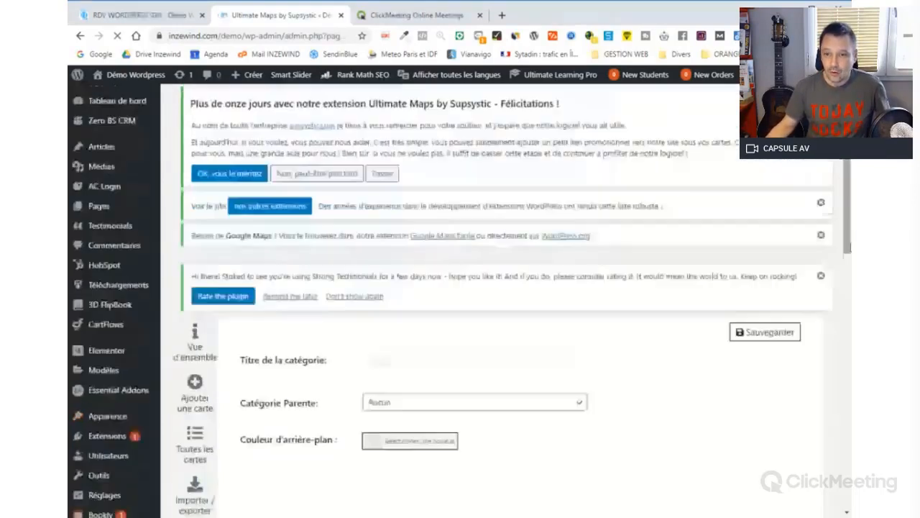
{"action": "scroll", "coordinate": [395, 290], "scroll_direction": "down", "scroll_amount": 2}
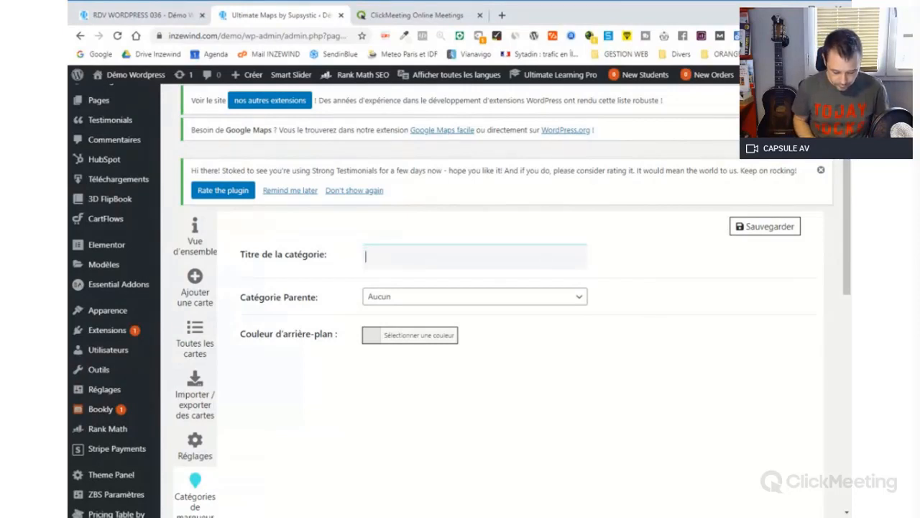
{"action": "type", "text": "Club "}
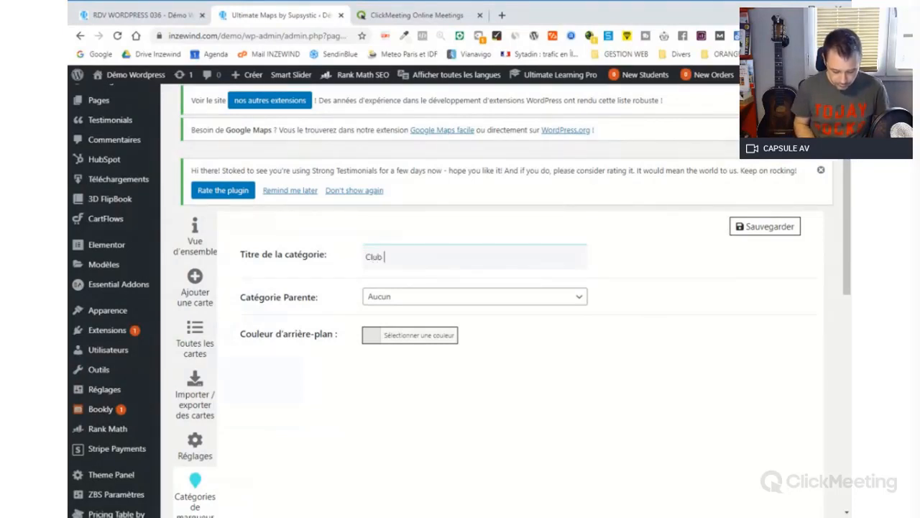
{"action": "type", "text": "Yoga"}
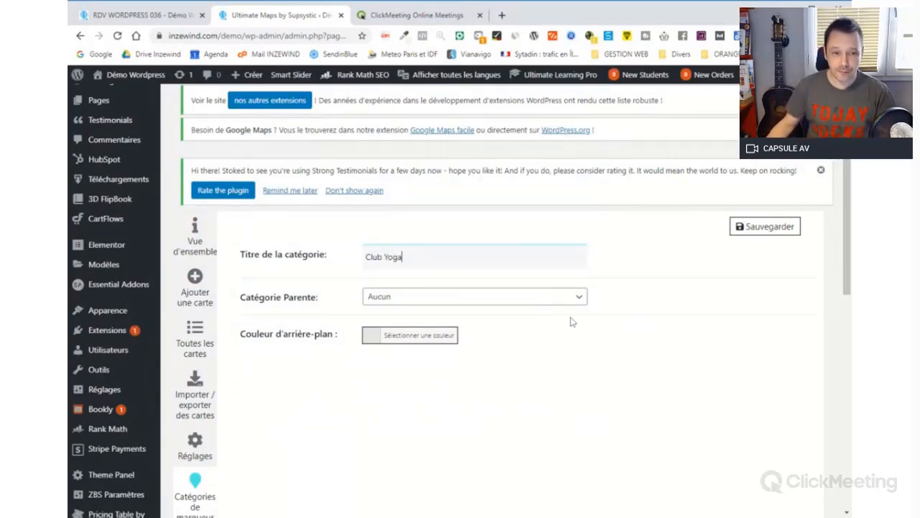
- Keep Aucun as the Club Yoga parent category, set its background colour to red #dd3333, and save the category
{"action": "left_click", "coordinate": [396, 303]}
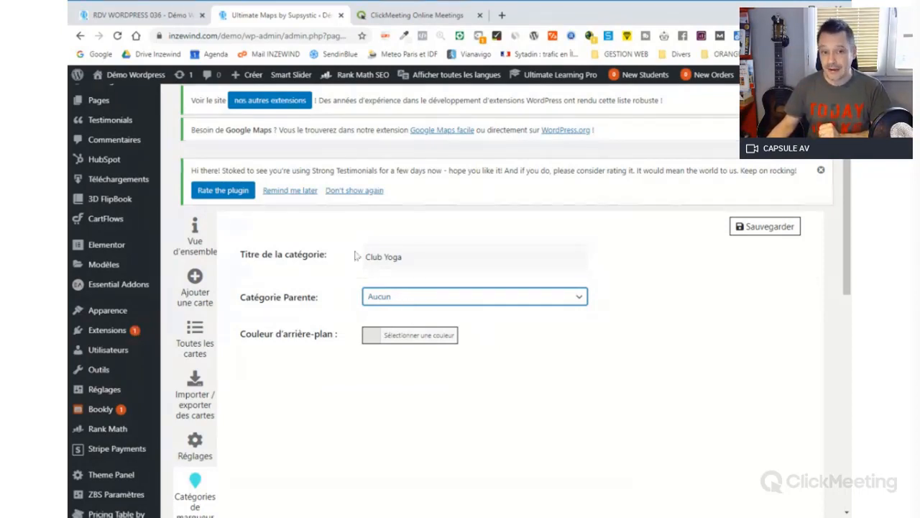
{"action": "left_click", "coordinate": [372, 339]}
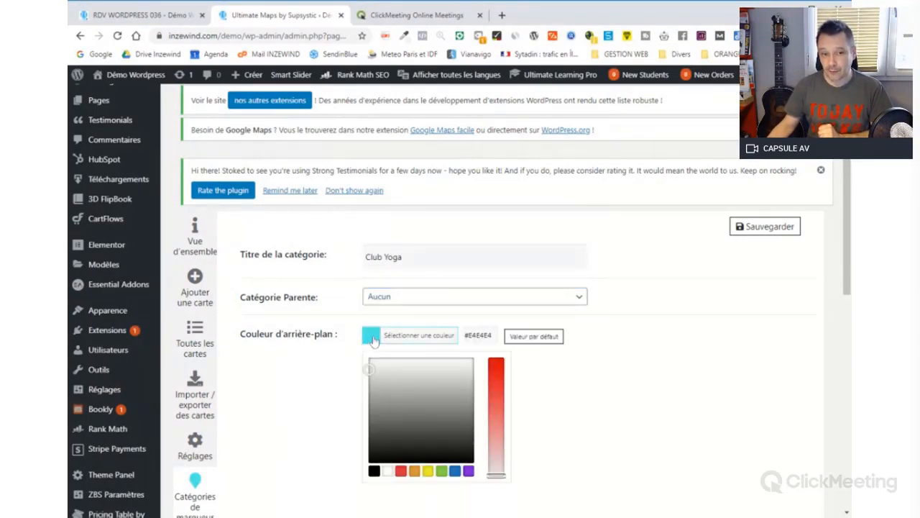
{"action": "left_click", "coordinate": [401, 472]}
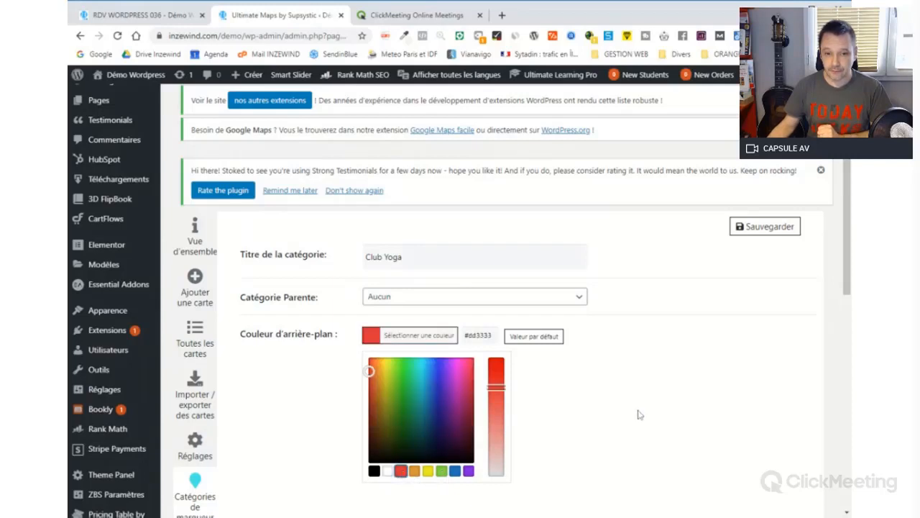
{"action": "left_click", "coordinate": [759, 227]}
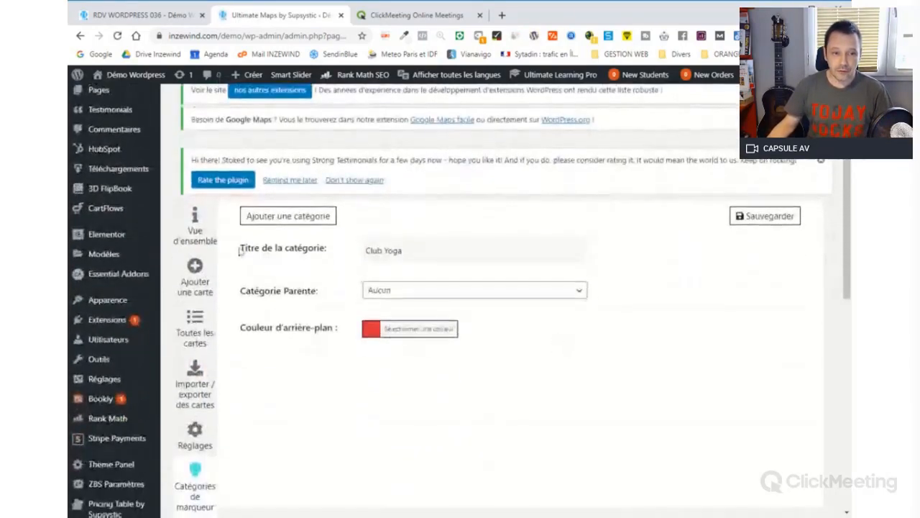
- Check the marker category list for Club Yoga, and open the list of all maps
{"action": "scroll", "coordinate": [208, 438], "scroll_direction": "down", "scroll_amount": 3}
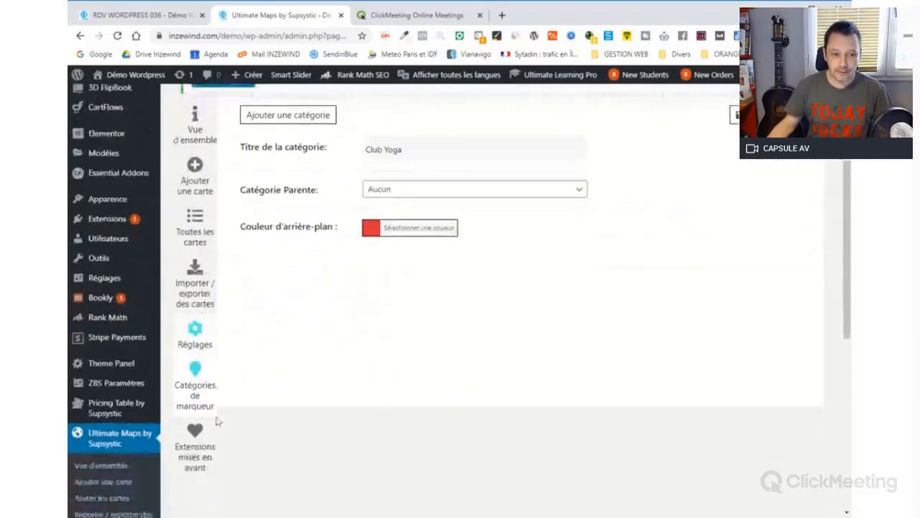
{"action": "left_click", "coordinate": [197, 358]}
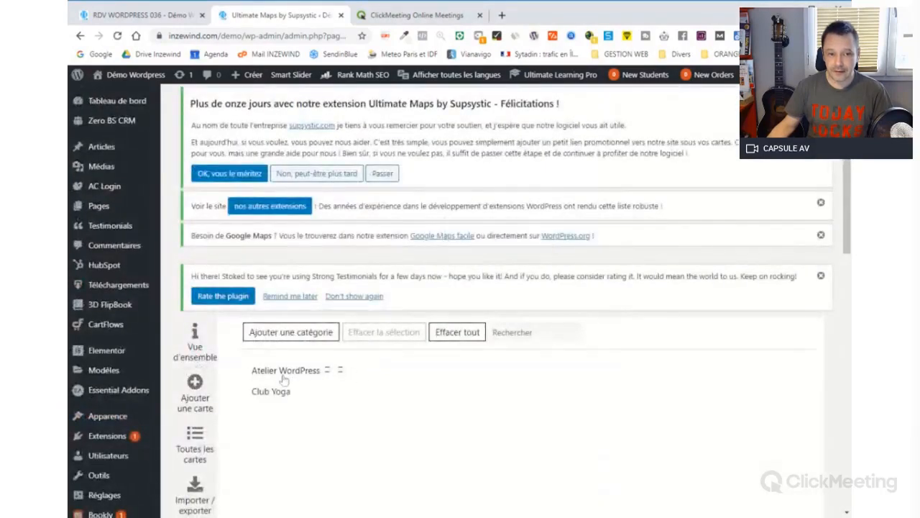
{"action": "scroll", "coordinate": [273, 456], "scroll_direction": "down", "scroll_amount": 3}
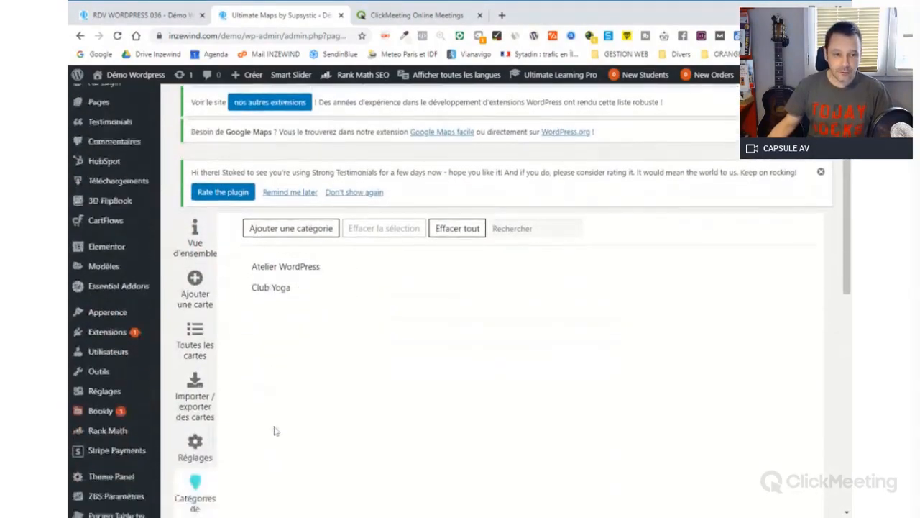
{"action": "left_click", "coordinate": [199, 328]}
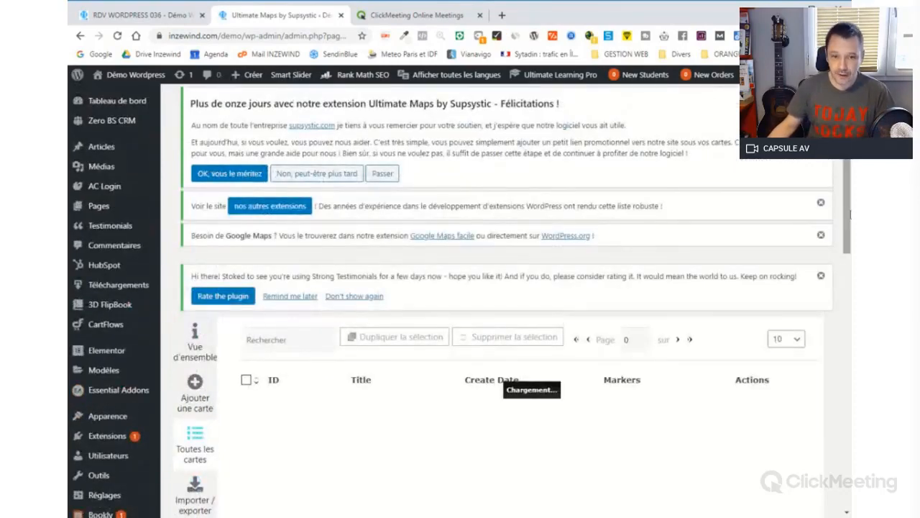
- Start a new map and name it "Boutique Easy Yoga"
{"action": "scroll", "coordinate": [575, 324], "scroll_direction": "down", "scroll_amount": 2}
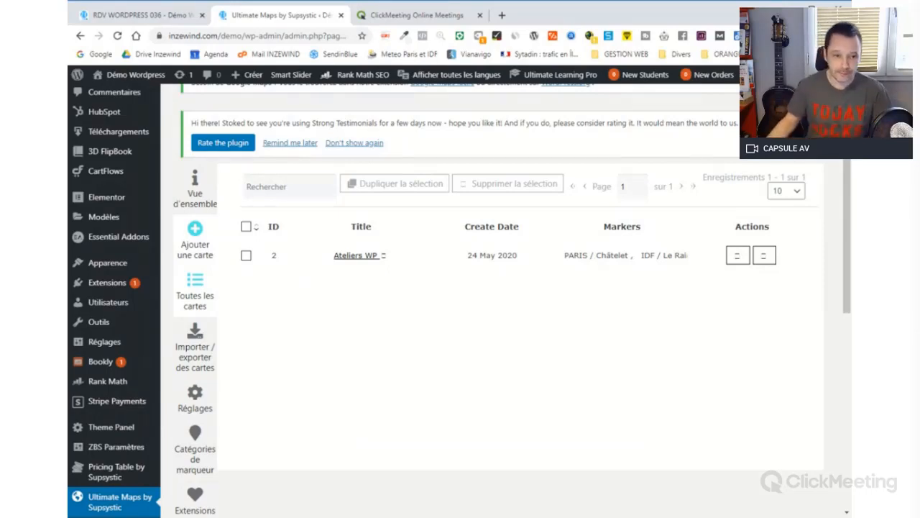
{"action": "left_click", "coordinate": [196, 236]}
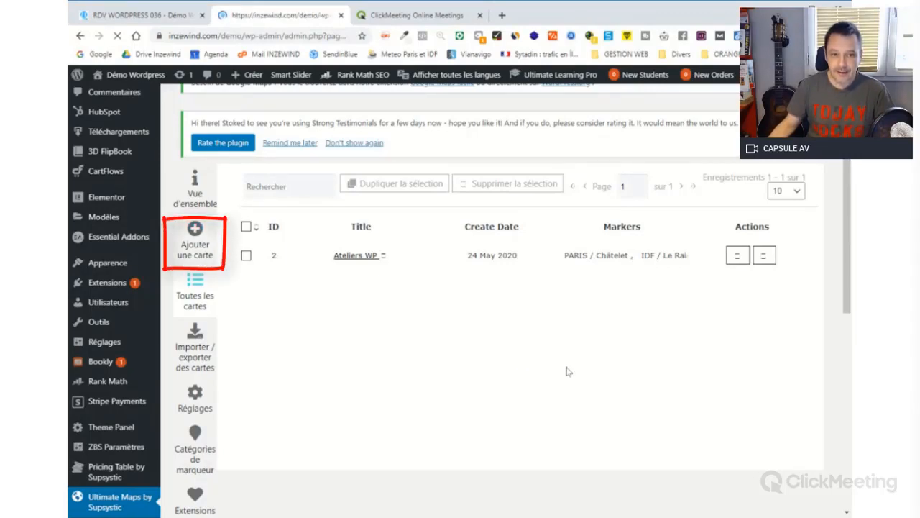
{"action": "left_click_drag", "start_coordinate": [845, 186], "coordinate": [845, 240]}
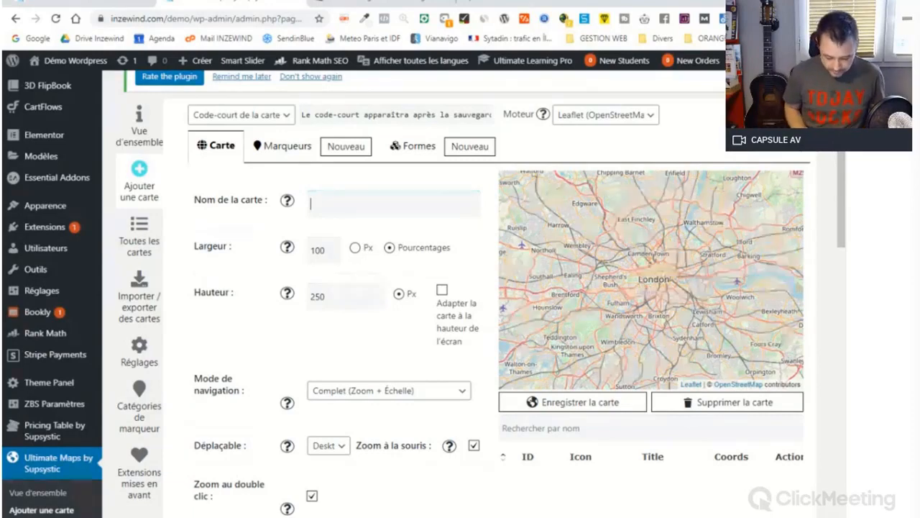
{"action": "type", "text": "Boutique Easy Yoga"}
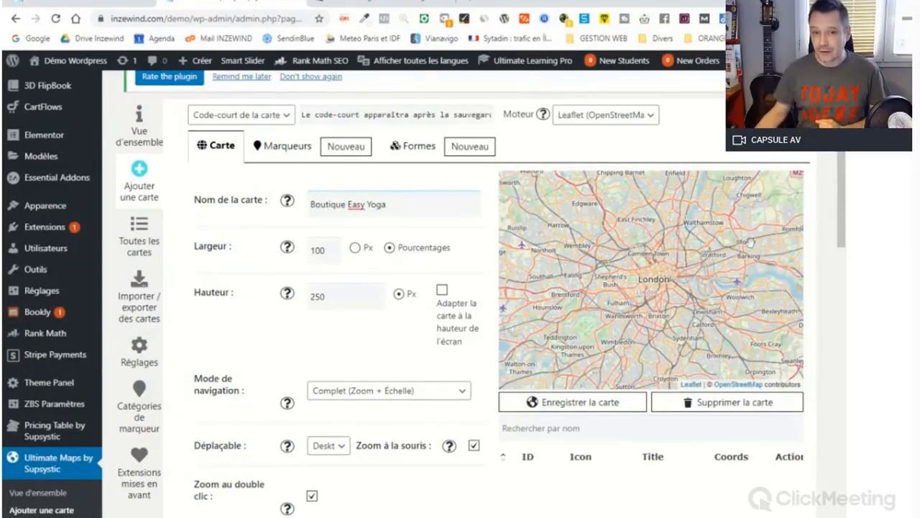
- Set the map's height (Hauteur) to 500 px
{"action": "mouse_move", "coordinate": [287, 294]}
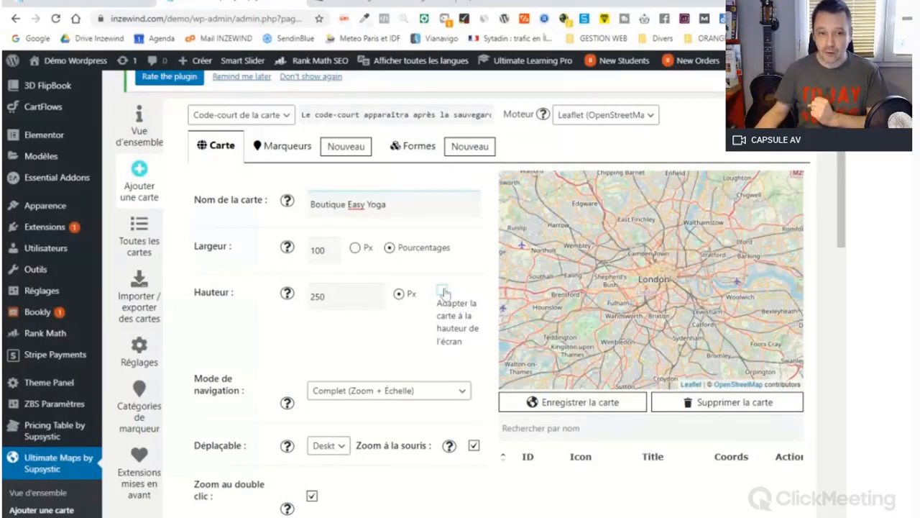
{"action": "left_click", "coordinate": [317, 296]}
{"action": "double_click", "coordinate": [317, 297]}
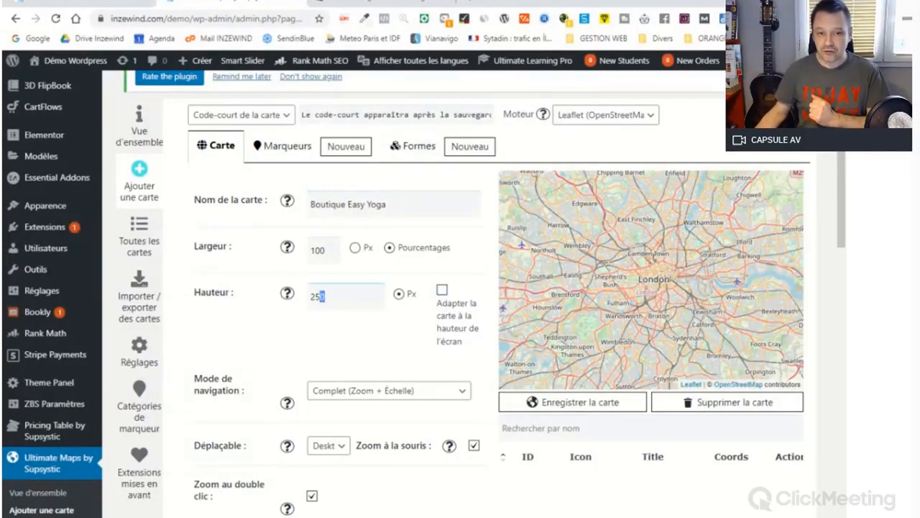
{"action": "type", "text": "500"}
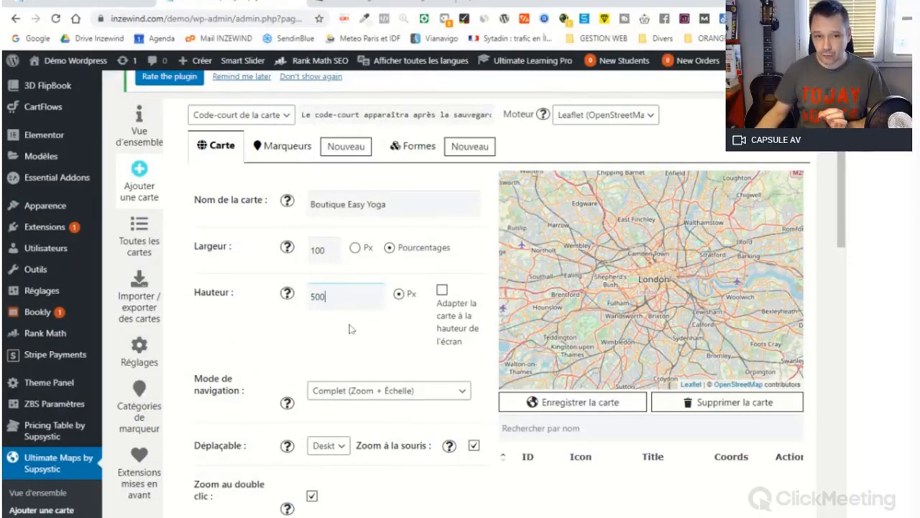
{"action": "left_click", "coordinate": [352, 329]}
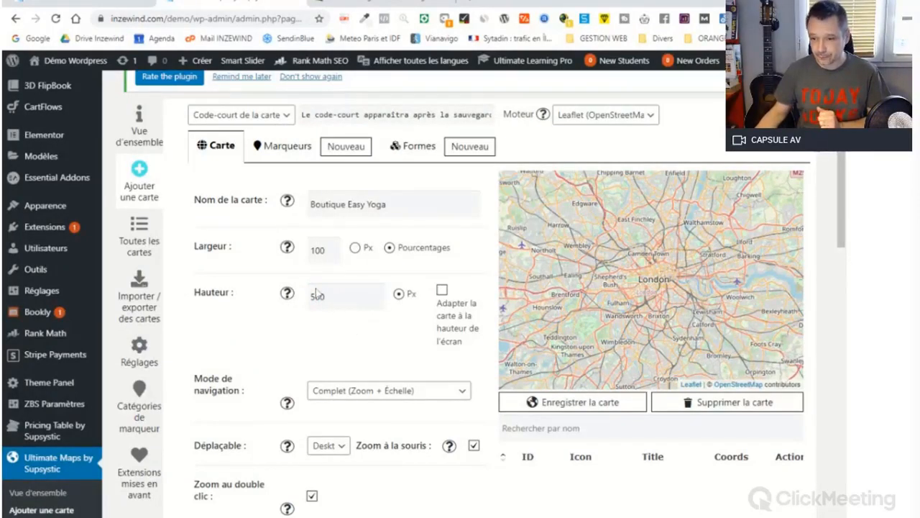
- Check the navigation mode setting and test panning and zooming in the map preview around London
{"action": "scroll", "coordinate": [352, 420], "scroll_direction": "down", "scroll_amount": 1}
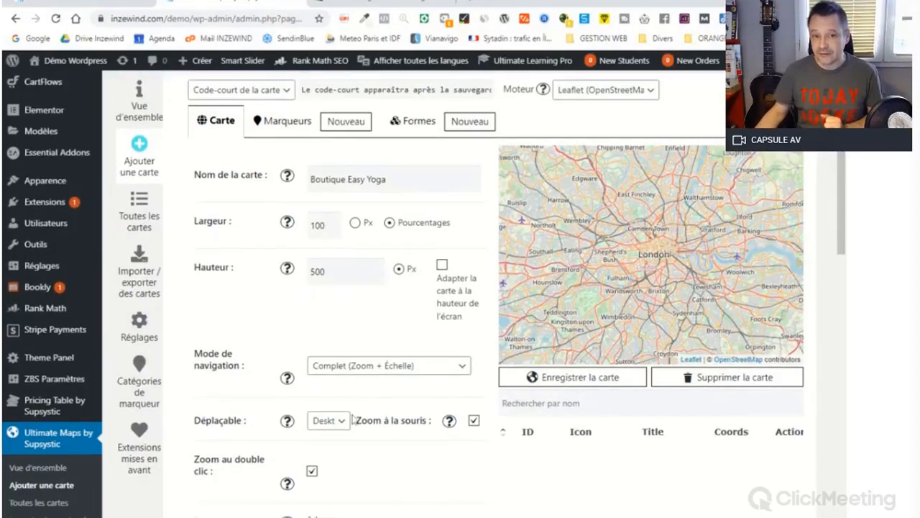
{"action": "scroll", "coordinate": [353, 420], "scroll_direction": "down", "scroll_amount": 1}
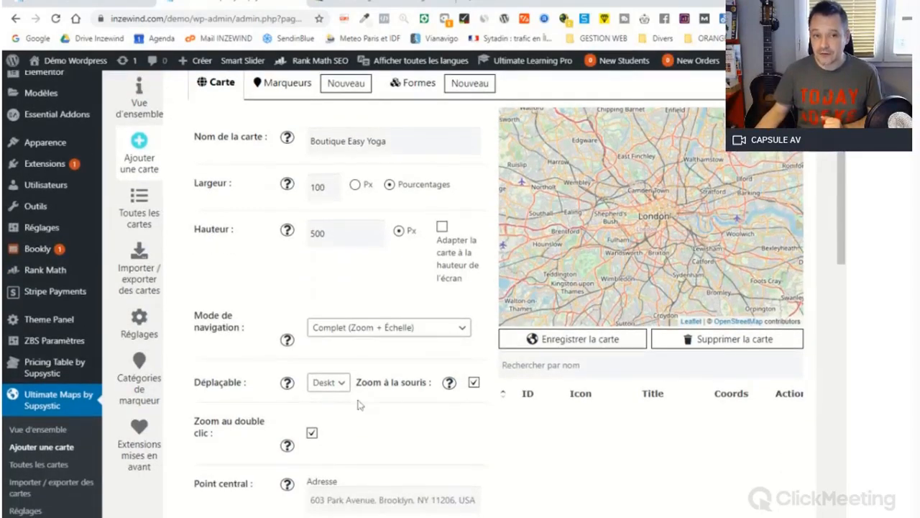
{"action": "scroll", "coordinate": [360, 404], "scroll_direction": "down", "scroll_amount": 2}
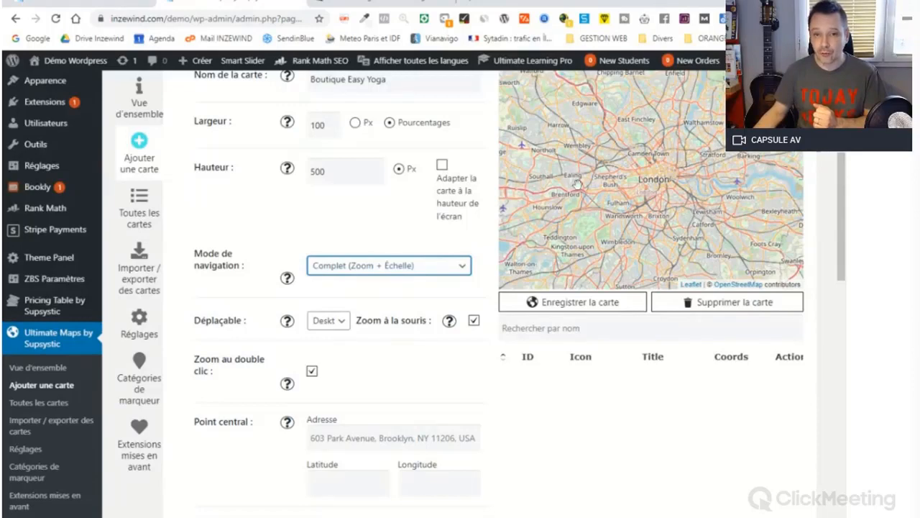
{"action": "left_click_drag", "start_coordinate": [577, 184], "coordinate": [636, 181]}
{"action": "scroll", "coordinate": [637, 182], "scroll_direction": "down", "scroll_amount": 1}
{"action": "scroll", "coordinate": [636, 181], "scroll_direction": "down", "scroll_amount": 2}
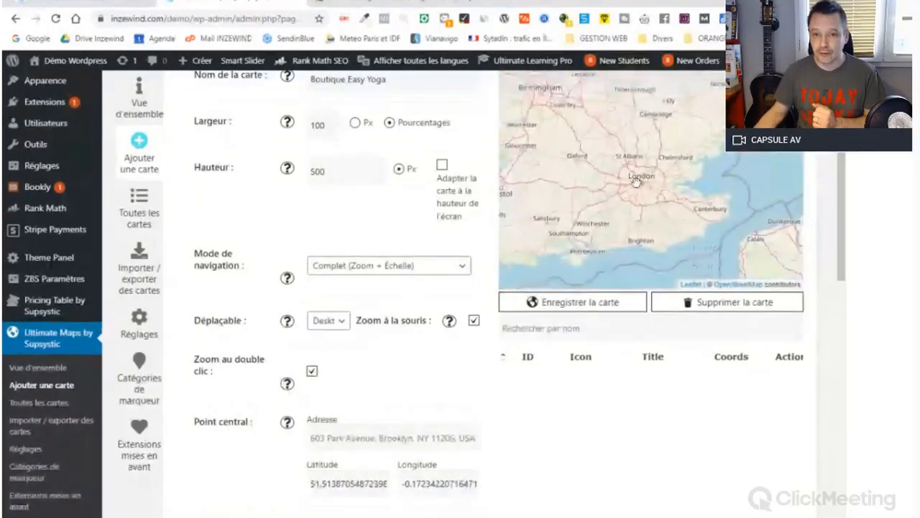
{"action": "scroll", "coordinate": [637, 182], "scroll_direction": "up", "scroll_amount": 2}
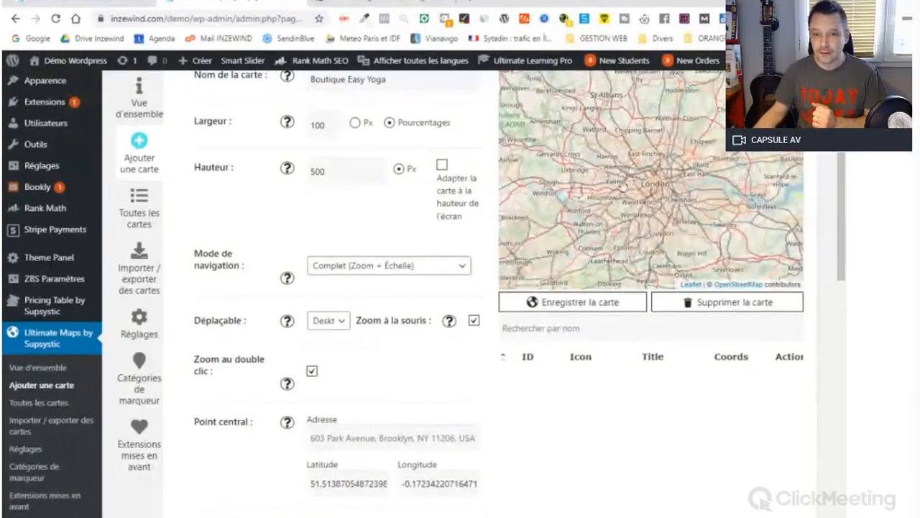
{"action": "left_click_drag", "start_coordinate": [638, 182], "coordinate": [633, 168]}
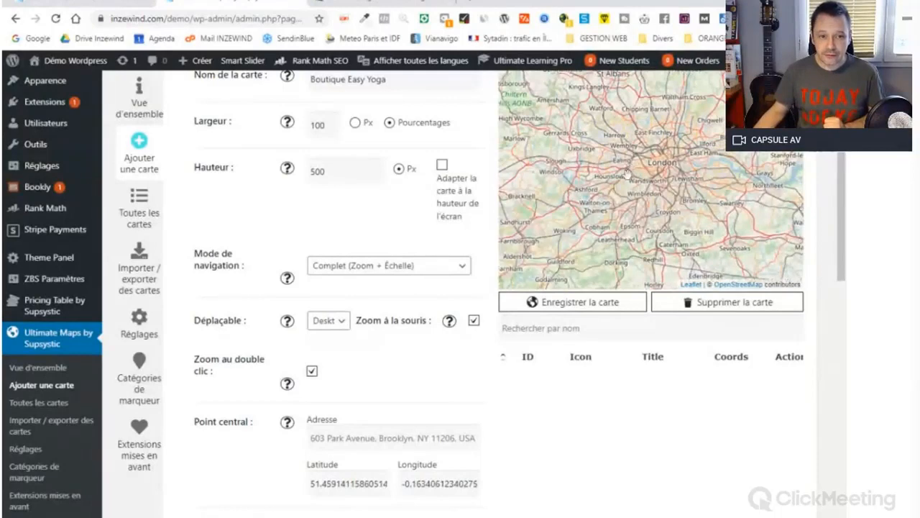
- Read the help for Déplaçable, check its options without changing them, and view the central point settings
{"action": "mouse_move", "coordinate": [282, 331]}
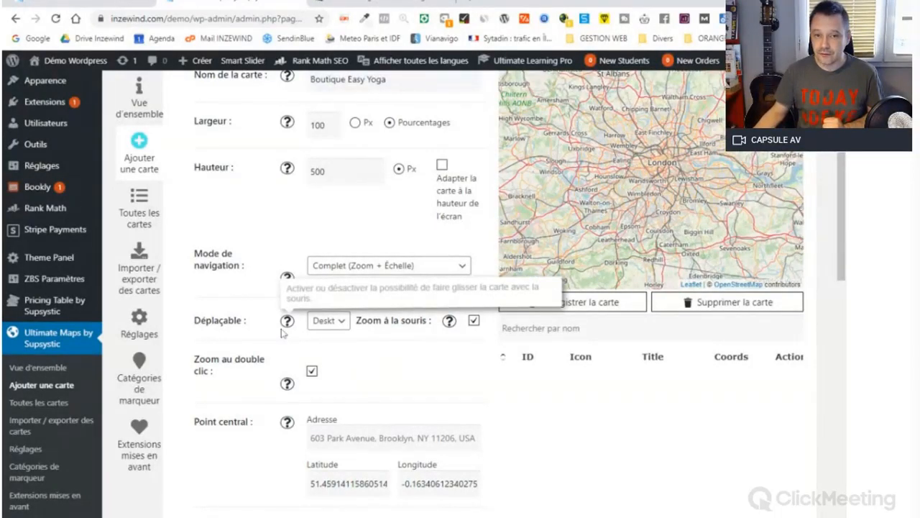
{"action": "left_click", "coordinate": [329, 321]}
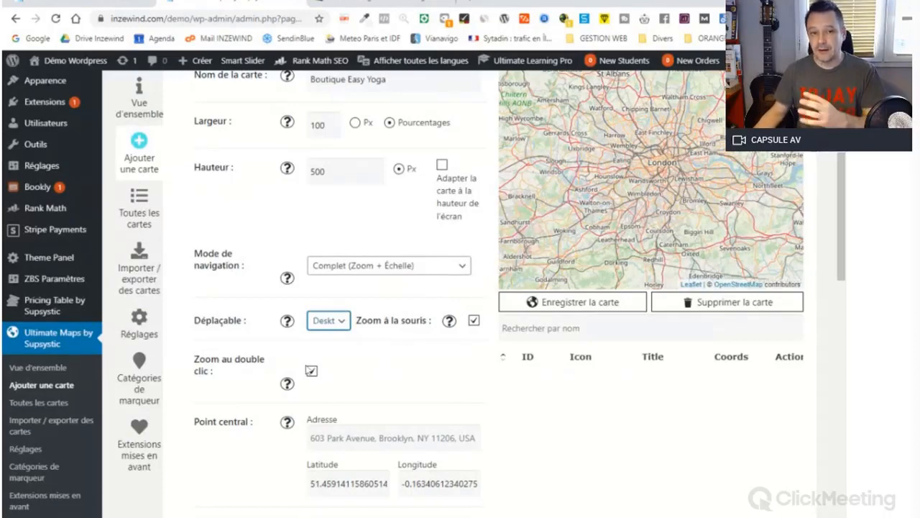
{"action": "scroll", "coordinate": [312, 370], "scroll_direction": "down", "scroll_amount": 1}
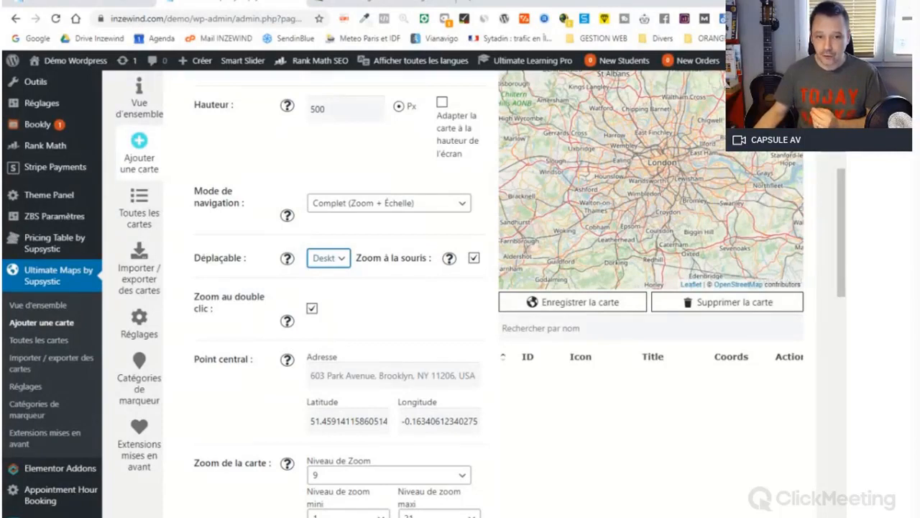
- Move the map preview from London across the Channel to northern France at zoom level 6
{"action": "mouse_move", "coordinate": [287, 359]}
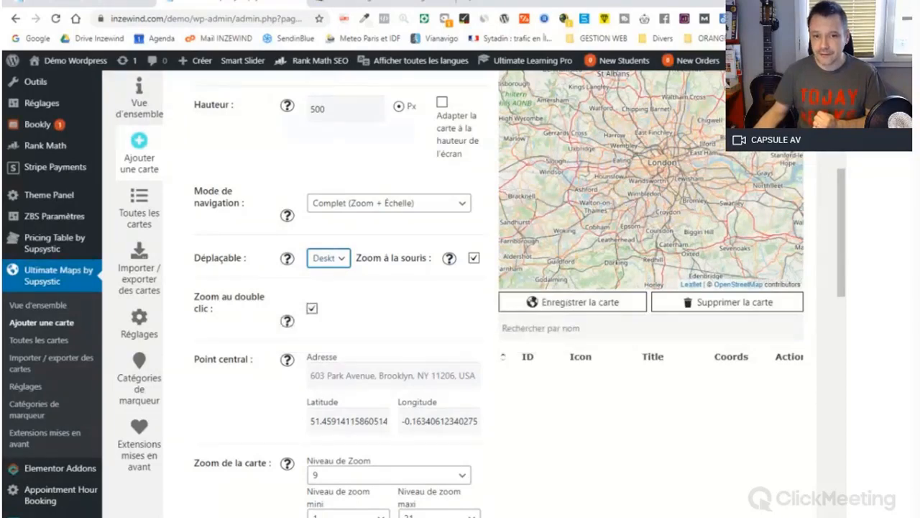
{"action": "left_click_drag", "start_coordinate": [653, 214], "coordinate": [608, 138]}
{"action": "left_click_drag", "start_coordinate": [637, 197], "coordinate": [630, 151]}
{"action": "scroll", "coordinate": [630, 153], "scroll_direction": "down", "scroll_amount": 2}
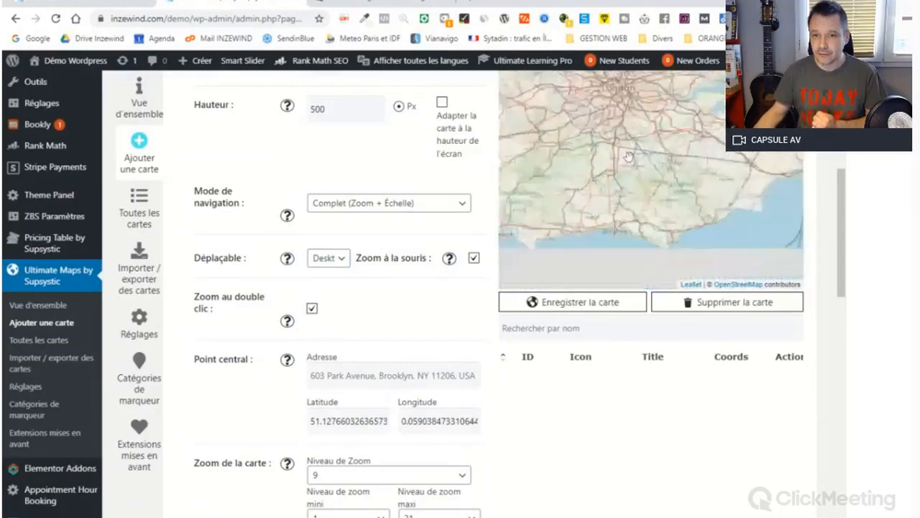
{"action": "left_click_drag", "start_coordinate": [704, 196], "coordinate": [635, 115]}
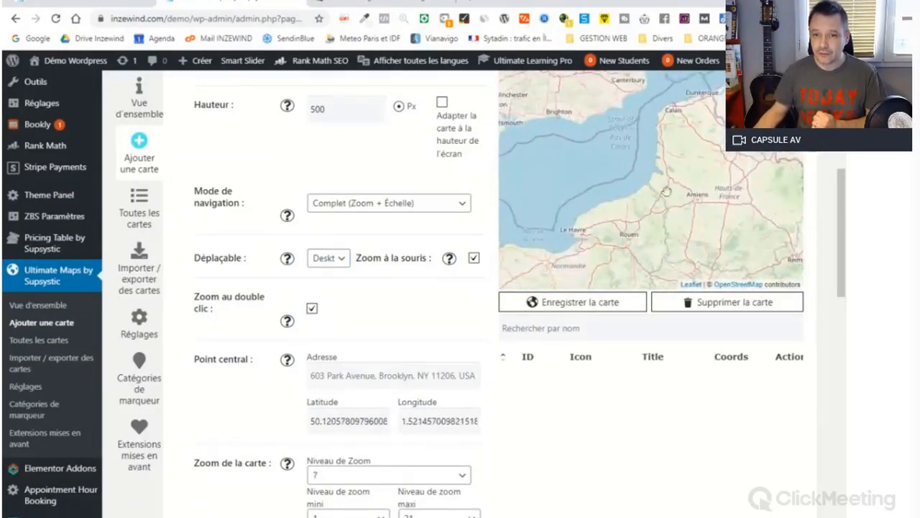
{"action": "scroll", "coordinate": [645, 215], "scroll_direction": "down", "scroll_amount": 1}
{"action": "left_click_drag", "start_coordinate": [645, 215], "coordinate": [655, 152]}
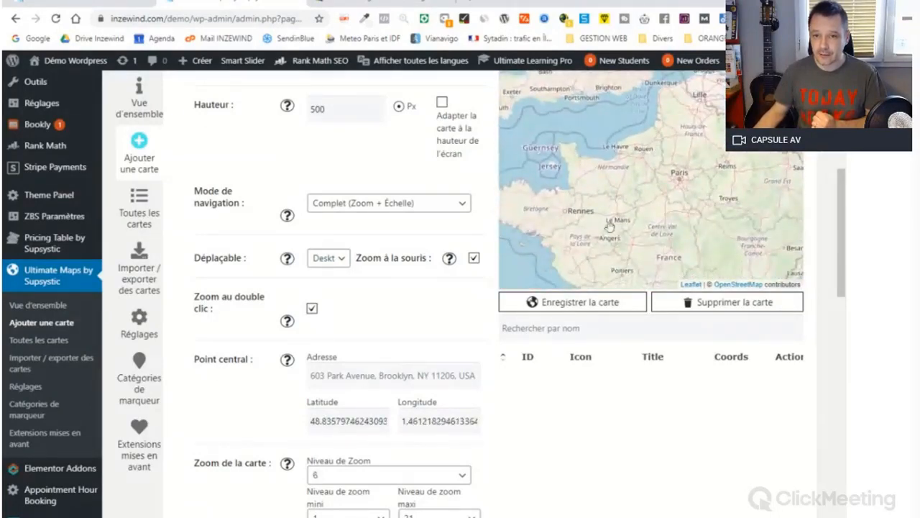
- Centre the map on the city centre of Rennes at zoom level 14
{"action": "left_click_drag", "start_coordinate": [610, 226], "coordinate": [672, 228]}
{"action": "scroll", "coordinate": [655, 218], "scroll_direction": "up", "scroll_amount": 2}
{"action": "scroll", "coordinate": [656, 221], "scroll_direction": "up", "scroll_amount": 1}
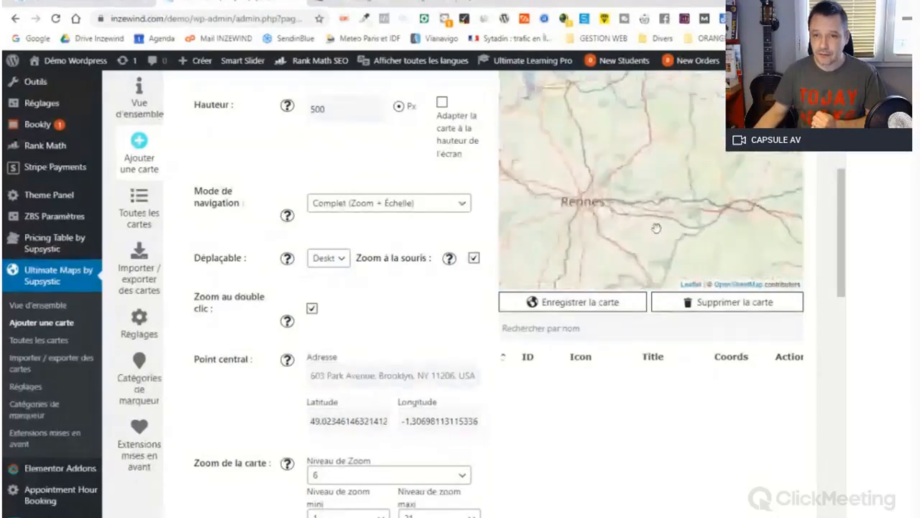
{"action": "left_click_drag", "start_coordinate": [570, 206], "coordinate": [634, 186]}
{"action": "scroll", "coordinate": [650, 193], "scroll_direction": "up", "scroll_amount": 1}
{"action": "scroll", "coordinate": [657, 194], "scroll_direction": "up", "scroll_amount": 2}
{"action": "scroll", "coordinate": [634, 186], "scroll_direction": "up", "scroll_amount": 3}
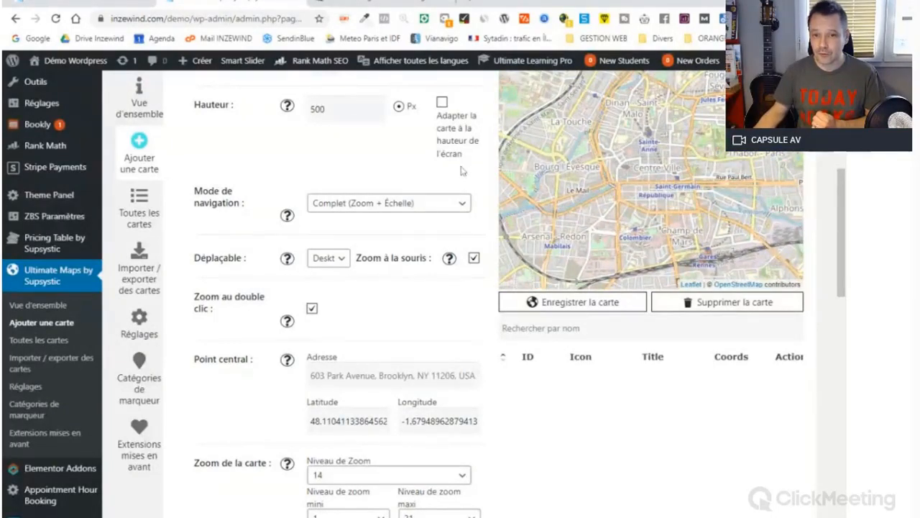
- Review the new map's settings from its name to marker grouping, and check the available map types, keeping Défaut
{"action": "scroll", "coordinate": [471, 179], "scroll_direction": "up", "scroll_amount": 1}
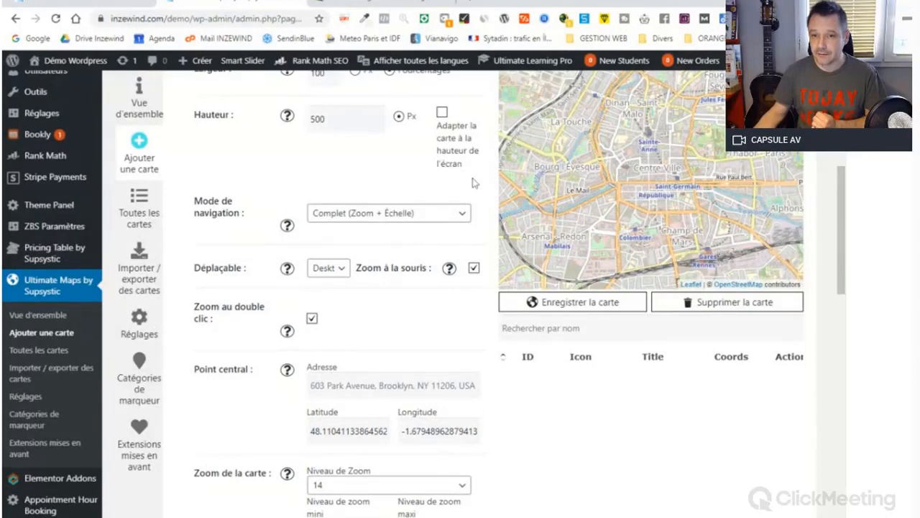
{"action": "scroll", "coordinate": [474, 183], "scroll_direction": "up", "scroll_amount": 3}
{"action": "scroll", "coordinate": [637, 287], "scroll_direction": "down", "scroll_amount": 3}
{"action": "scroll", "coordinate": [637, 287], "scroll_direction": "up", "scroll_amount": 3}
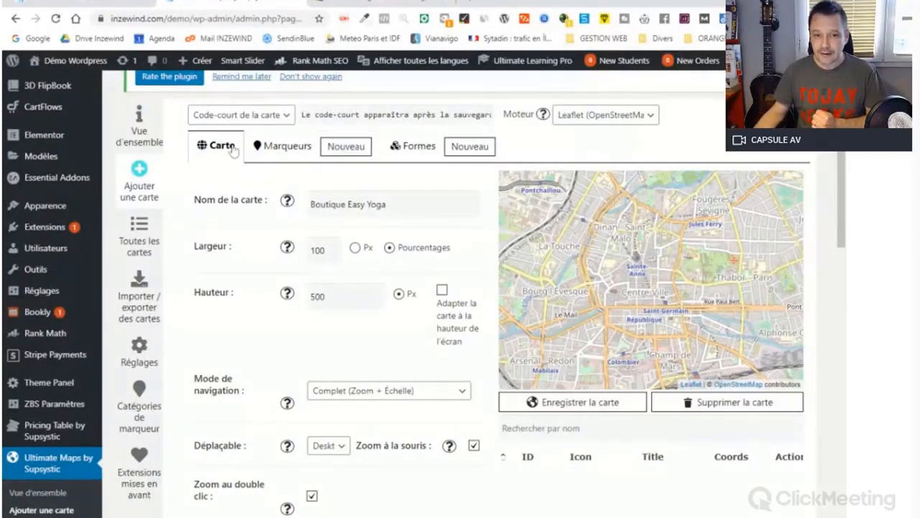
{"action": "scroll", "coordinate": [331, 252], "scroll_direction": "down", "scroll_amount": 1}
{"action": "scroll", "coordinate": [330, 317], "scroll_direction": "down", "scroll_amount": 5}
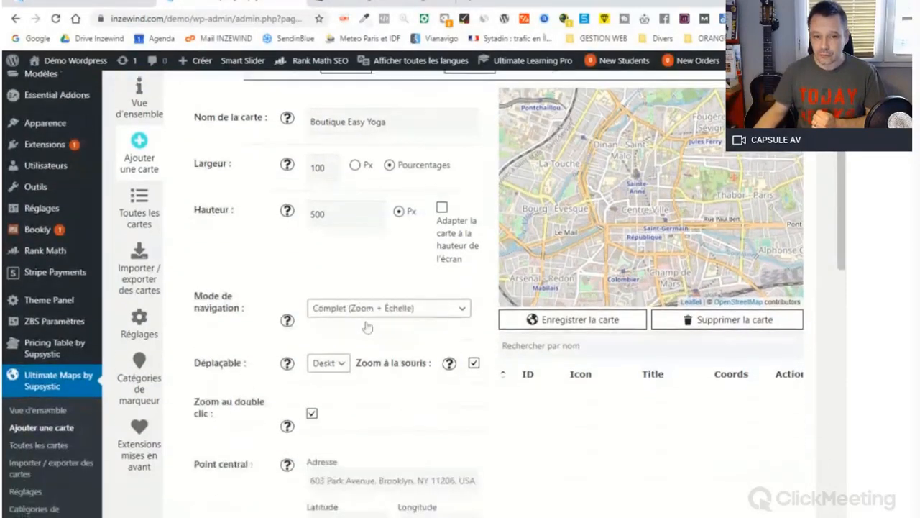
{"action": "scroll", "coordinate": [327, 431], "scroll_direction": "down", "scroll_amount": 2}
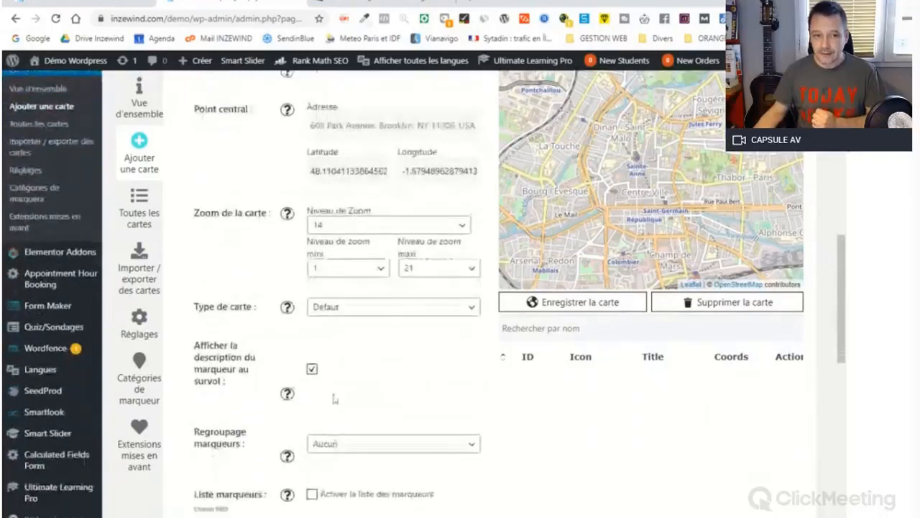
{"action": "left_click", "coordinate": [355, 310]}
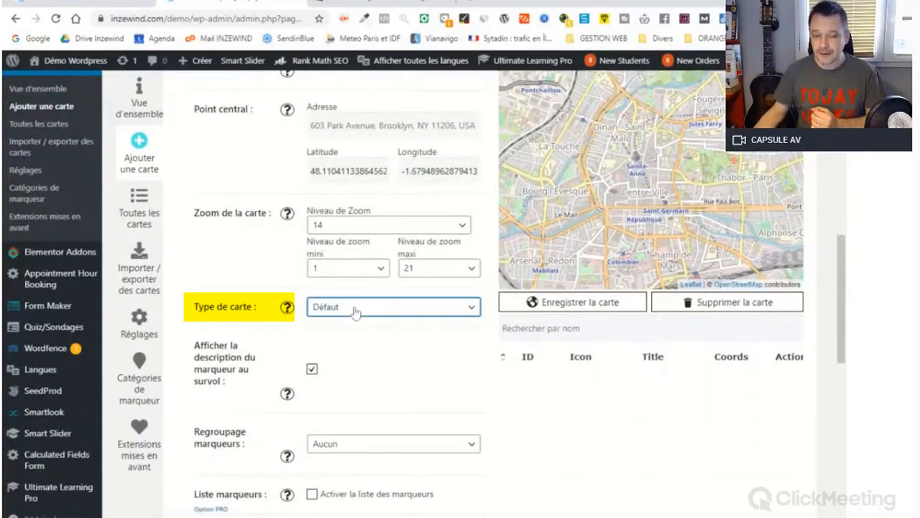
{"action": "mouse_move", "coordinate": [840, 319]}
{"action": "left_mouse_down"}
{"action": "mouse_move", "coordinate": [839, 294]}
{"action": "mouse_move", "coordinate": [837, 312]}
{"action": "left_mouse_up"}
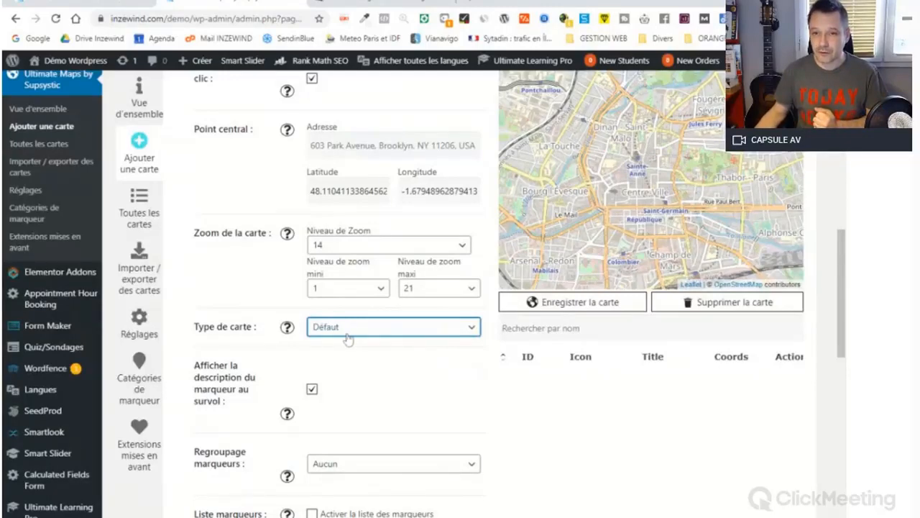
- Zoom the map out to level 7 and re-centre it on Brittany
{"action": "scroll", "coordinate": [348, 337], "scroll_direction": "up", "scroll_amount": 1}
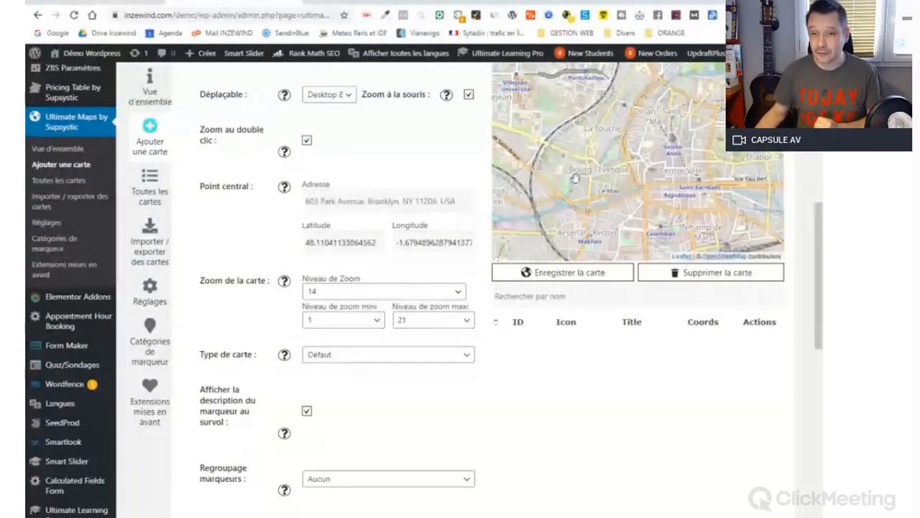
{"action": "scroll", "coordinate": [694, 155], "scroll_direction": "down", "scroll_amount": 1}
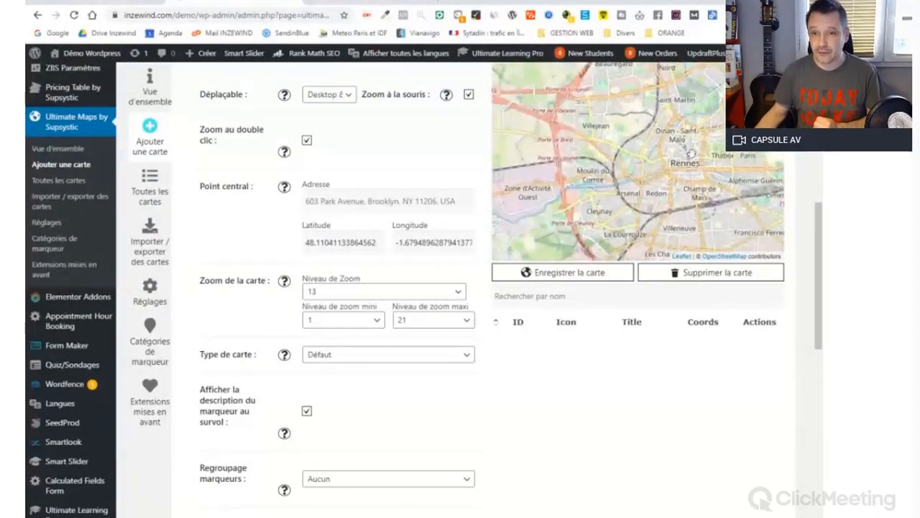
{"action": "scroll", "coordinate": [690, 153], "scroll_direction": "down", "scroll_amount": 1}
{"action": "scroll", "coordinate": [689, 153], "scroll_direction": "down", "scroll_amount": 3}
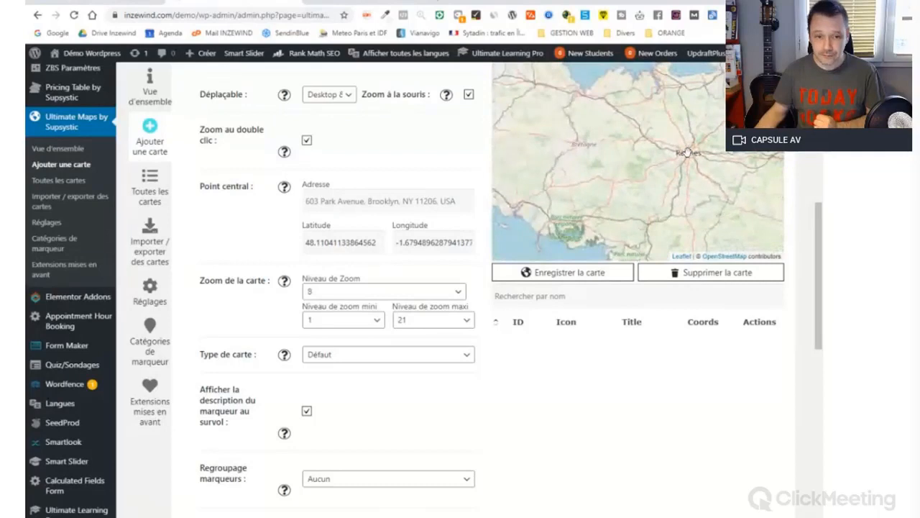
{"action": "scroll", "coordinate": [687, 153], "scroll_direction": "down", "scroll_amount": 1}
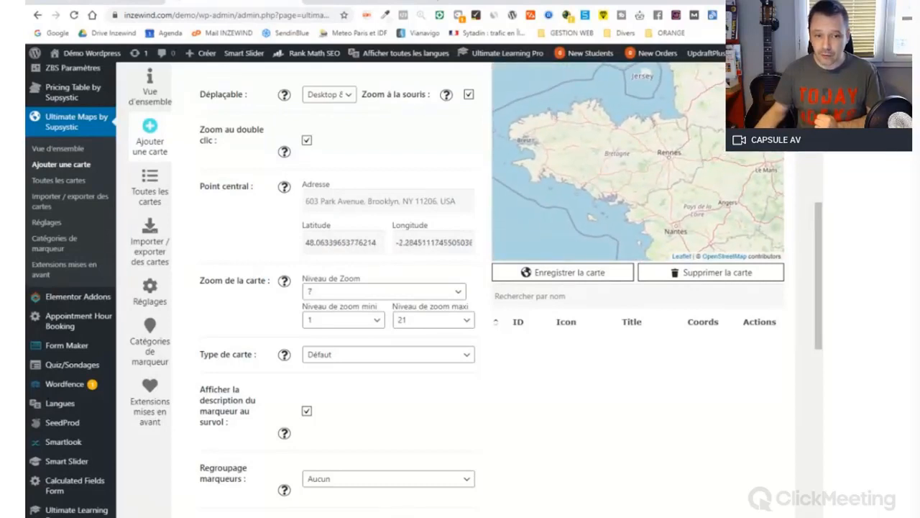
- Preview the OpenTopoMap map type, and switch the map type to Wikimedia Labs
{"action": "left_click", "coordinate": [334, 354]}
{"action": "left_click", "coordinate": [330, 156]}
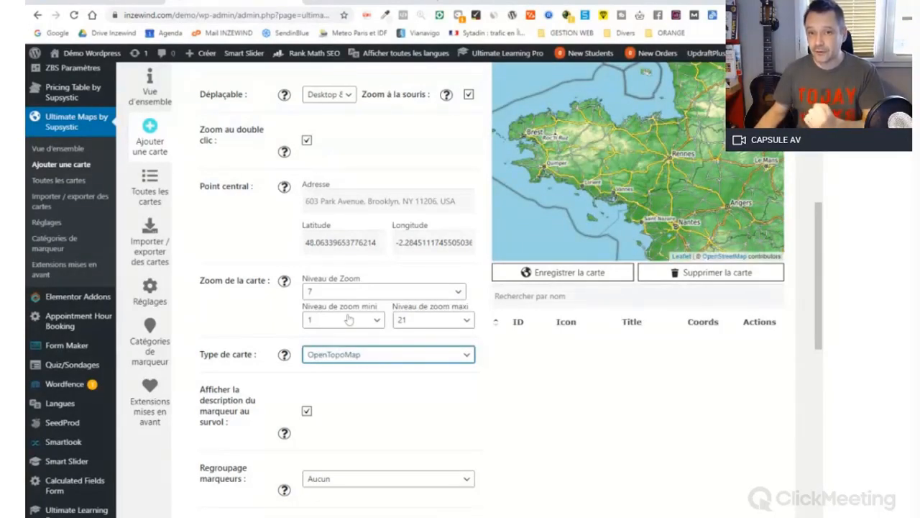
{"action": "key", "text": "Down"}
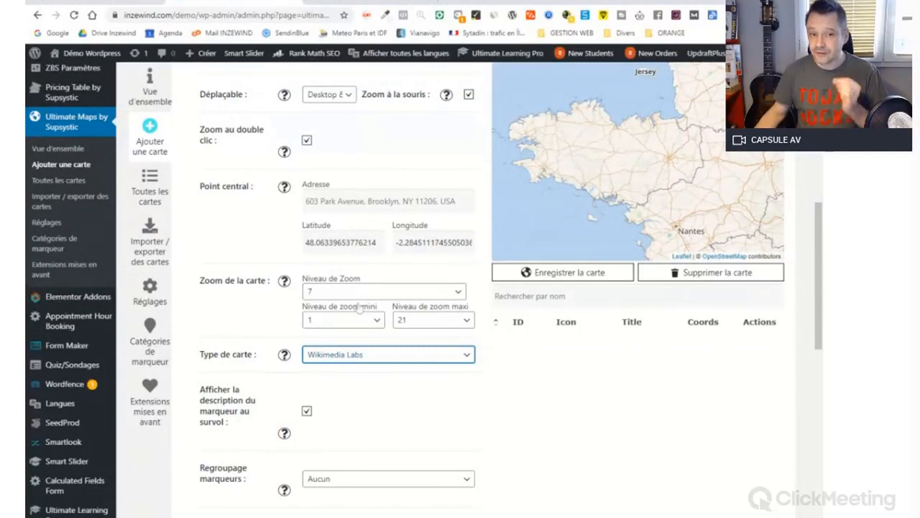
- Preview the Wikimedia Labs OSM, Noir et blanc and Stamen terrain map types on the map of Brittany
{"action": "left_click", "coordinate": [363, 353]}
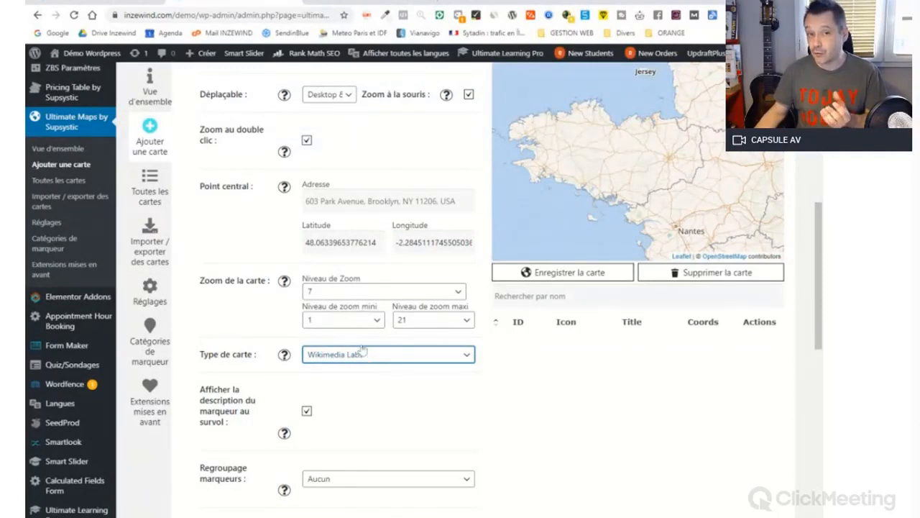
{"action": "left_click", "coordinate": [346, 192]}
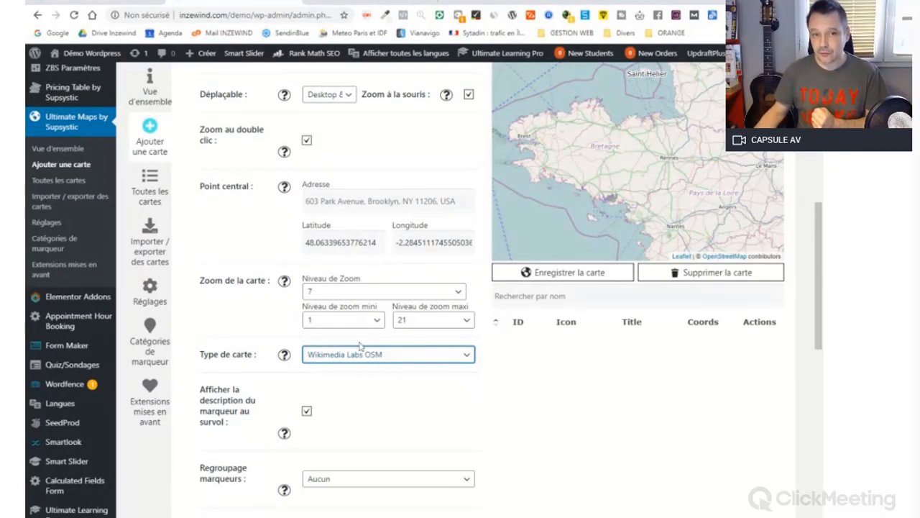
{"action": "key", "text": "Down"}
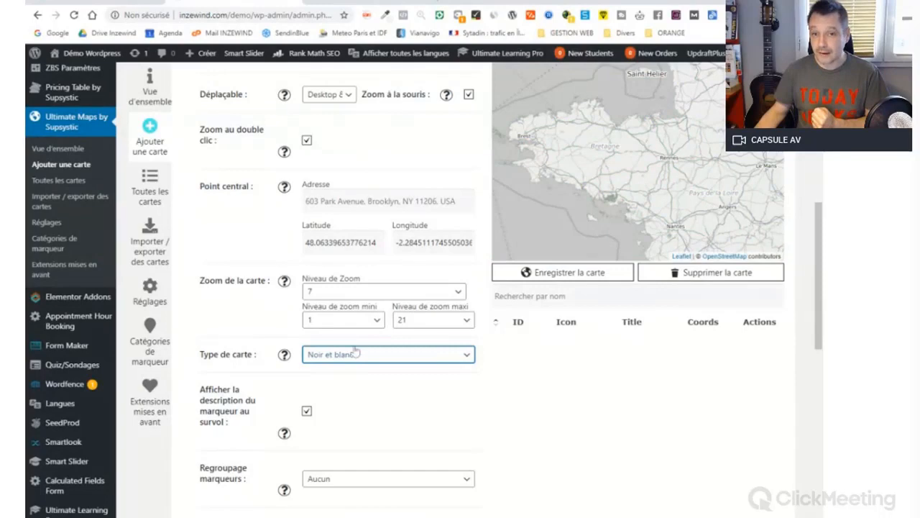
{"action": "key", "text": "Down"}
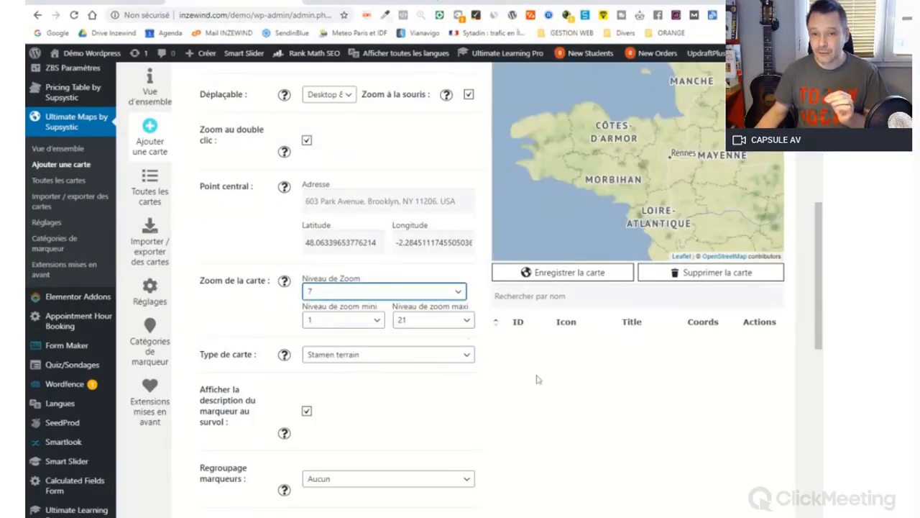
- Change the map engine to Thunderforest, accept the engine change, and zoom the map out to level 6
{"action": "scroll", "coordinate": [818, 241], "scroll_direction": "up", "scroll_amount": 4}
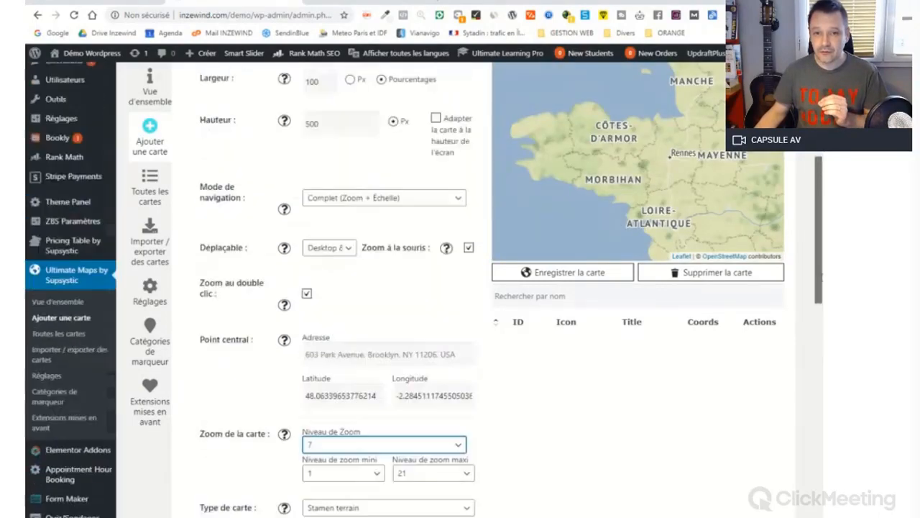
{"action": "scroll", "coordinate": [818, 241], "scroll_direction": "up", "scroll_amount": 2}
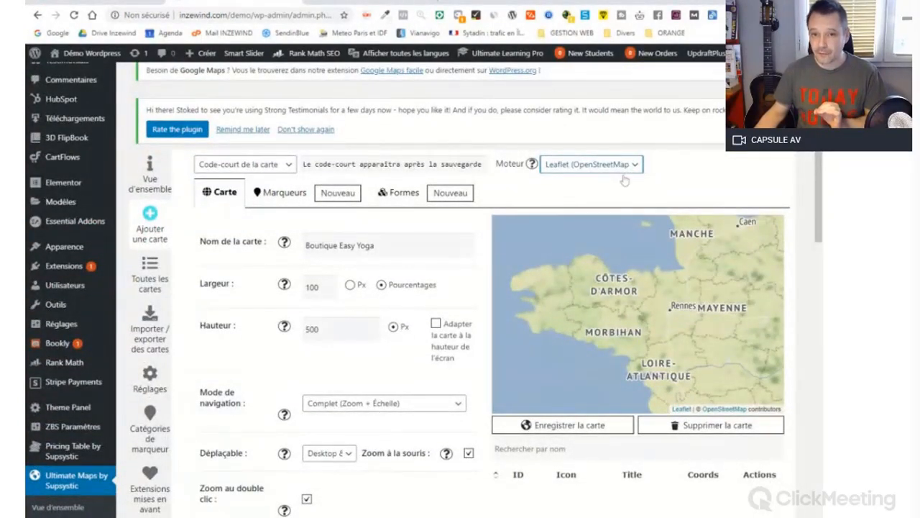
{"action": "left_click", "coordinate": [624, 180]}
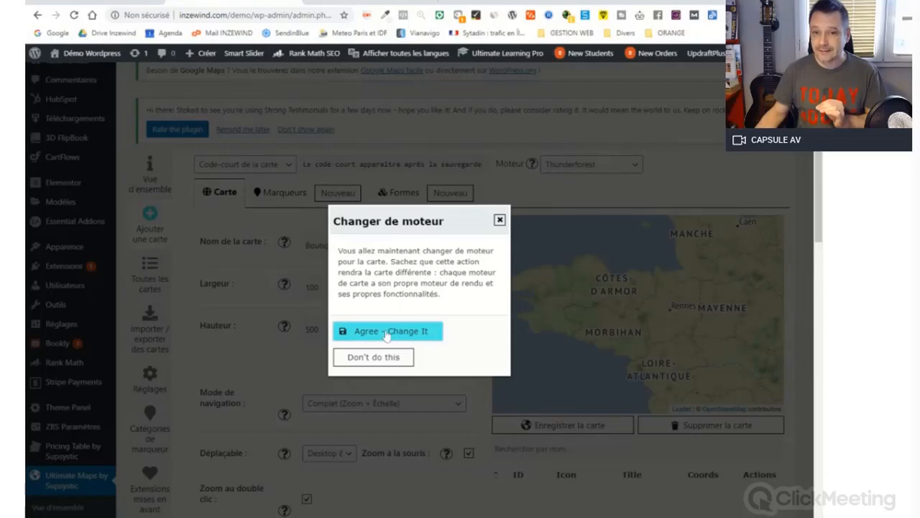
{"action": "left_click", "coordinate": [389, 332]}
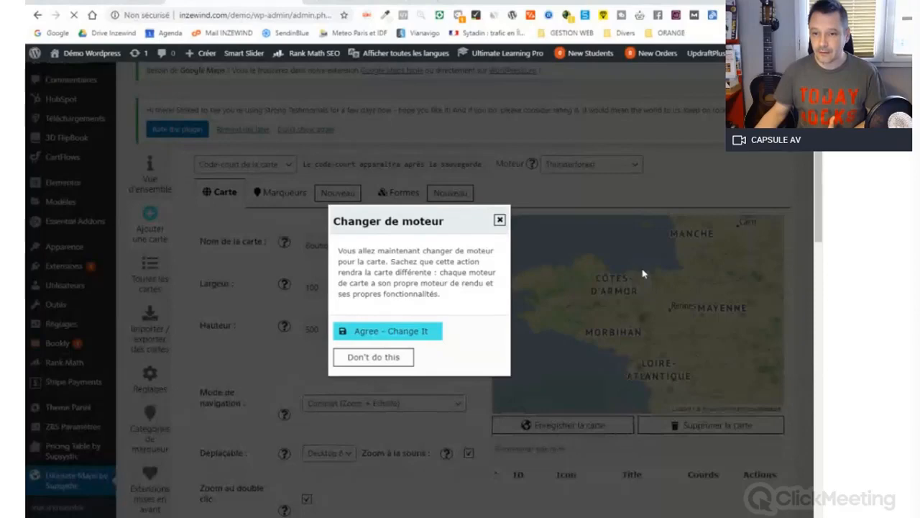
{"action": "scroll", "coordinate": [640, 251], "scroll_direction": "down", "scroll_amount": 3}
{"action": "scroll", "coordinate": [636, 231], "scroll_direction": "down", "scroll_amount": 2}
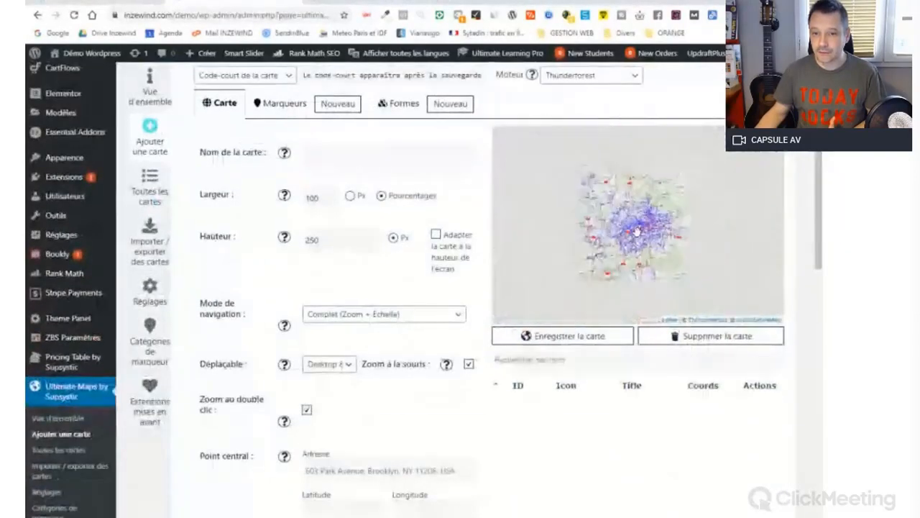
{"action": "scroll", "coordinate": [597, 241], "scroll_direction": "up", "scroll_amount": 2}
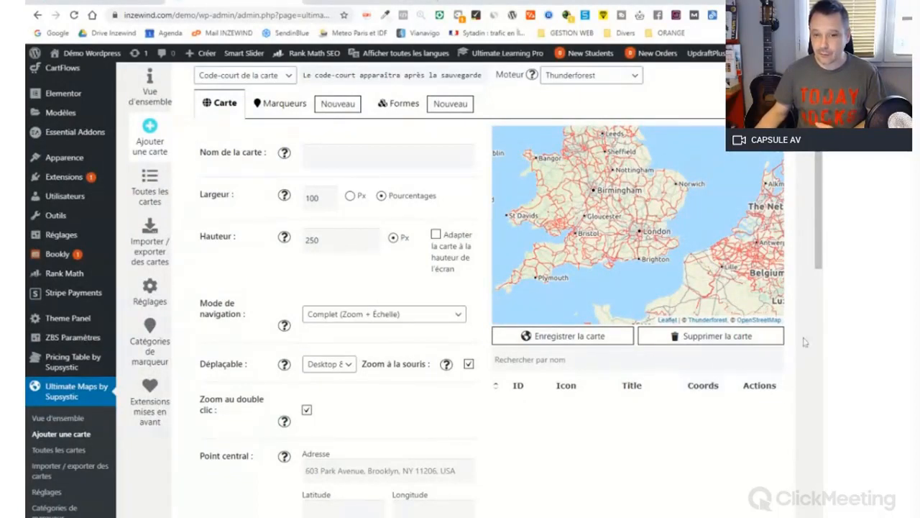
- Preview Thunderforest's map types in turn: OpenCycleMap, Transport, Paysage, Plein air and Transport sombre
{"action": "left_click_drag", "start_coordinate": [819, 258], "coordinate": [805, 332]}
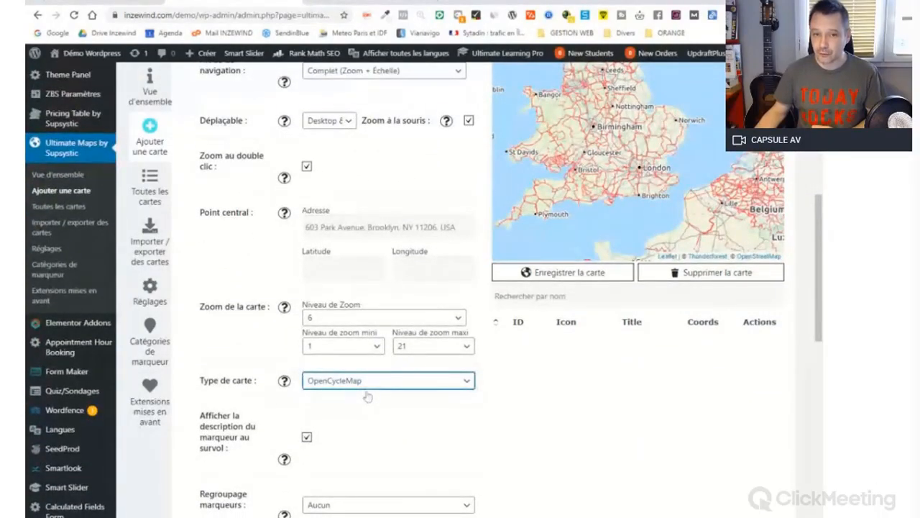
{"action": "key", "text": "Down"}
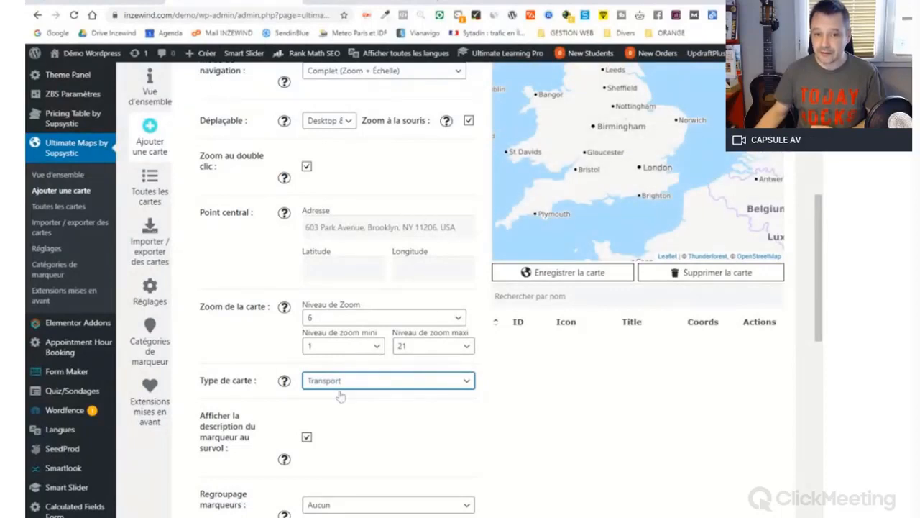
{"action": "key", "text": "Down"}
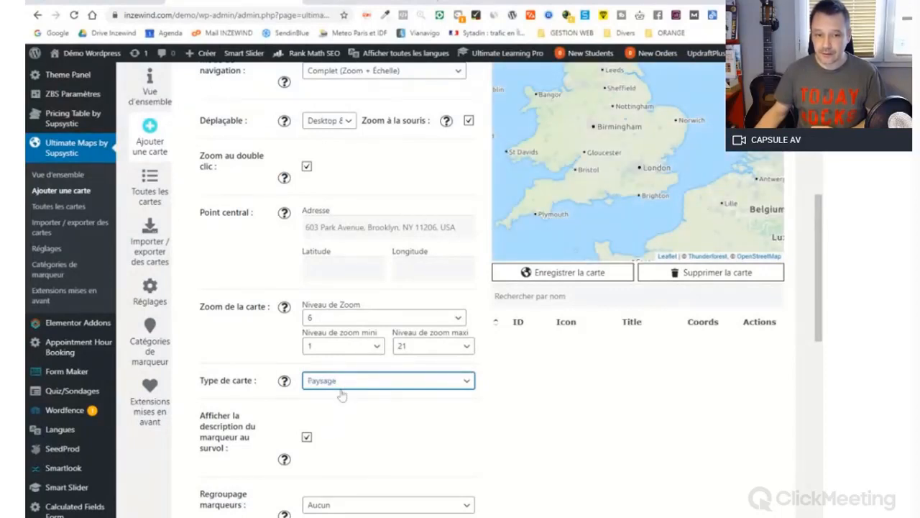
{"action": "key", "text": "Down"}
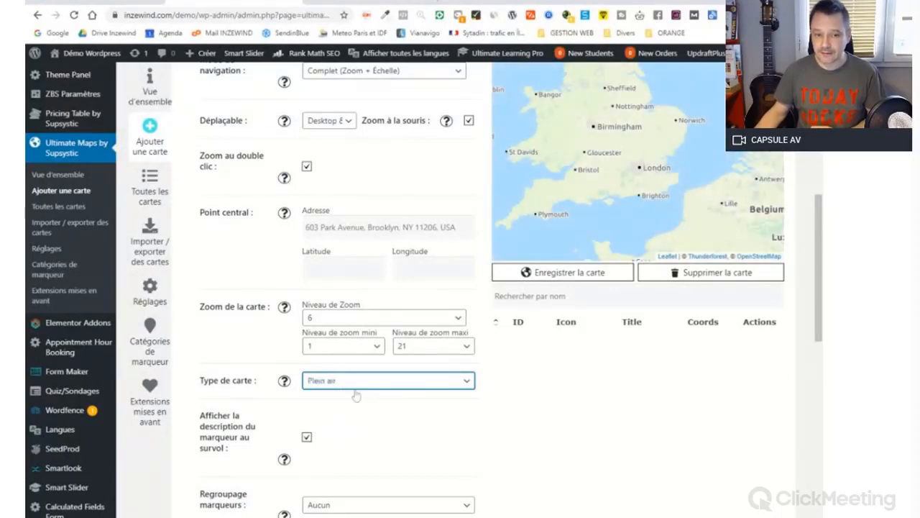
{"action": "key", "text": "Down"}
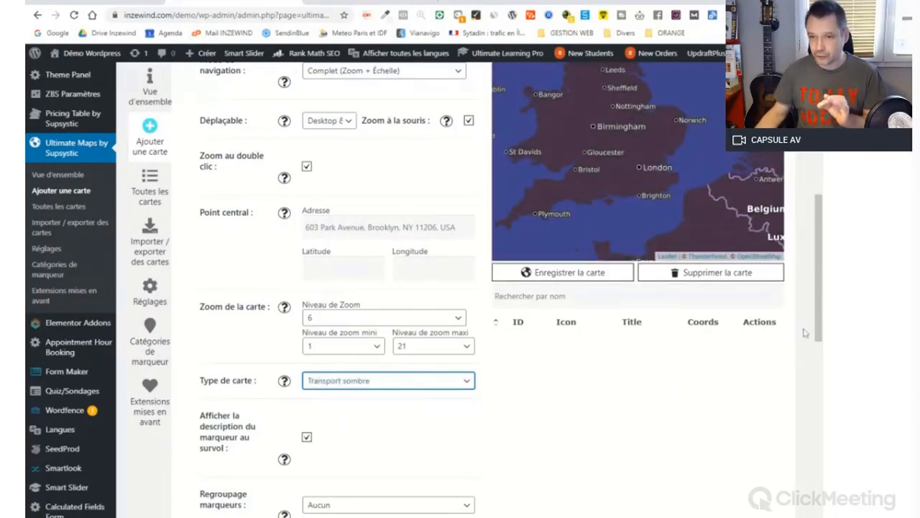
- Switch the map engine back to Leaflet (OpenStreetMap) and accept the engine change
{"action": "scroll", "coordinate": [609, 395], "scroll_direction": "up", "scroll_amount": 5}
{"action": "scroll", "coordinate": [811, 311], "scroll_direction": "down", "scroll_amount": 4}
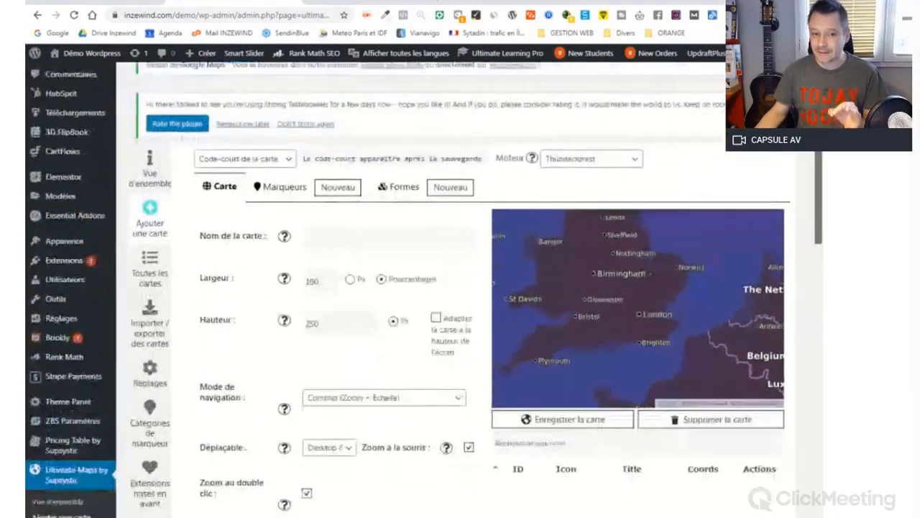
{"action": "scroll", "coordinate": [811, 310], "scroll_direction": "up", "scroll_amount": 4}
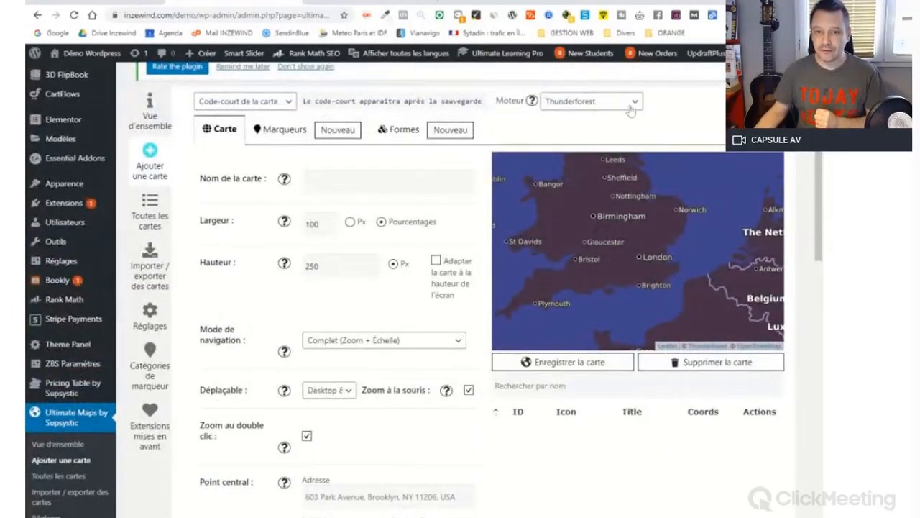
{"action": "left_click", "coordinate": [631, 109]}
{"action": "left_click", "coordinate": [619, 116]}
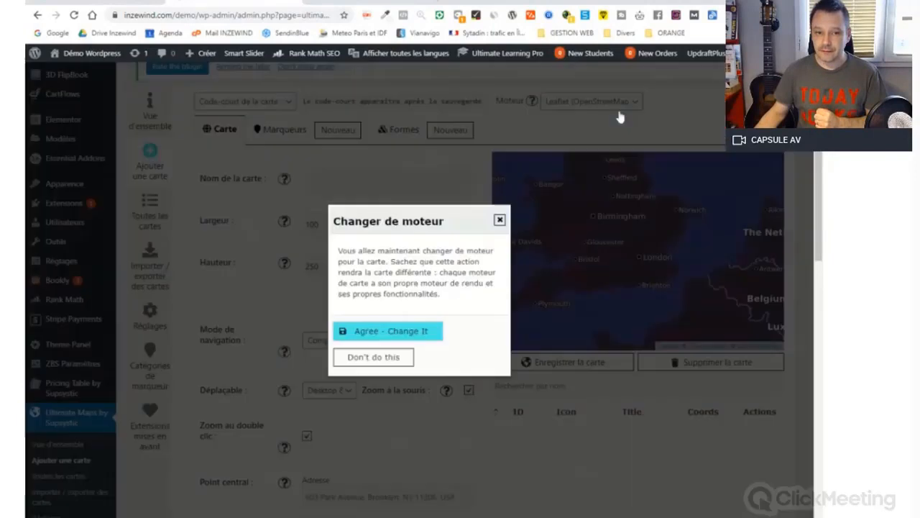
{"action": "left_click", "coordinate": [371, 334]}
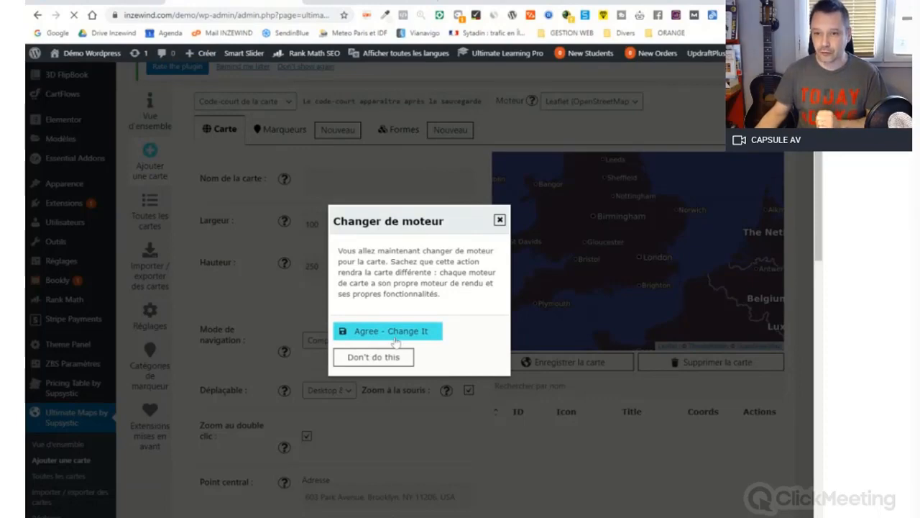
- Move the map from London to the Rennes area and set its zoom to level 8
{"action": "scroll", "coordinate": [396, 342], "scroll_direction": "down", "scroll_amount": 6}
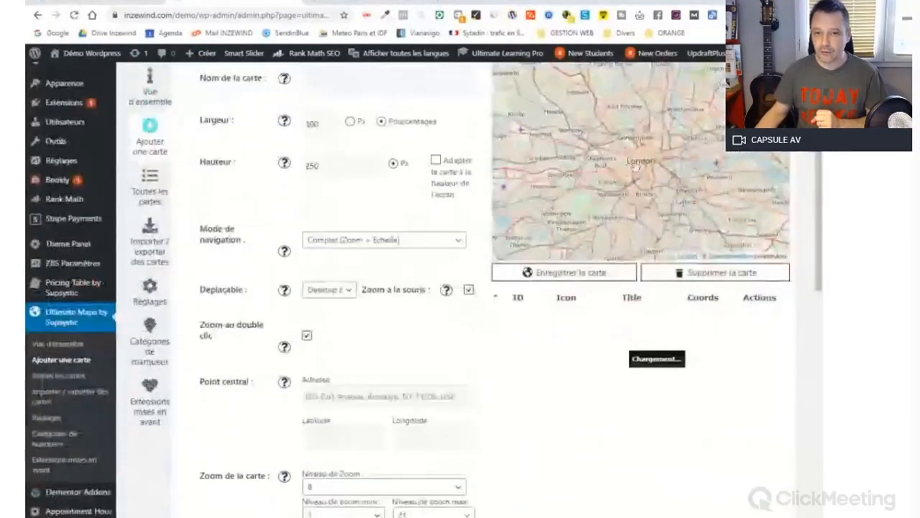
{"action": "scroll", "coordinate": [634, 202], "scroll_direction": "down", "scroll_amount": 4}
{"action": "left_click_drag", "start_coordinate": [647, 192], "coordinate": [648, 127]}
{"action": "scroll", "coordinate": [622, 197], "scroll_direction": "up", "scroll_amount": 2}
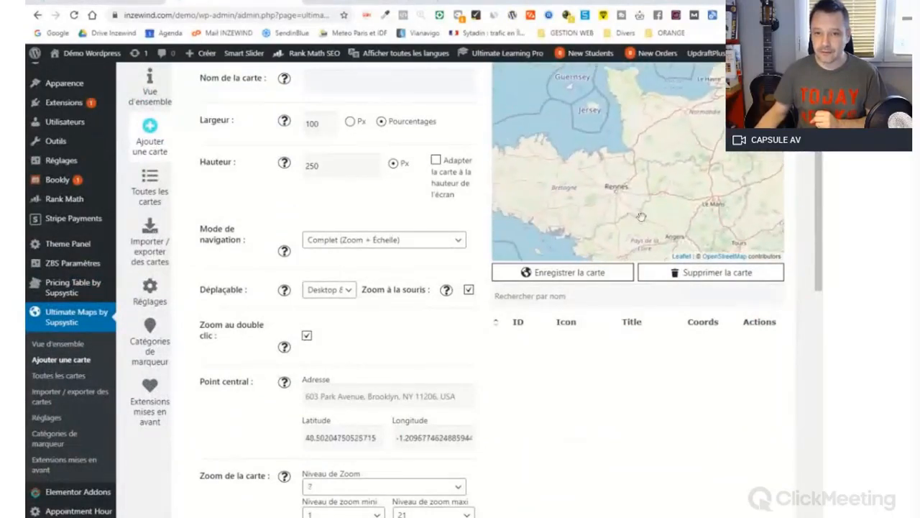
{"action": "scroll", "coordinate": [501, 430], "scroll_direction": "down", "scroll_amount": 1}
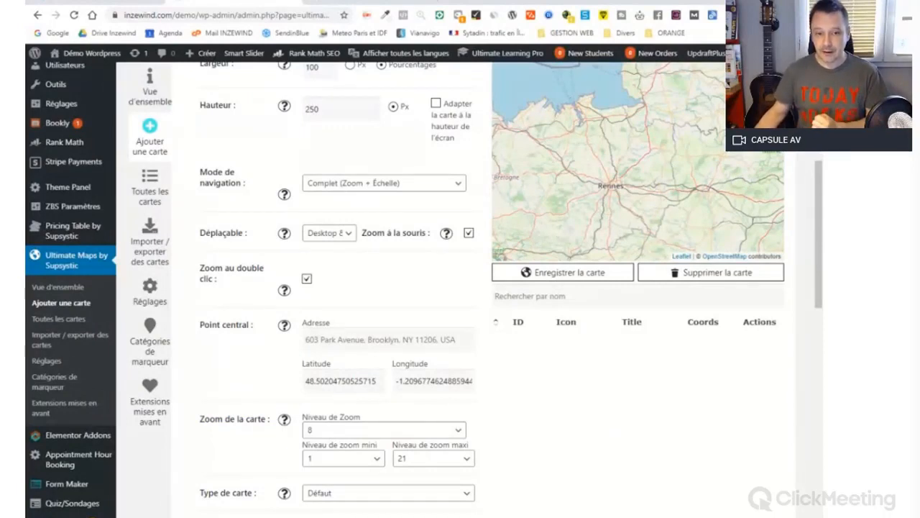
- Zoom the map out to level 3 to cover Europe
{"action": "scroll", "coordinate": [592, 178], "scroll_direction": "down", "scroll_amount": 1}
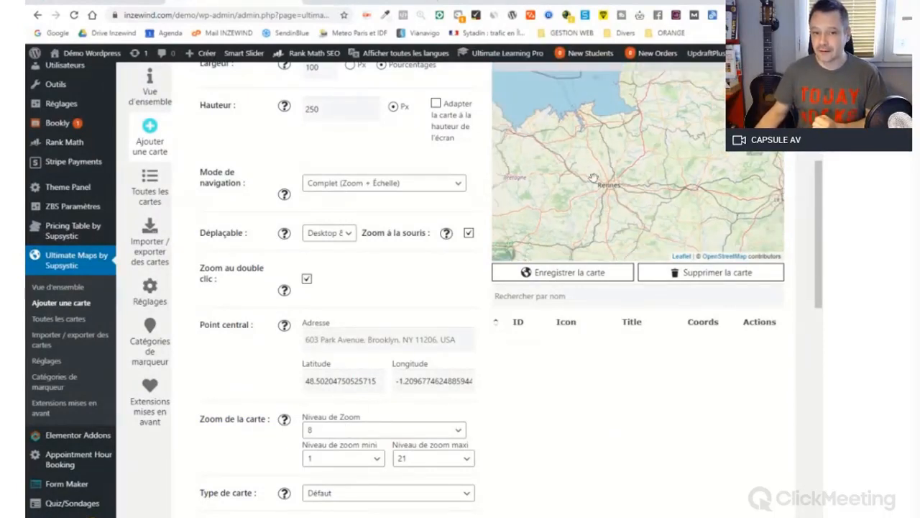
{"action": "scroll", "coordinate": [593, 177], "scroll_direction": "down", "scroll_amount": 1}
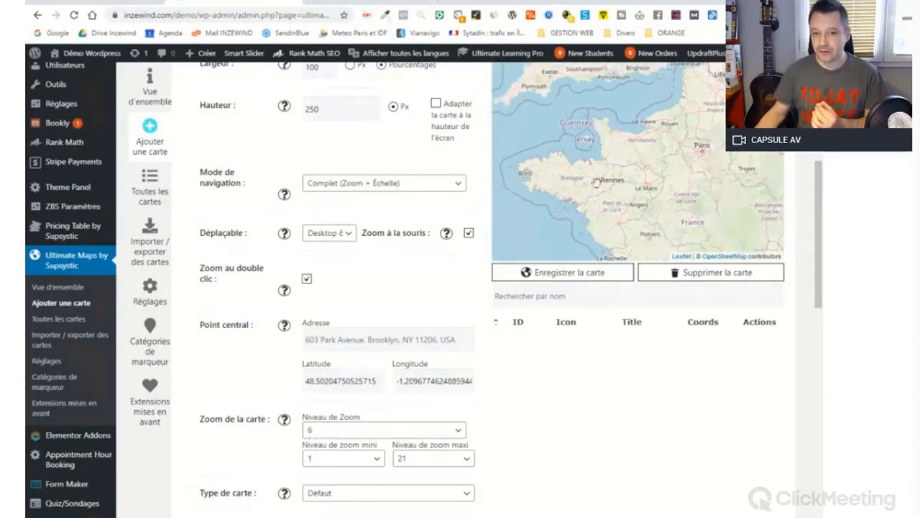
{"action": "scroll", "coordinate": [596, 182], "scroll_direction": "down", "scroll_amount": 1}
{"action": "scroll", "coordinate": [596, 182], "scroll_direction": "down", "scroll_amount": 1}
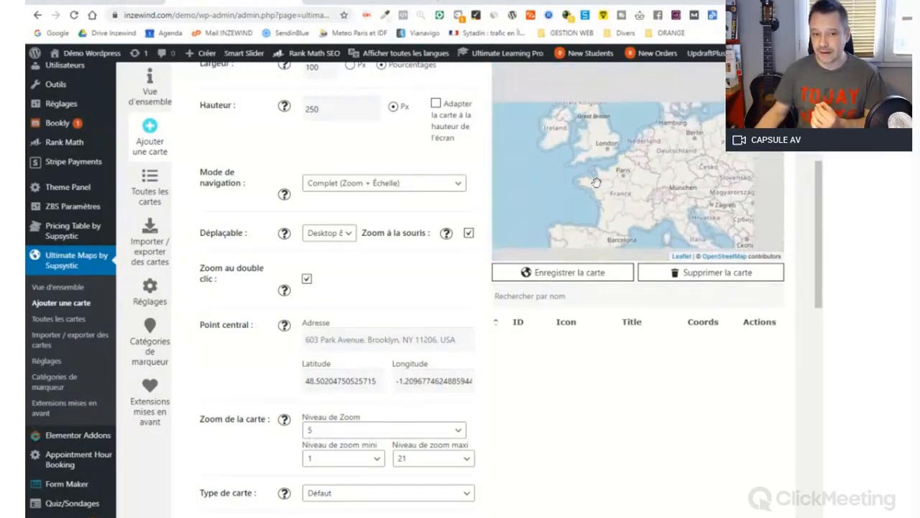
{"action": "scroll", "coordinate": [597, 214], "scroll_direction": "down", "scroll_amount": 1}
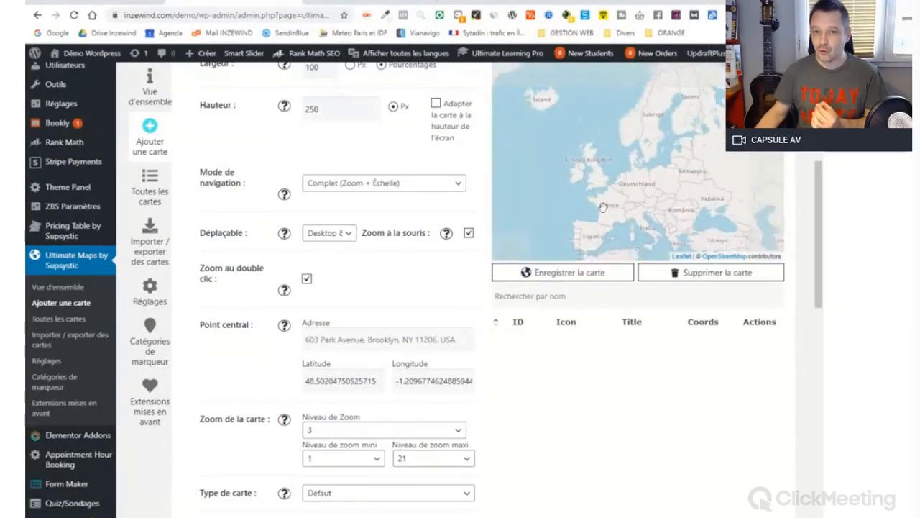
- Zoom the map in to level 12 and re-centre it on Rennes
{"action": "scroll", "coordinate": [604, 206], "scroll_direction": "up", "scroll_amount": 2}
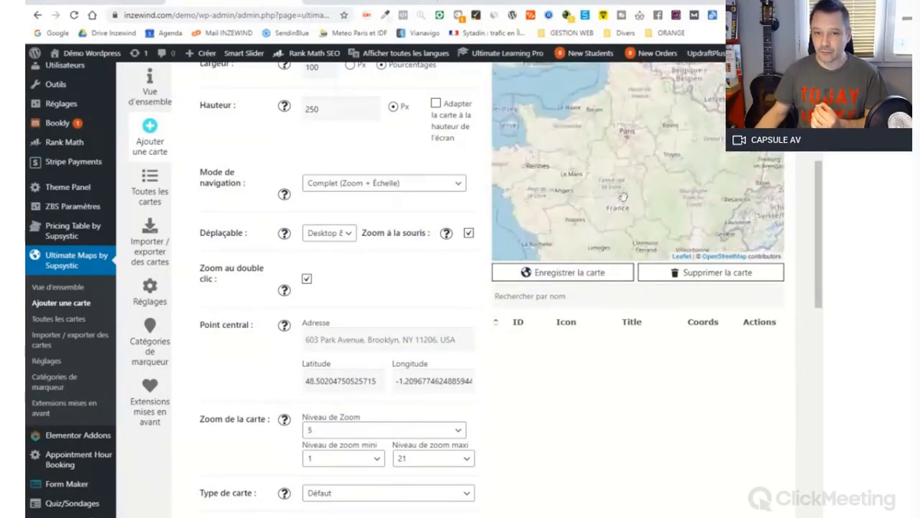
{"action": "scroll", "coordinate": [603, 191], "scroll_direction": "up", "scroll_amount": 1}
{"action": "left_click_drag", "start_coordinate": [584, 166], "coordinate": [731, 188]}
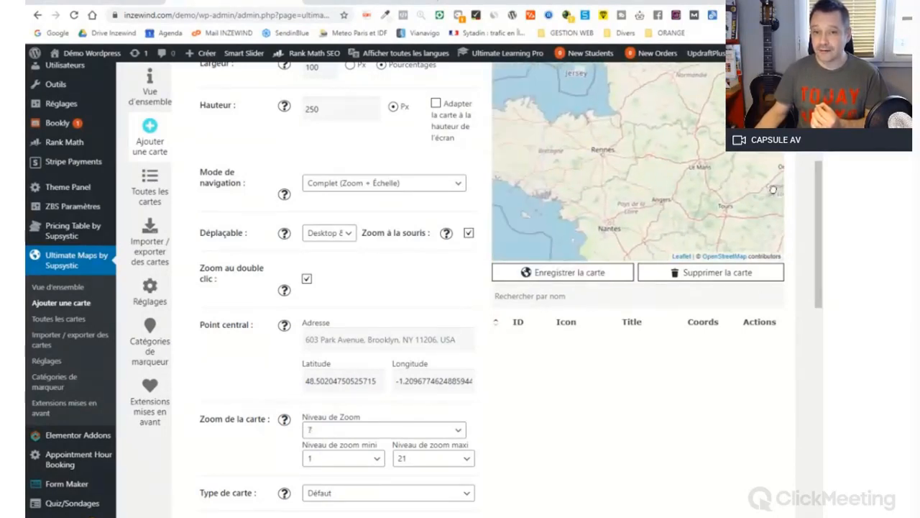
{"action": "left_click_drag", "start_coordinate": [658, 175], "coordinate": [701, 186]}
{"action": "scroll", "coordinate": [668, 171], "scroll_direction": "up", "scroll_amount": 1}
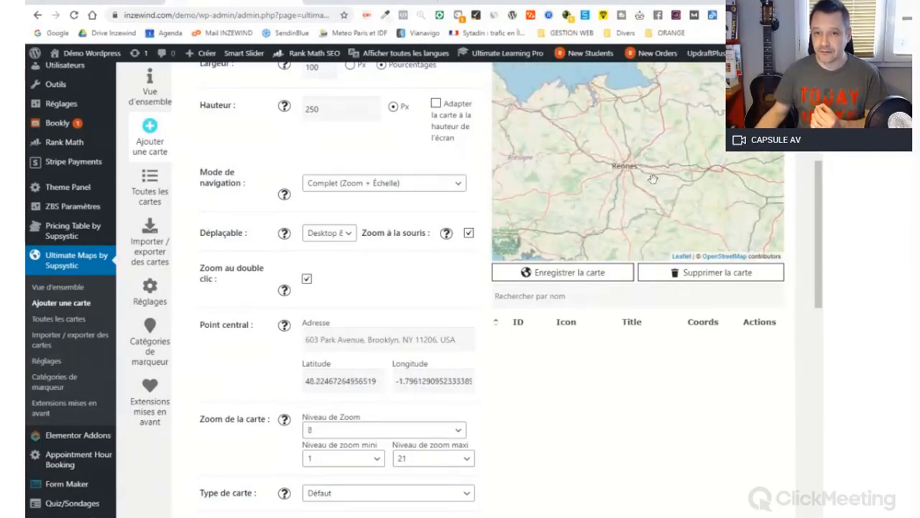
{"action": "scroll", "coordinate": [652, 178], "scroll_direction": "up", "scroll_amount": 2}
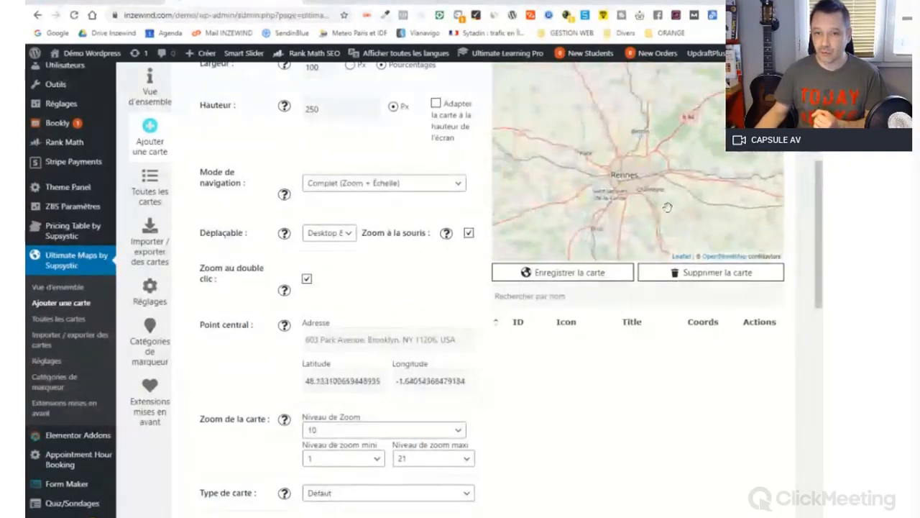
{"action": "scroll", "coordinate": [667, 207], "scroll_direction": "up", "scroll_amount": 2}
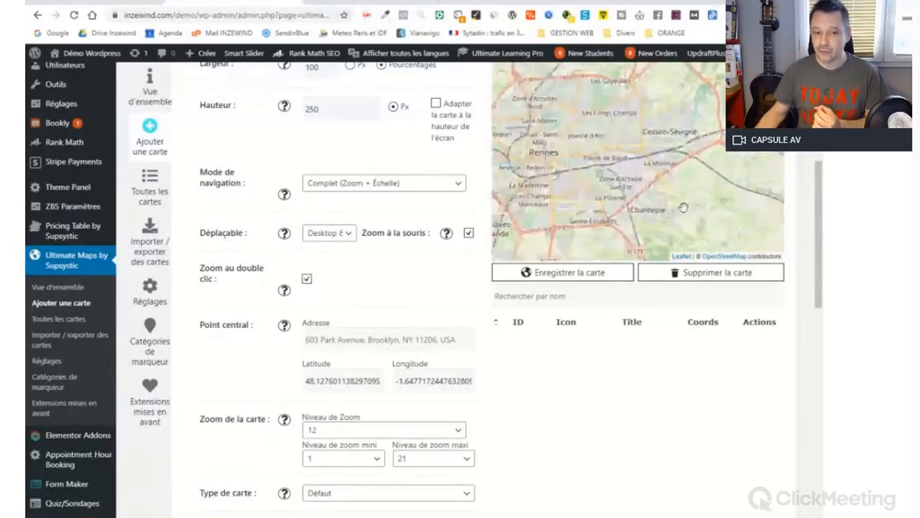
{"action": "left_click_drag", "start_coordinate": [684, 207], "coordinate": [733, 224]}
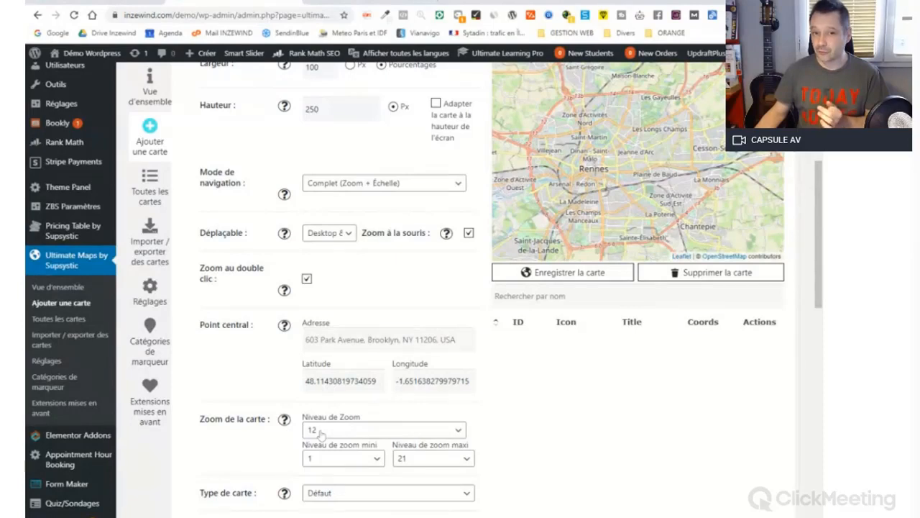
- Check the minimum and maximum zoom level settings, keeping 1 and 21
{"action": "left_click", "coordinate": [318, 456]}
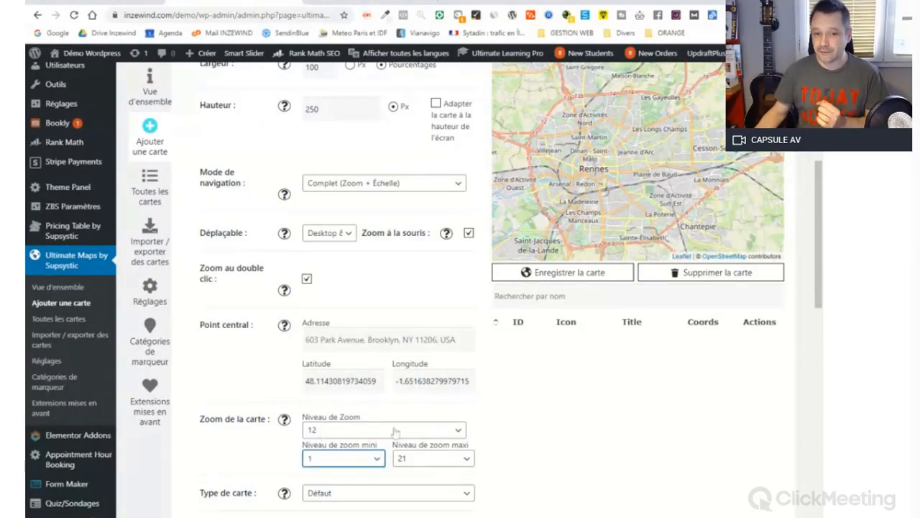
{"action": "left_click", "coordinate": [438, 465]}
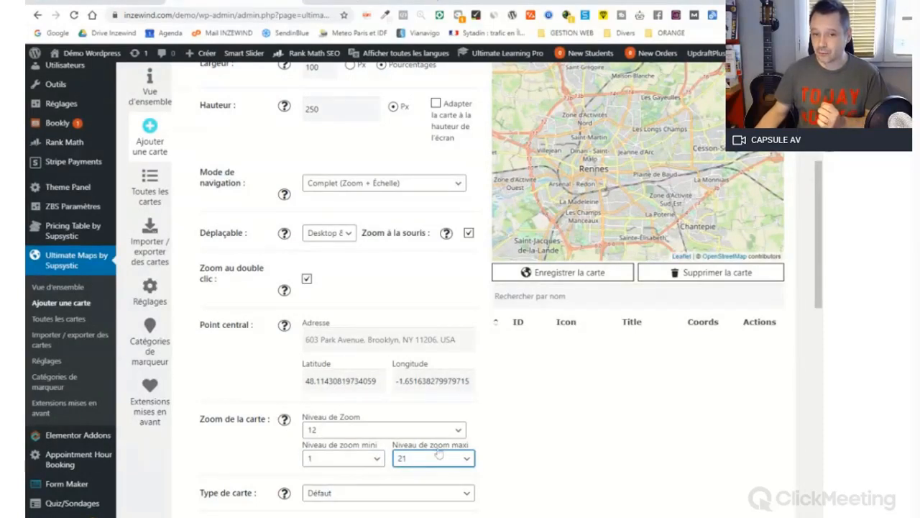
{"action": "left_click", "coordinate": [483, 436]}
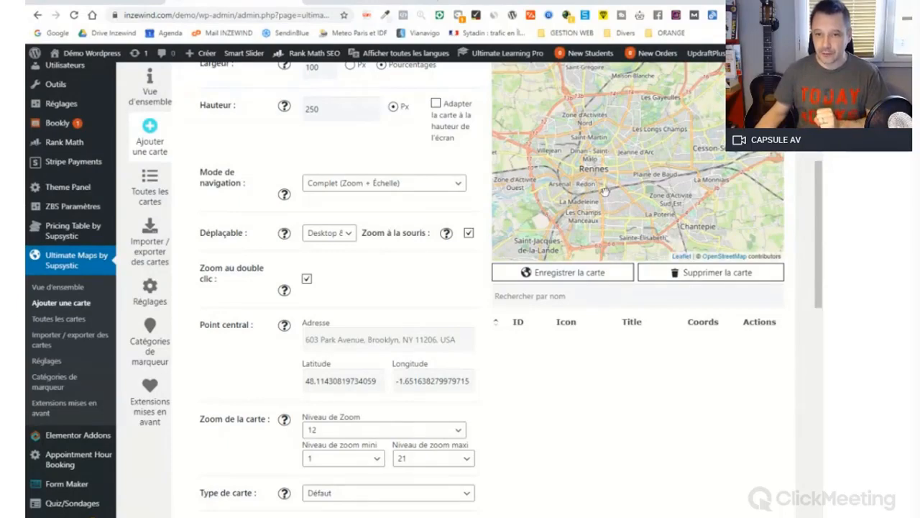
- Zoom the map out to level 10 around Rennes and check the marker grouping setting
{"action": "scroll", "coordinate": [646, 146], "scroll_direction": "down", "scroll_amount": 2}
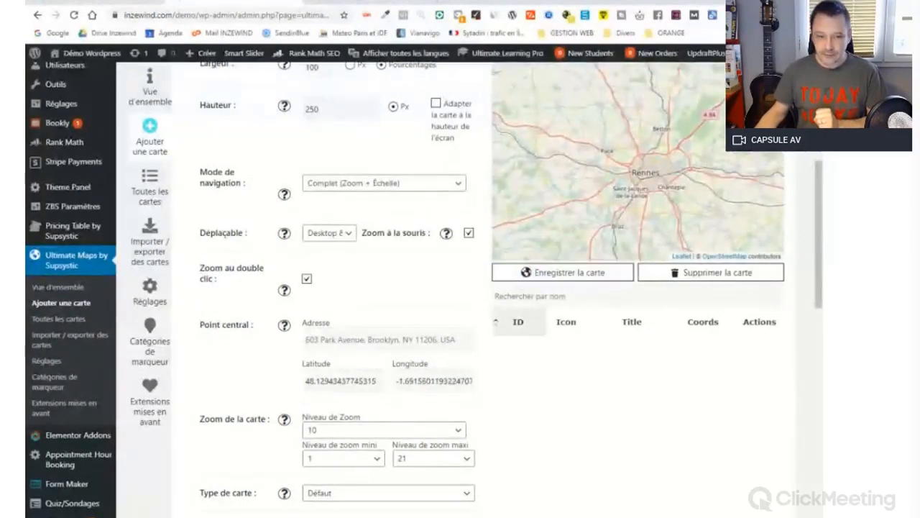
{"action": "left_click_drag", "start_coordinate": [820, 294], "coordinate": [797, 369]}
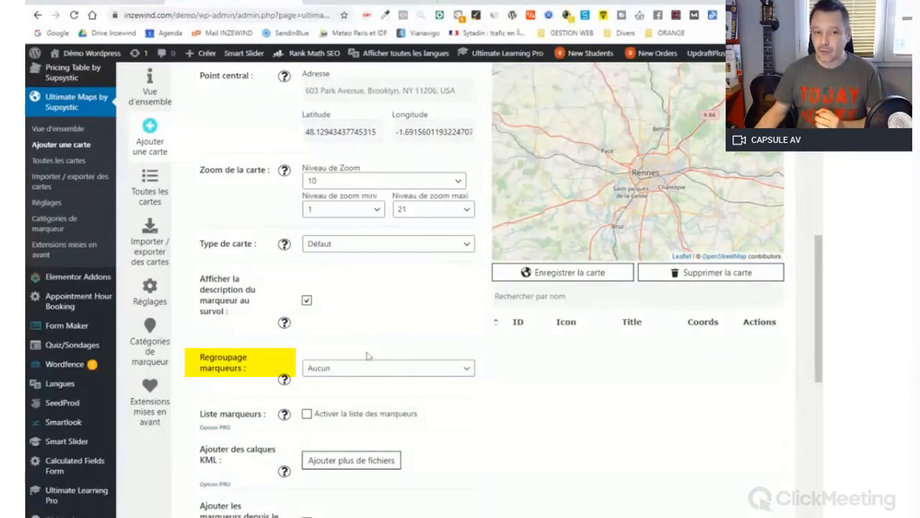
{"action": "left_click", "coordinate": [345, 370]}
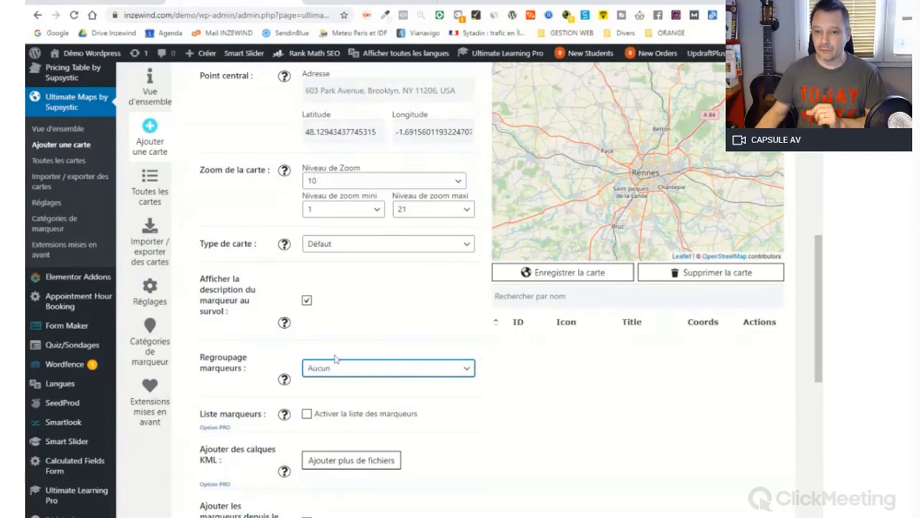
- Zoom the map out further until it covers the whole of Brittany
{"action": "scroll", "coordinate": [336, 358], "scroll_direction": "up", "scroll_amount": 7}
{"action": "scroll", "coordinate": [691, 308], "scroll_direction": "down", "scroll_amount": 1}
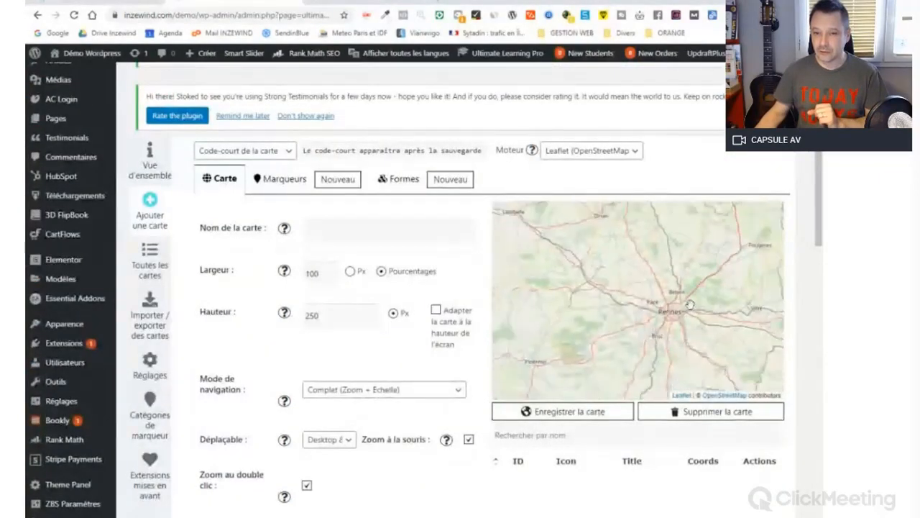
{"action": "scroll", "coordinate": [691, 307], "scroll_direction": "down", "scroll_amount": 2}
{"action": "scroll", "coordinate": [718, 293], "scroll_direction": "down", "scroll_amount": 1}
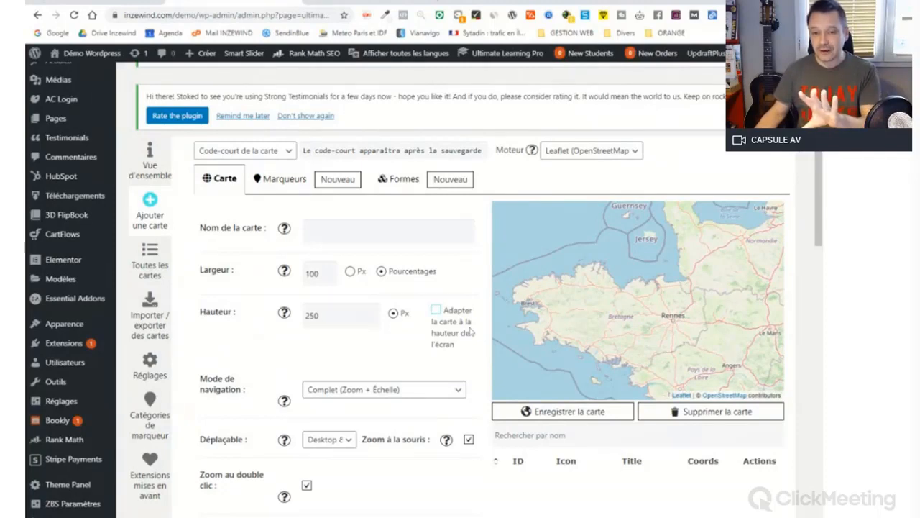
- Try to save the map without giving it a name
{"action": "left_click", "coordinate": [562, 412]}
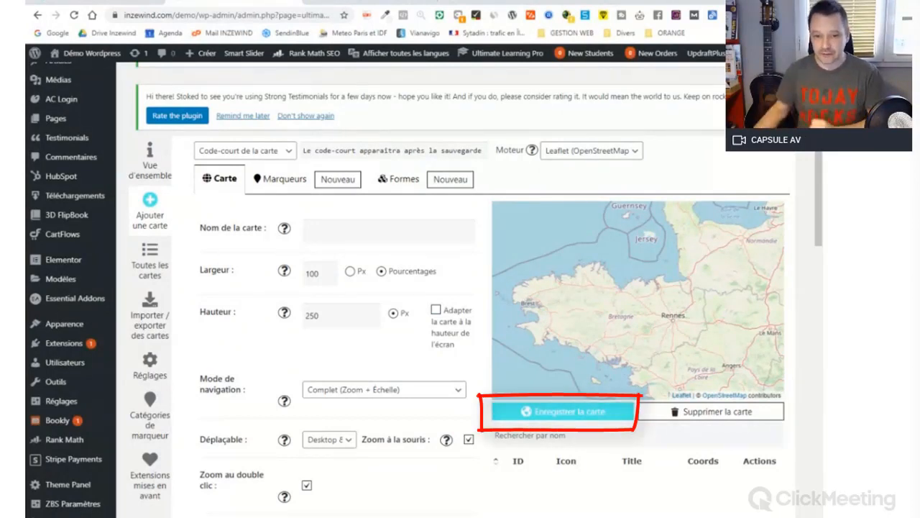
{"action": "left_click", "coordinate": [568, 415]}
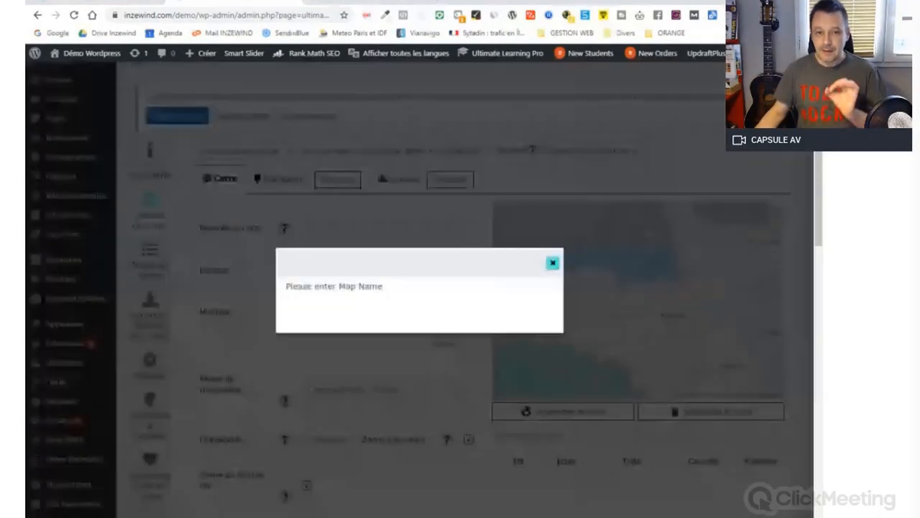
{"action": "left_click", "coordinate": [552, 264]}
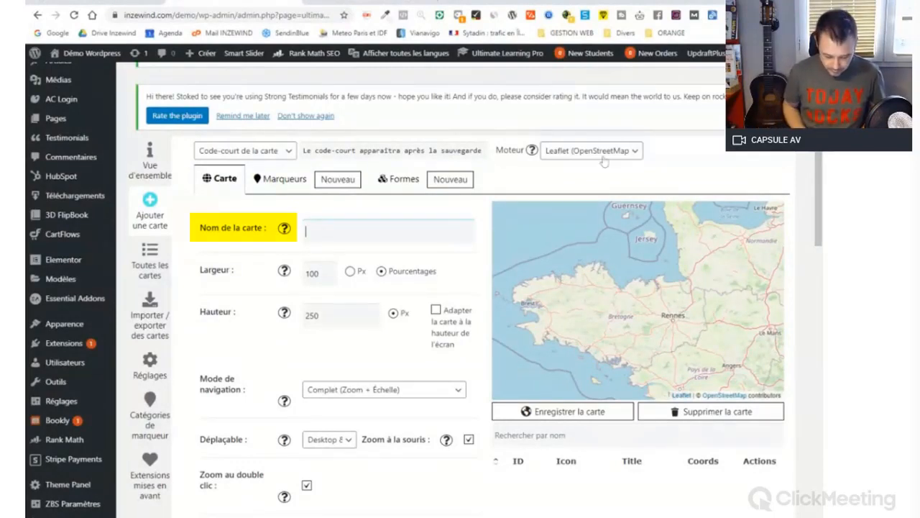
- Name the map "Club Easy Yoga" and save it
{"action": "type", "text": "Club "}
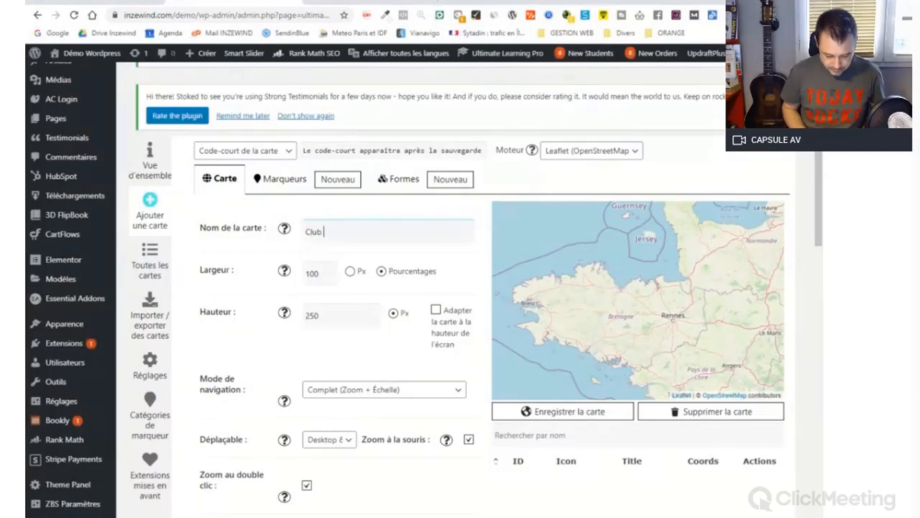
{"action": "type", "text": "Easy Yoga"}
{"action": "left_click", "coordinate": [544, 411]}
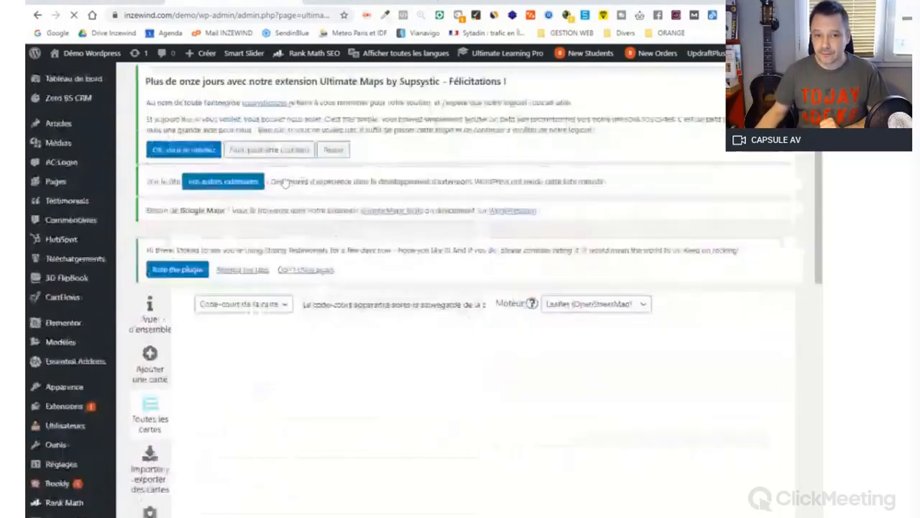
- Add a new marker to the map and place it over Rennes, near the Thabor - Paris district
{"action": "left_click_drag", "start_coordinate": [818, 190], "coordinate": [814, 256]}
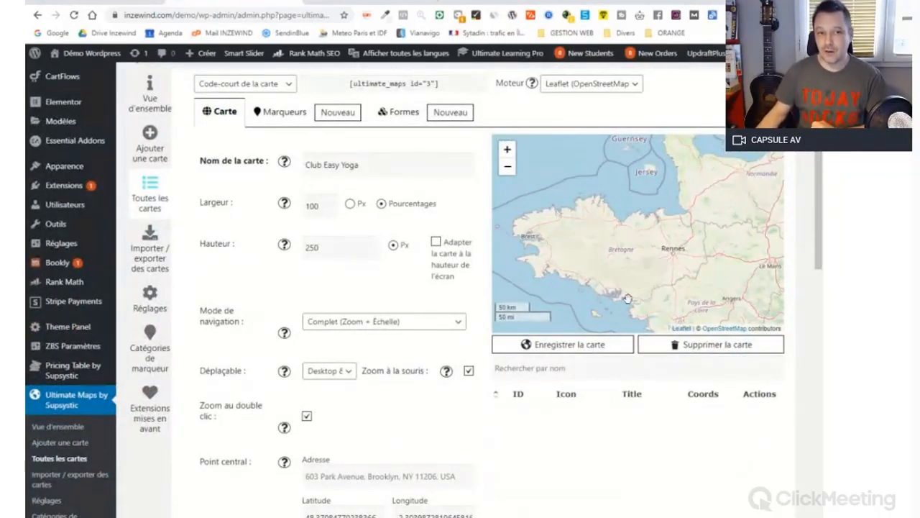
{"action": "left_click", "coordinate": [340, 114]}
{"action": "left_click", "coordinate": [644, 223]}
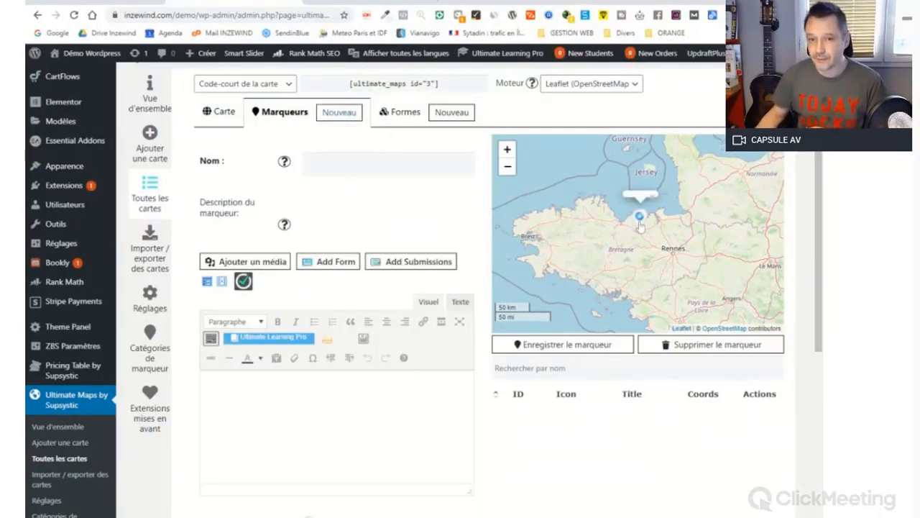
{"action": "mouse_move", "coordinate": [642, 222]}
{"action": "left_mouse_down"}
{"action": "mouse_move", "coordinate": [651, 240]}
{"action": "mouse_move", "coordinate": [610, 230]}
{"action": "mouse_move", "coordinate": [670, 243]}
{"action": "left_mouse_up"}
{"action": "scroll", "coordinate": [680, 251], "scroll_direction": "up", "scroll_amount": 3}
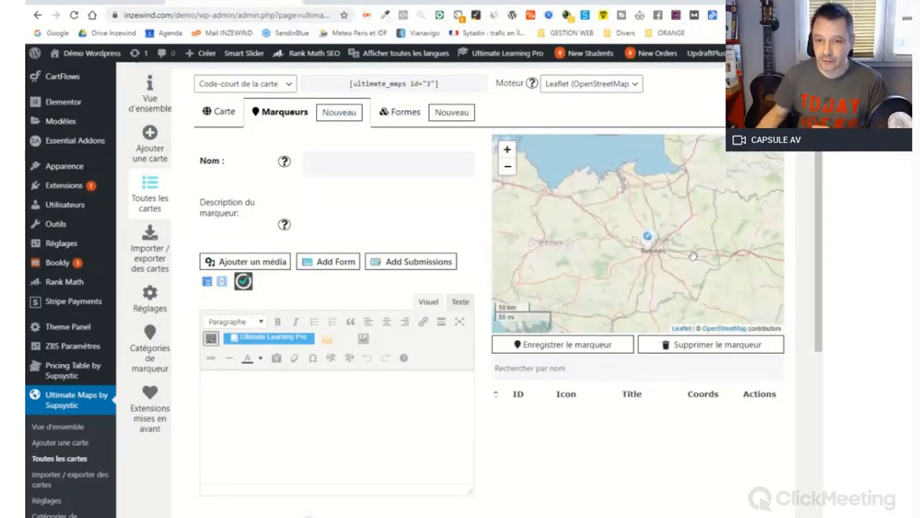
{"action": "scroll", "coordinate": [618, 223], "scroll_direction": "up", "scroll_amount": 1}
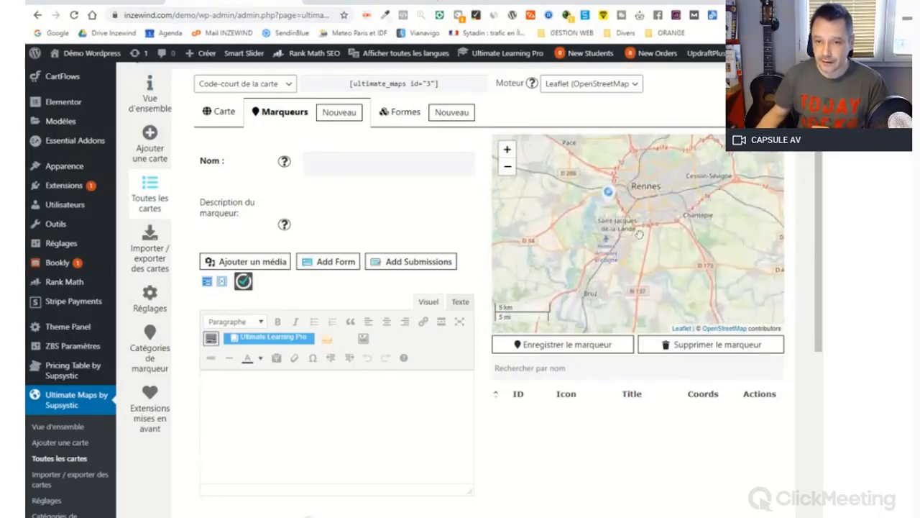
{"action": "scroll", "coordinate": [683, 212], "scroll_direction": "up", "scroll_amount": 2}
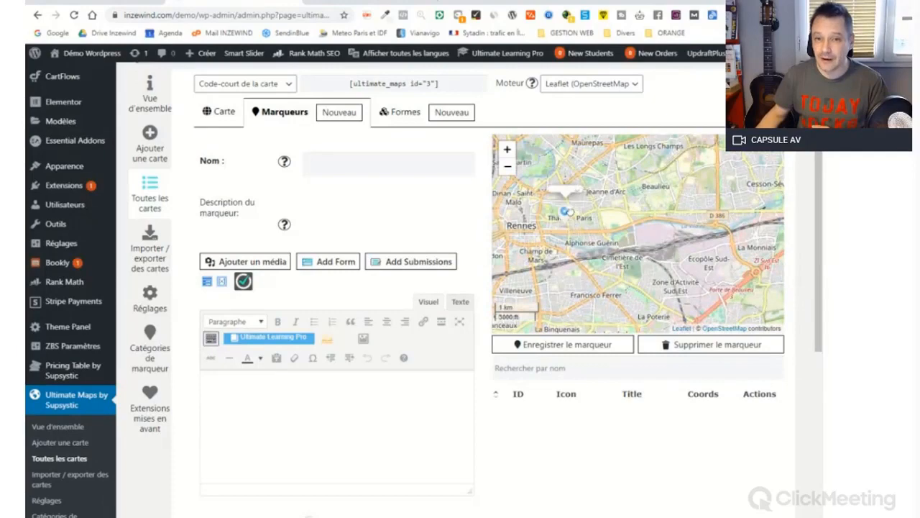
{"action": "left_click_drag", "start_coordinate": [559, 236], "coordinate": [662, 240]}
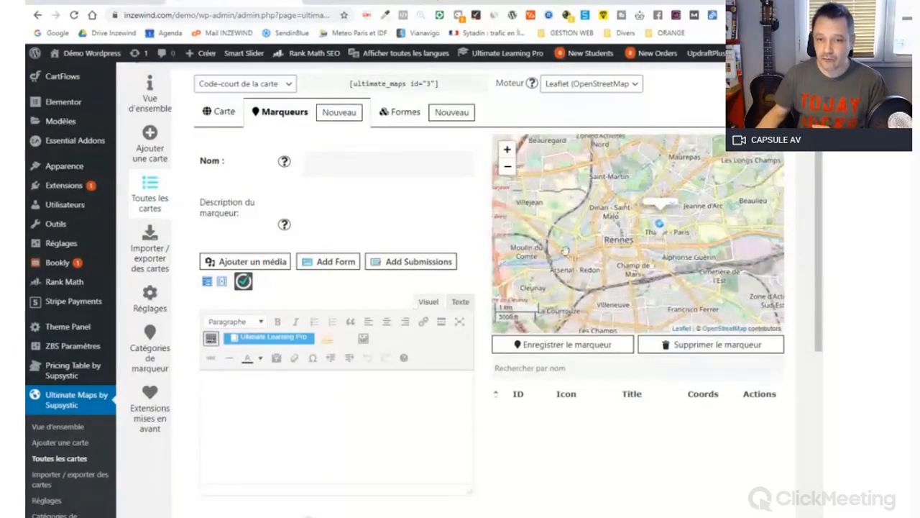
- Move the marker into Rennes city centre beside Saint-Germain, at about latitude 48.1100 and longitude -1.6737
{"action": "scroll", "coordinate": [489, 441], "scroll_direction": "down", "scroll_amount": 2}
{"action": "scroll", "coordinate": [484, 430], "scroll_direction": "down", "scroll_amount": 2}
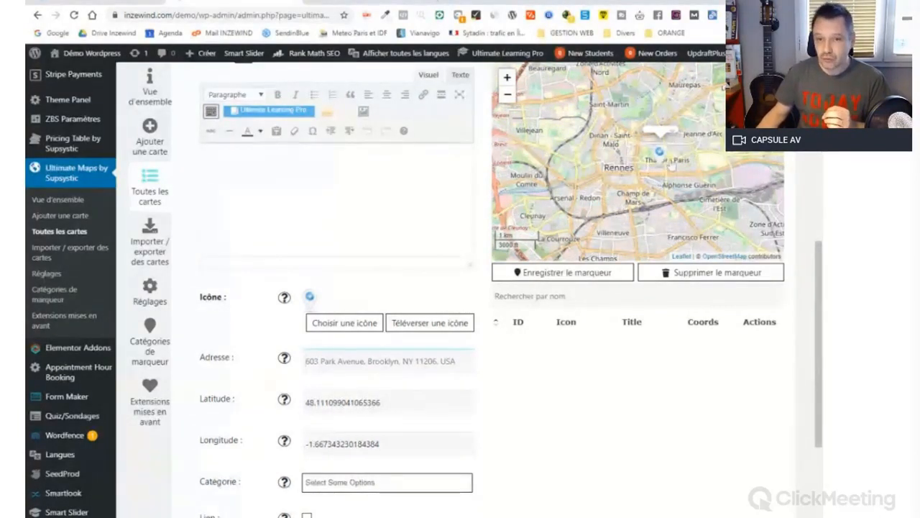
{"action": "scroll", "coordinate": [651, 171], "scroll_direction": "up", "scroll_amount": 1}
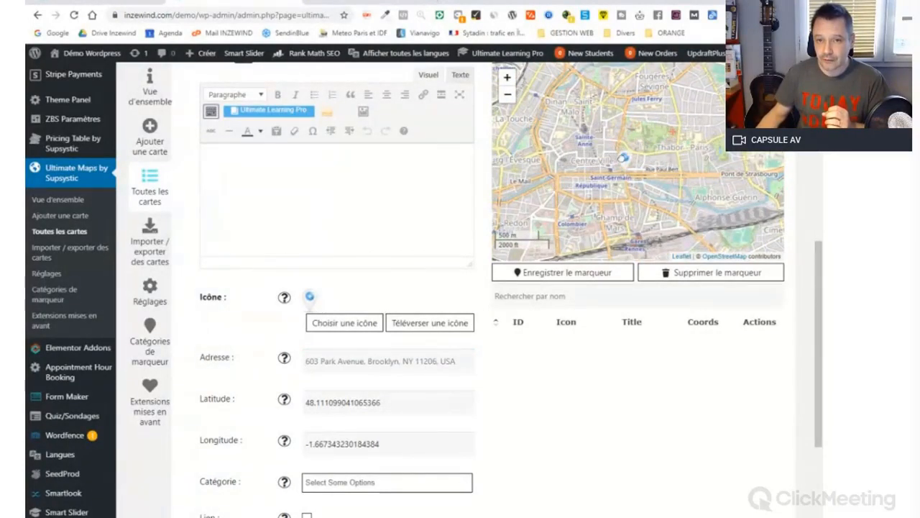
{"action": "left_click", "coordinate": [625, 160]}
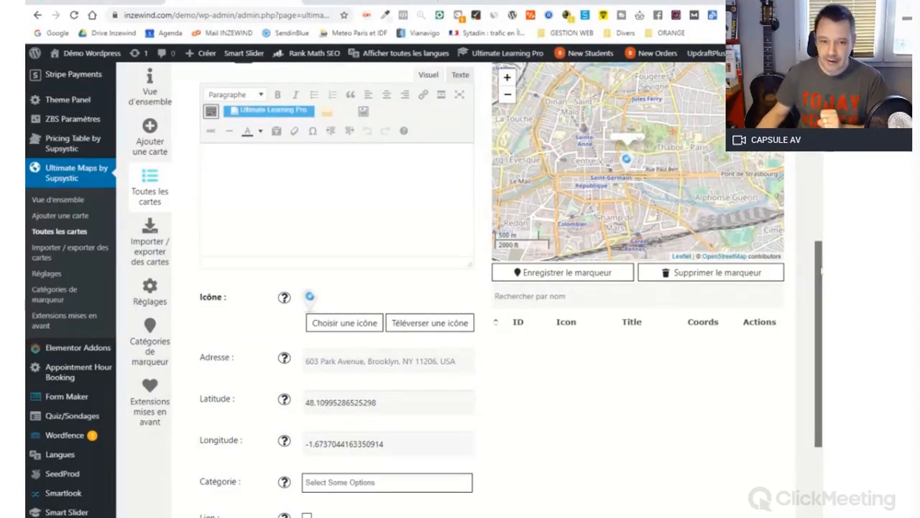
- Change the marker's icon to the magenta pin with a light centre dot
{"action": "left_click_drag", "start_coordinate": [819, 271], "coordinate": [815, 328]}
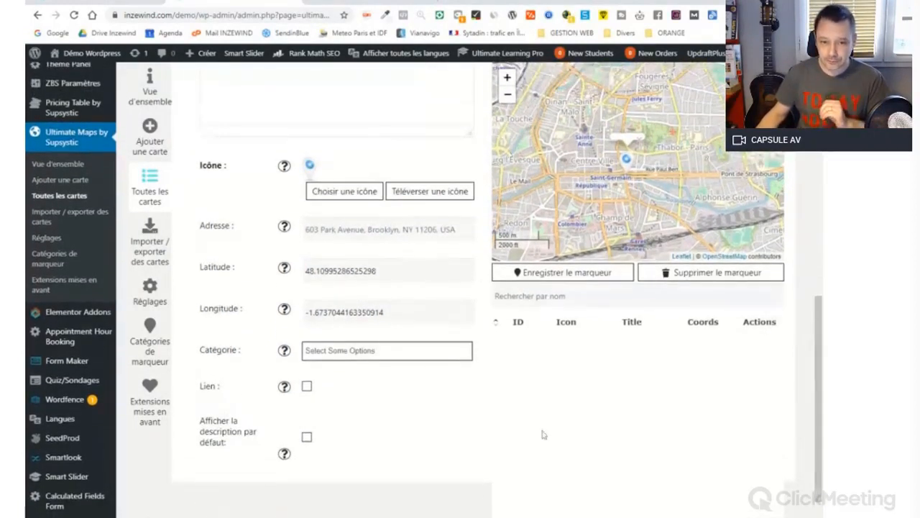
{"action": "scroll", "coordinate": [673, 402], "scroll_direction": "up", "scroll_amount": 1}
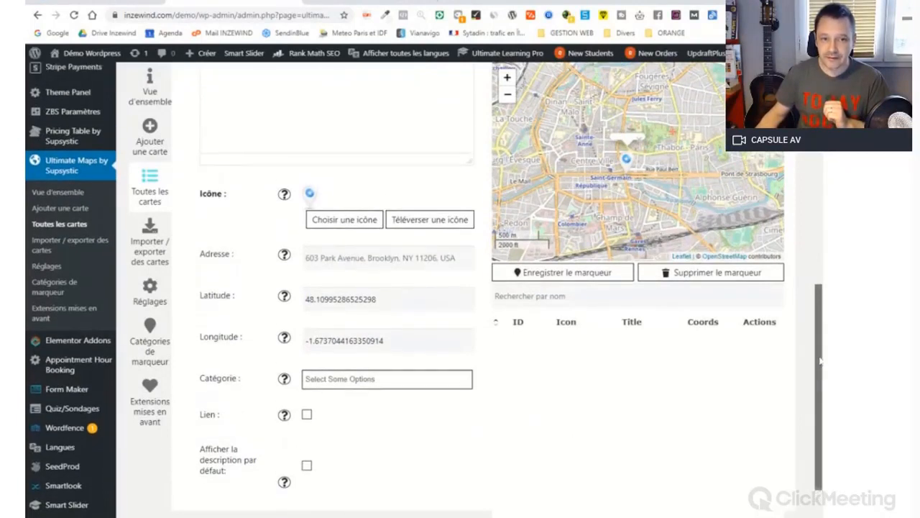
{"action": "left_click", "coordinate": [325, 227]}
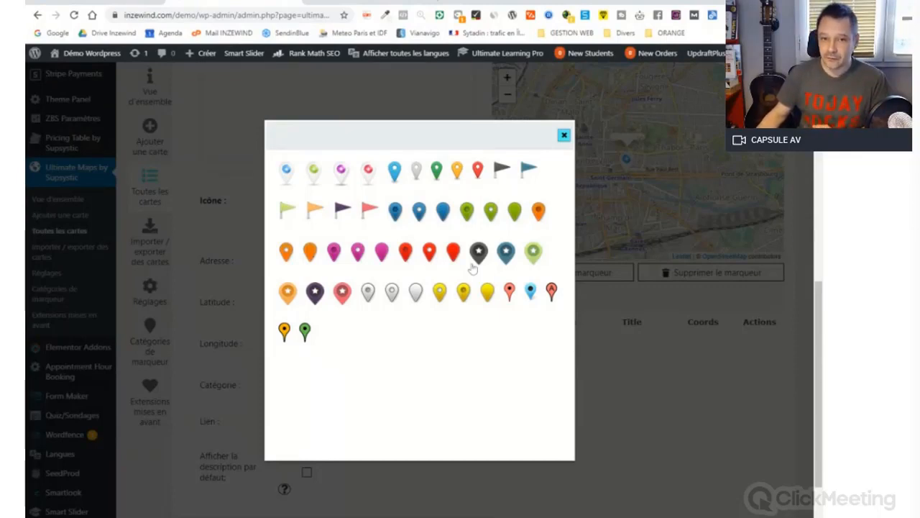
{"action": "left_click", "coordinate": [358, 258]}
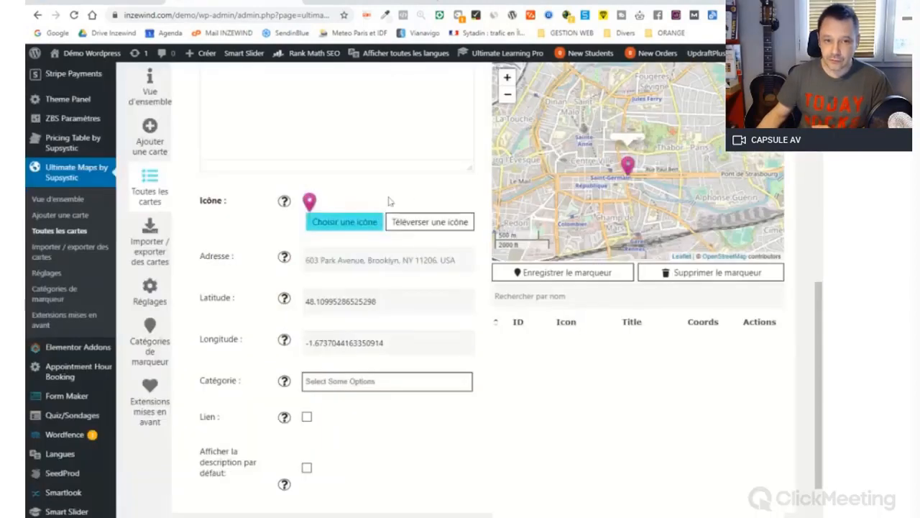
{"action": "left_click", "coordinate": [696, 204]}
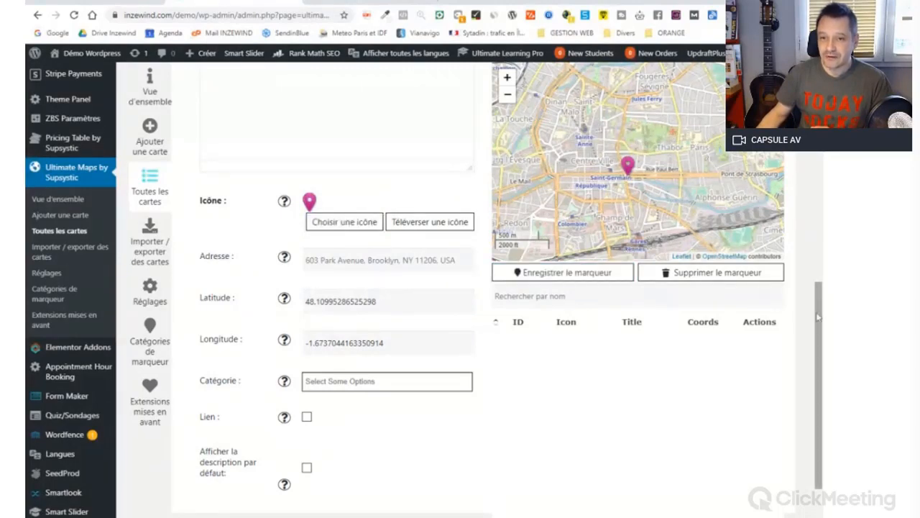
- Name the marker "Rennes"
{"action": "left_click_drag", "start_coordinate": [817, 316], "coordinate": [809, 185]}
{"action": "left_click", "coordinate": [356, 151]}
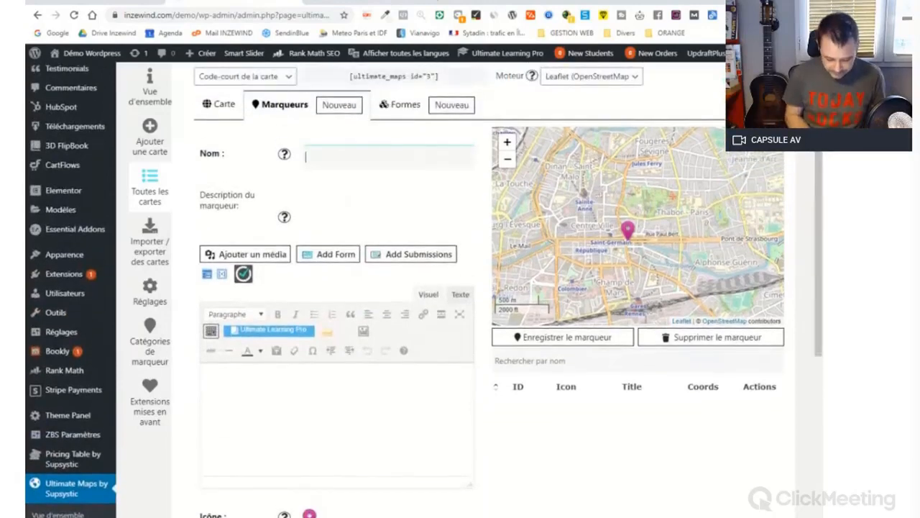
{"action": "type", "text": "Rennes"}
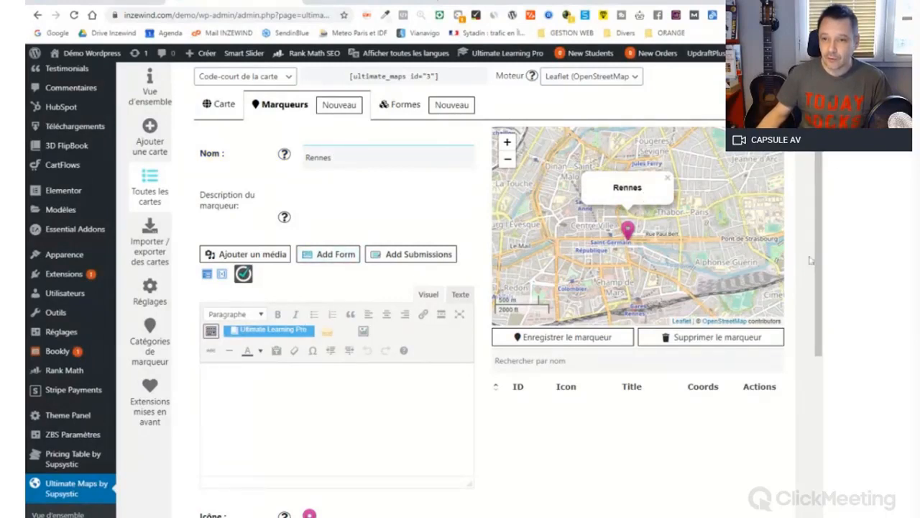
- Write the marker description "Notre club est ouvert du lundi au samedi de 10h à 20h"
{"action": "left_click_drag", "start_coordinate": [817, 260], "coordinate": [817, 262]}
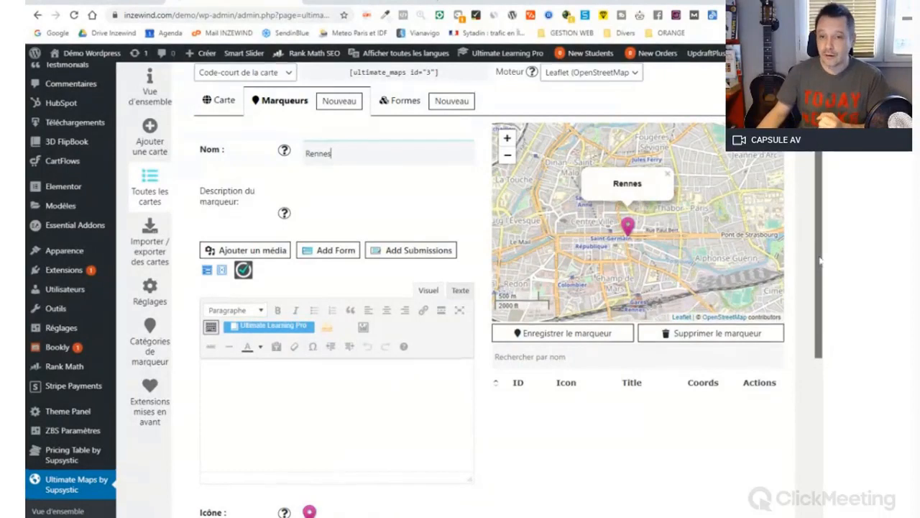
{"action": "scroll", "coordinate": [818, 264], "scroll_direction": "down", "scroll_amount": 1}
{"action": "scroll", "coordinate": [638, 187], "scroll_direction": "down", "scroll_amount": 2}
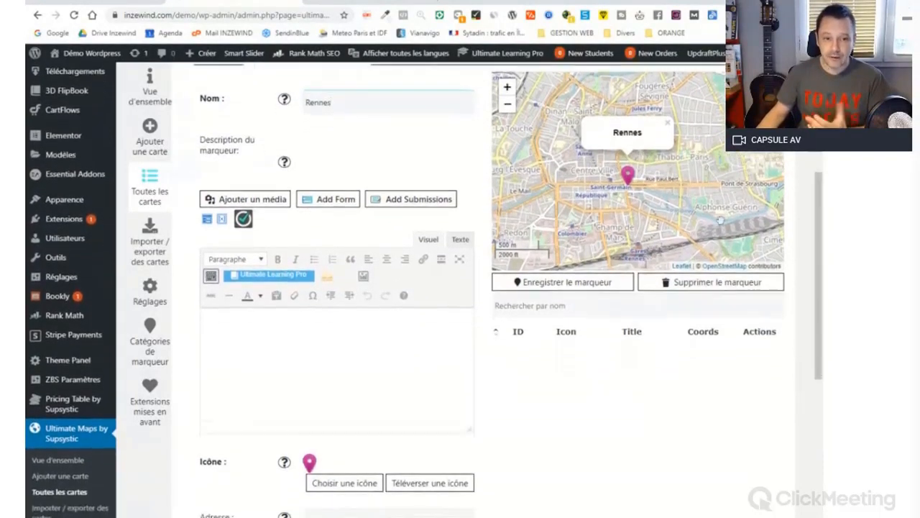
{"action": "left_click", "coordinate": [359, 320]}
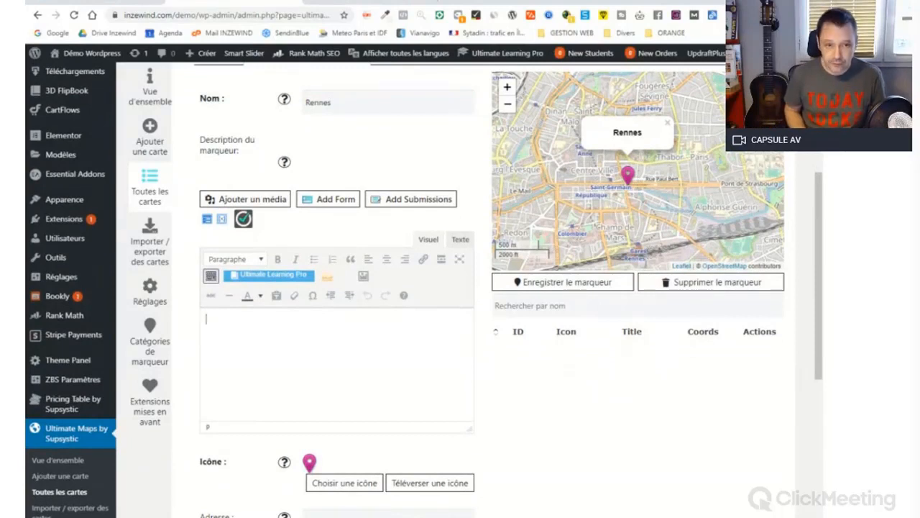
{"action": "type", "text": "Notre clu"}
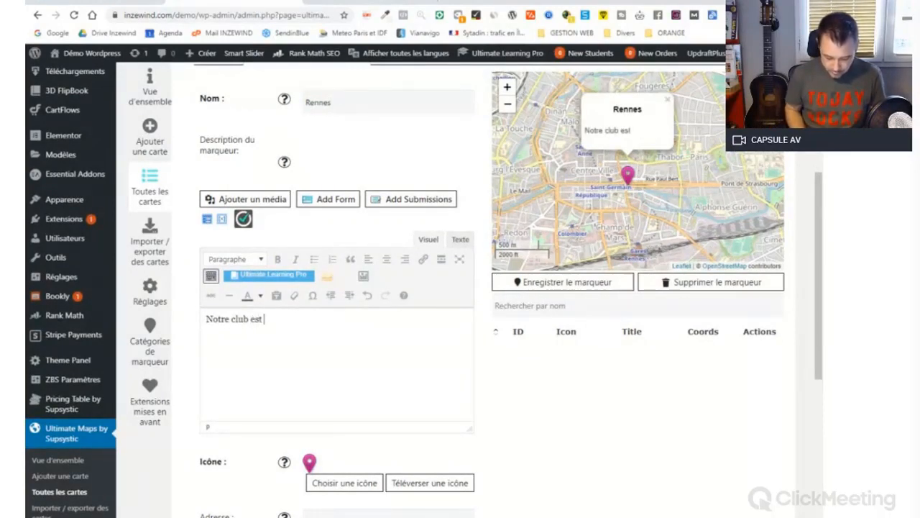
{"action": "type", "text": "b est "}
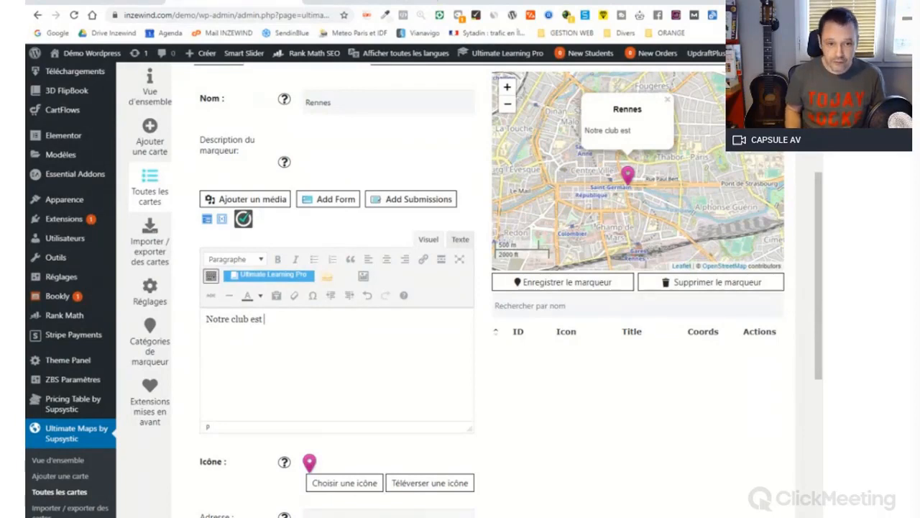
{"action": "type", "text": "ouvert le u lu"}
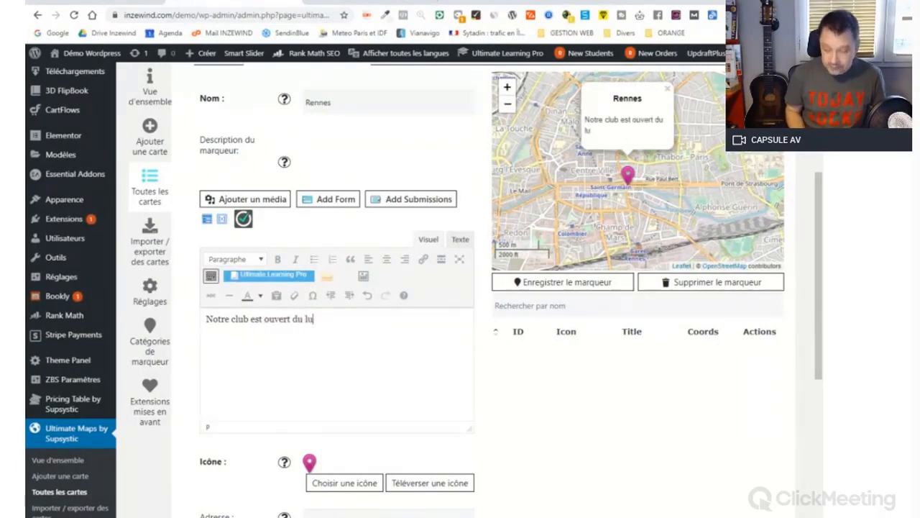
{"action": "type", "text": "ndi au "}
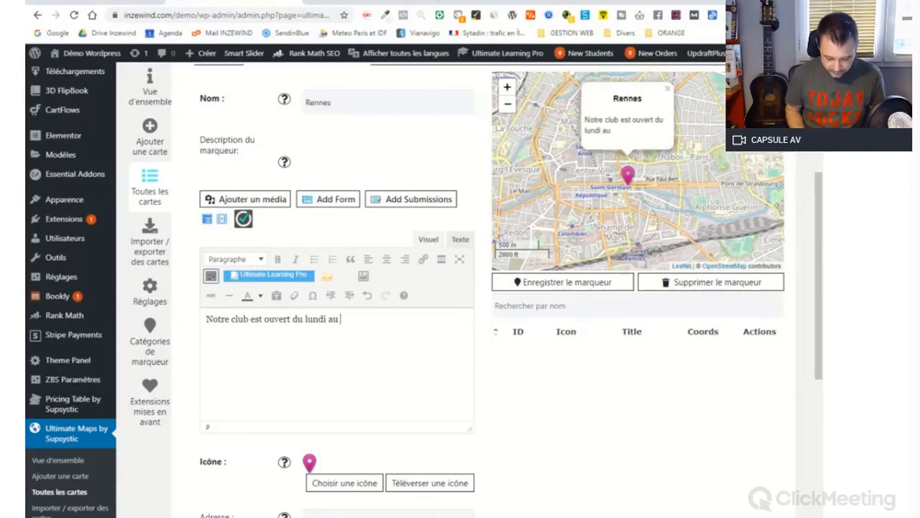
{"action": "type", "text": "samedi"}
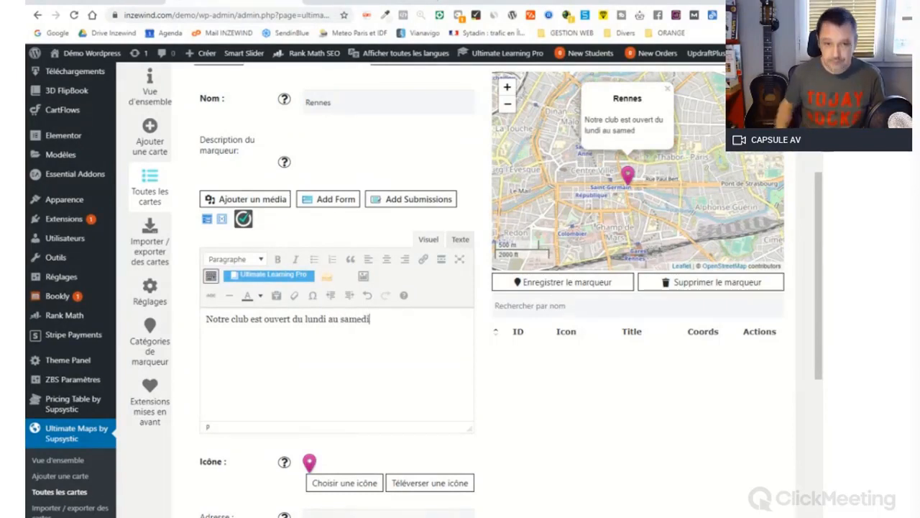
{"action": "type", "text": " de 10h a 20h"}
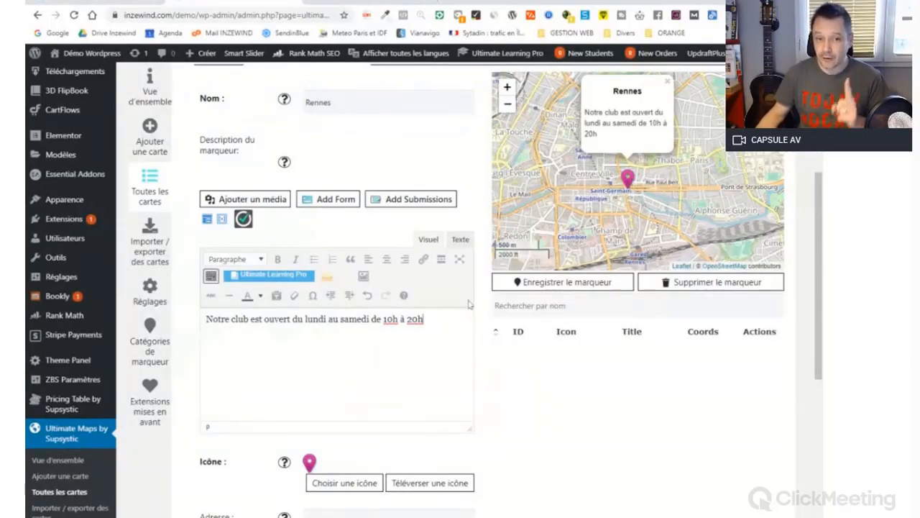
- Add a second line reading "Inscrivez-vous" to the marker description, below the opening hours
{"action": "key", "text": "Return"}
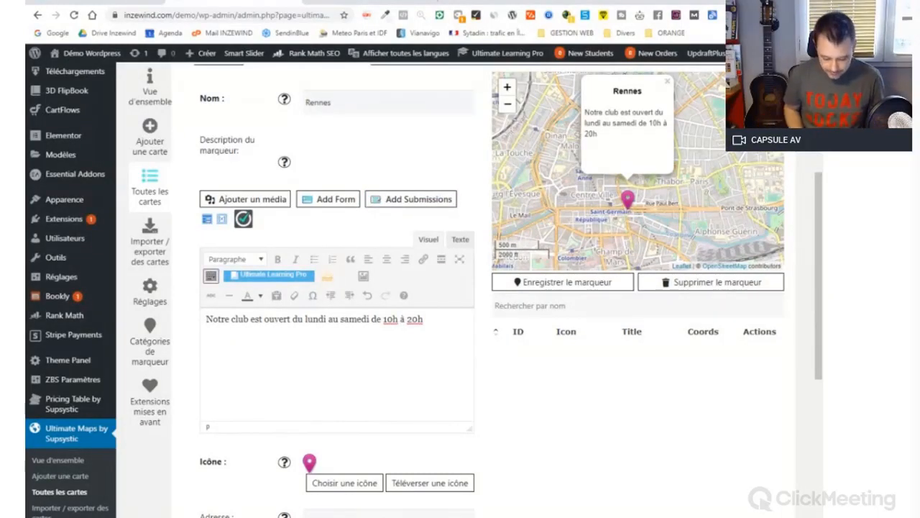
{"action": "type", "text": "Inscrivezv"}
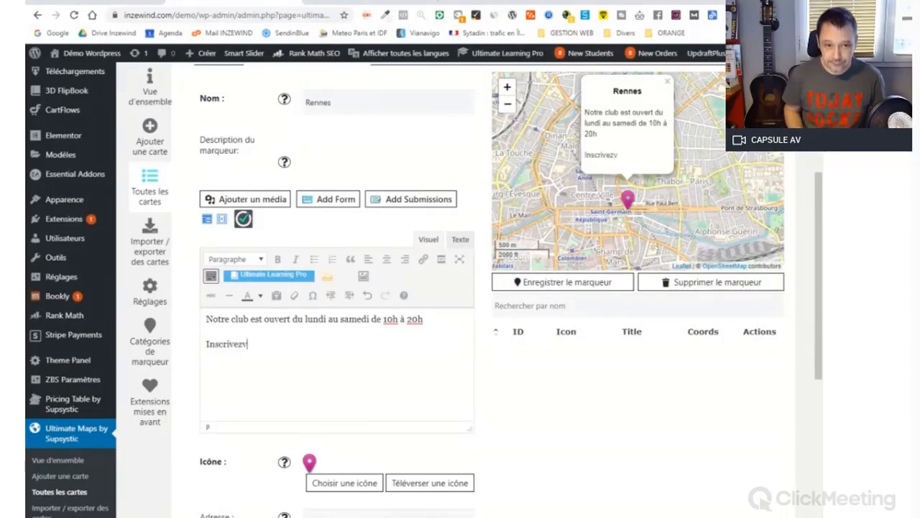
{"action": "type", "text": "ous"}
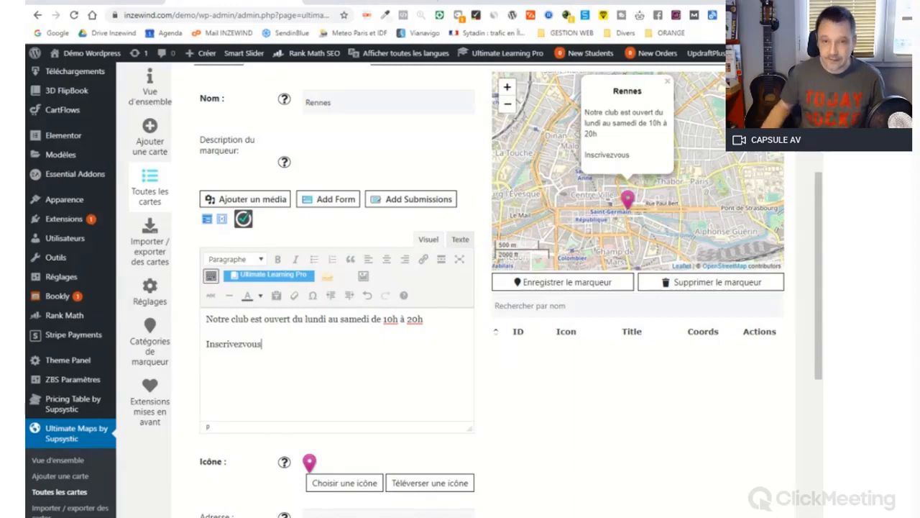
{"action": "key", "text": "Left"}
{"action": "key", "text": "Left"}
{"action": "key", "text": "Left"}
{"action": "key", "text": "Left"}
{"action": "type", "text": "-"}
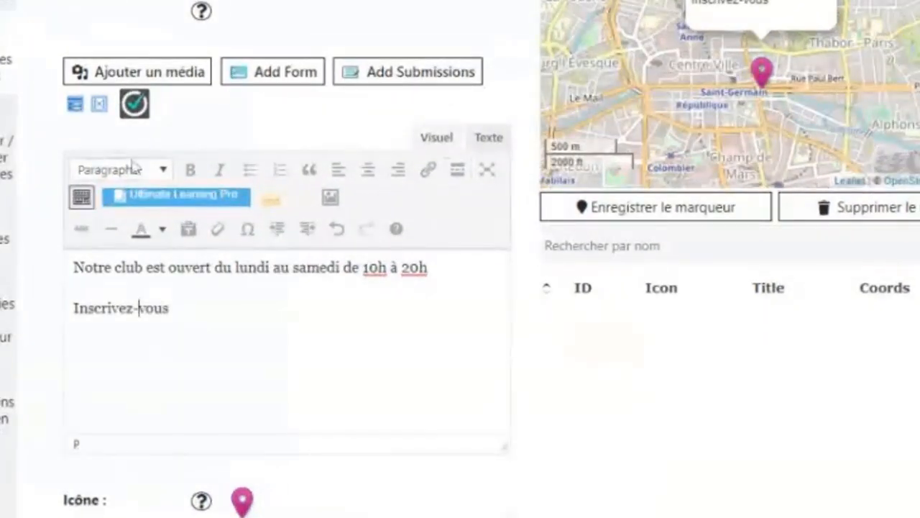
- Make "Inscrivez-vous" bold and centre both lines of the marker description
{"action": "left_click_drag", "start_coordinate": [169, 308], "coordinate": [72, 307]}
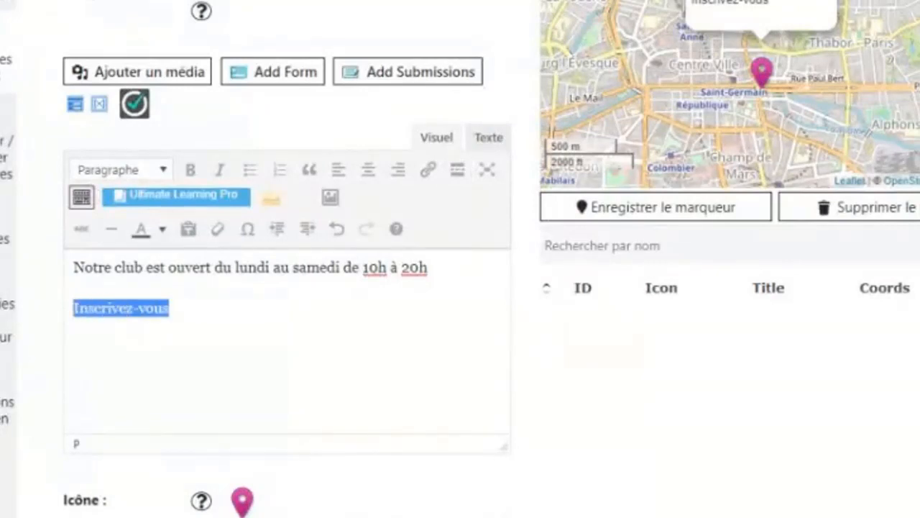
{"action": "left_click", "coordinate": [189, 171]}
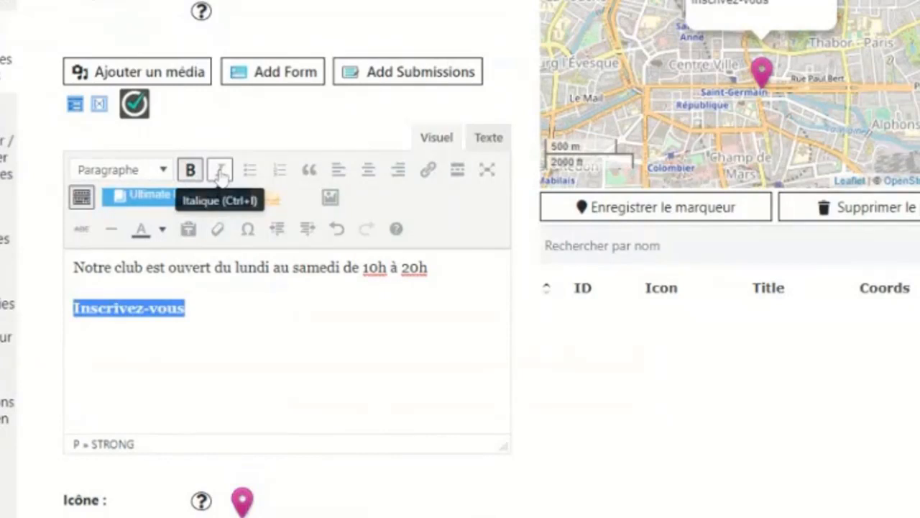
{"action": "key", "text": "ctrl+a"}
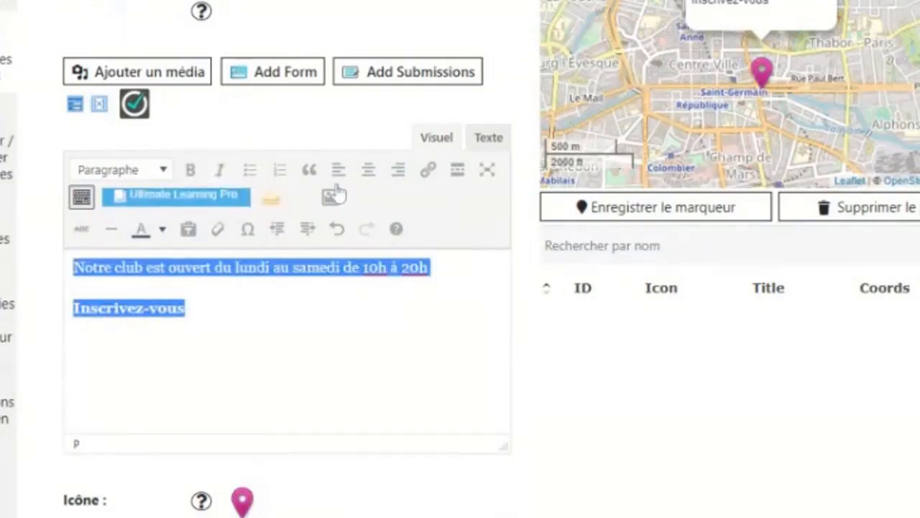
{"action": "left_click", "coordinate": [368, 171]}
{"action": "left_click", "coordinate": [337, 308]}
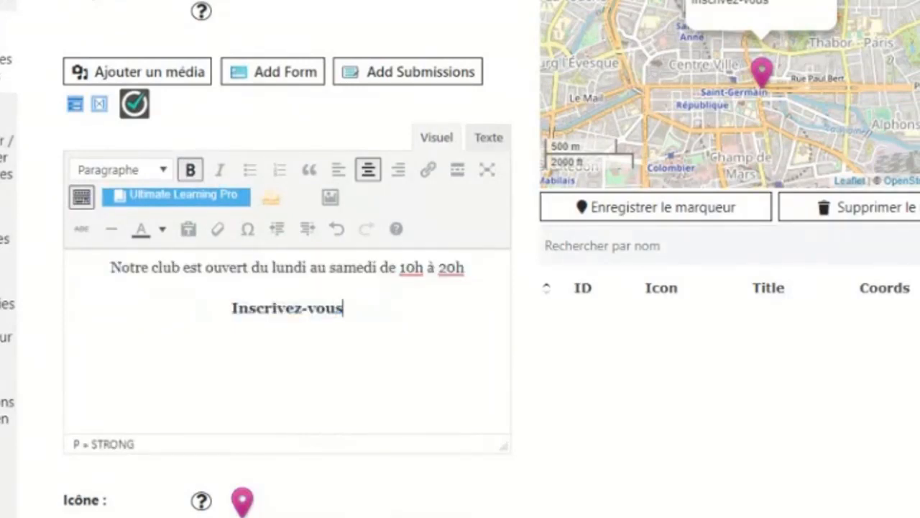
- Link "Inscrivez-vous" to the page RDV WORDPRESS 035, opening in a new tab, and colour the text red
{"action": "left_click_drag", "start_coordinate": [344, 309], "coordinate": [232, 309]}
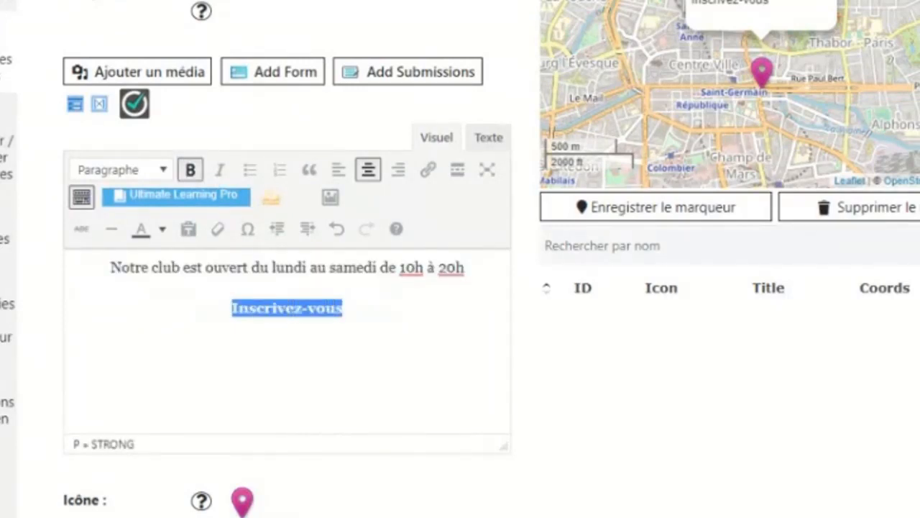
{"action": "left_click", "coordinate": [426, 177]}
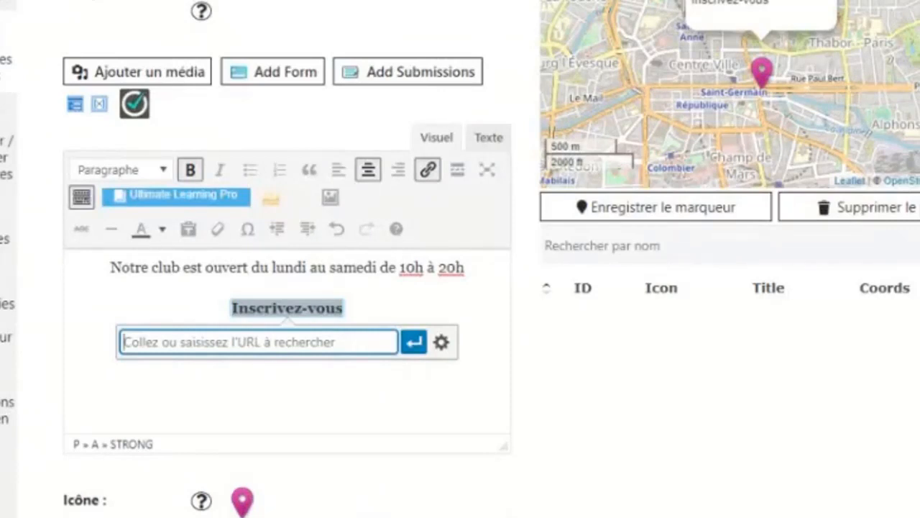
{"action": "type", "text": "rdv"}
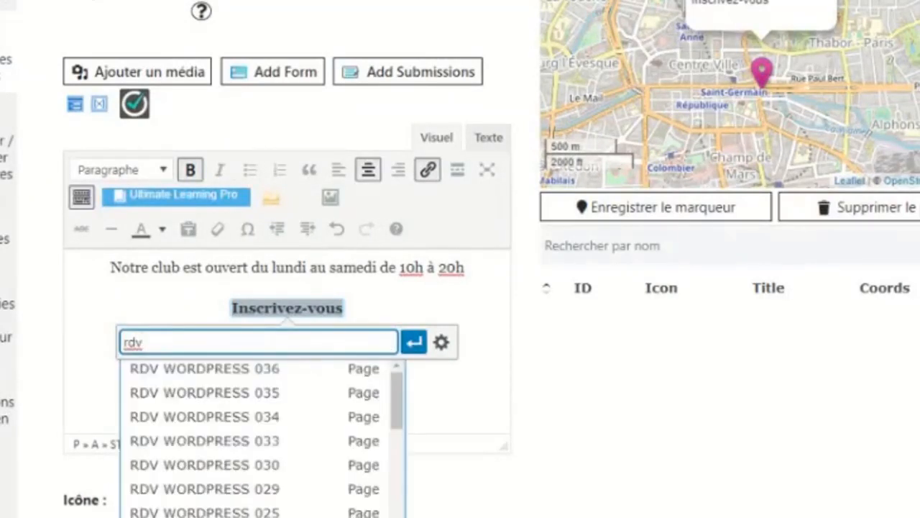
{"action": "left_click", "coordinate": [232, 400]}
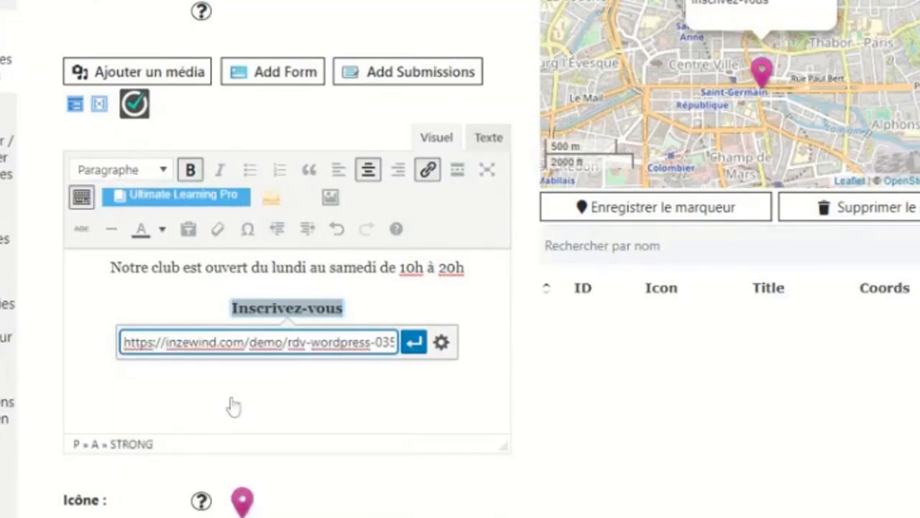
{"action": "left_click", "coordinate": [441, 342]}
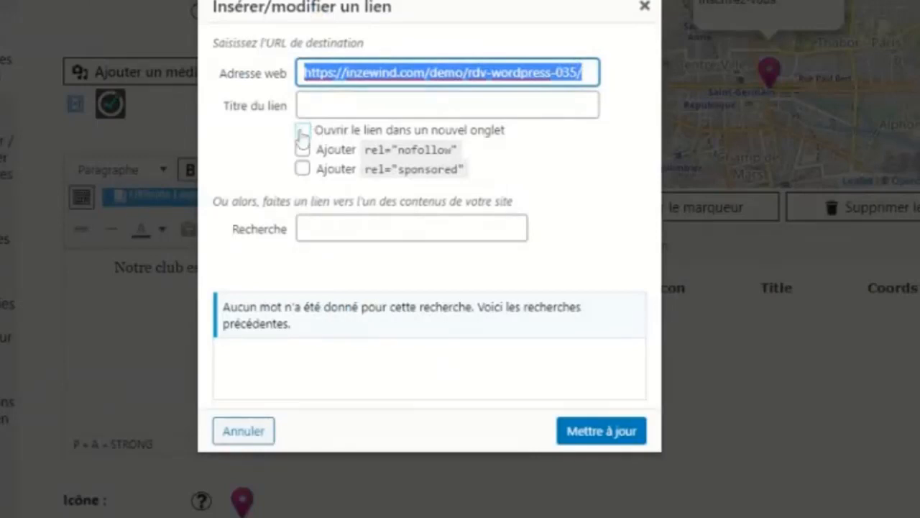
{"action": "left_click", "coordinate": [304, 133]}
{"action": "left_click", "coordinate": [588, 440]}
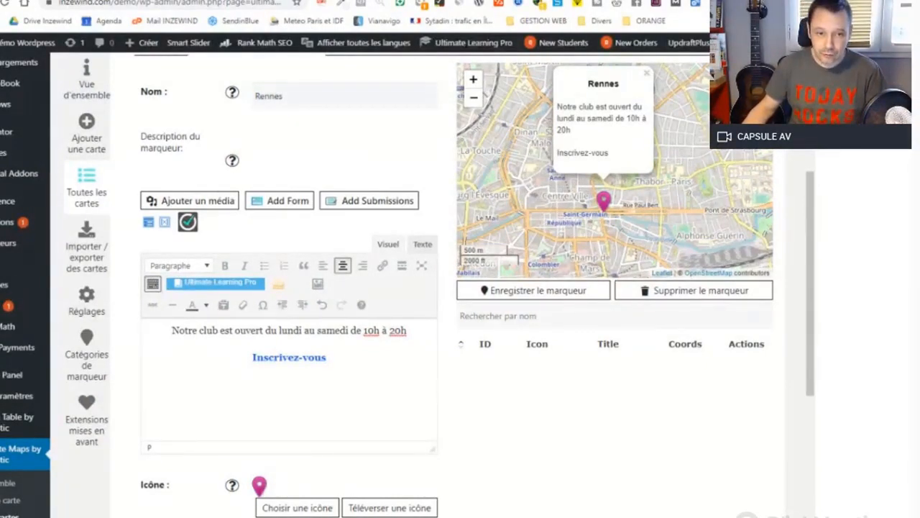
{"action": "left_click_drag", "start_coordinate": [326, 357], "coordinate": [264, 358]}
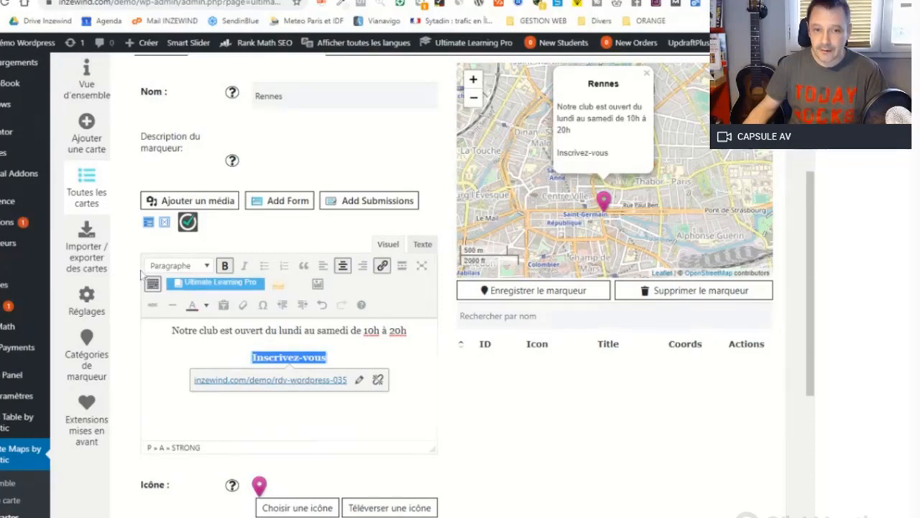
{"action": "left_click", "coordinate": [192, 305]}
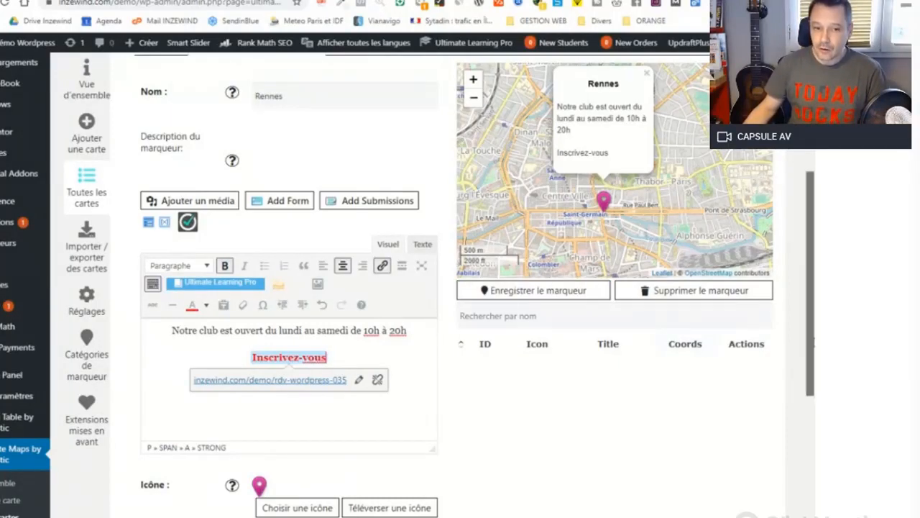
- Assign the Rennes marker to the category Club Yoga
{"action": "scroll", "coordinate": [796, 457], "scroll_direction": "down", "scroll_amount": 4}
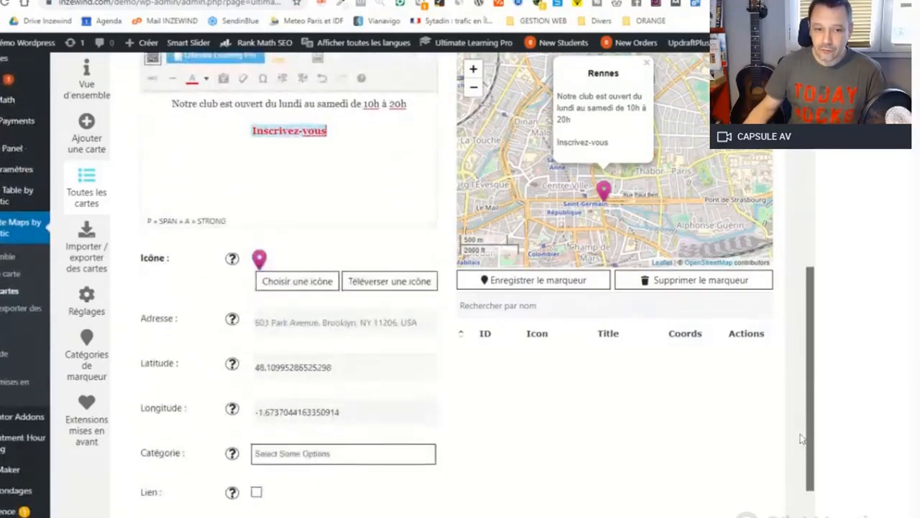
{"action": "scroll", "coordinate": [797, 460], "scroll_direction": "down", "scroll_amount": 1}
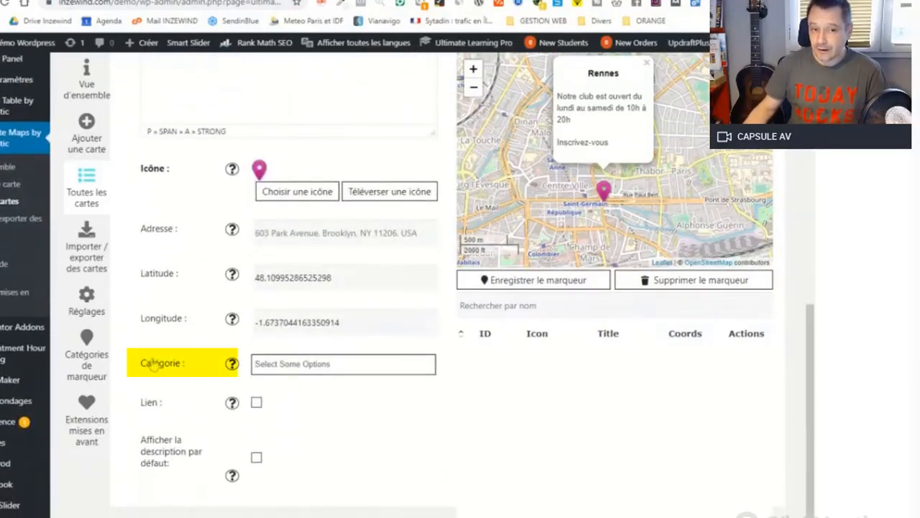
{"action": "left_click", "coordinate": [298, 364]}
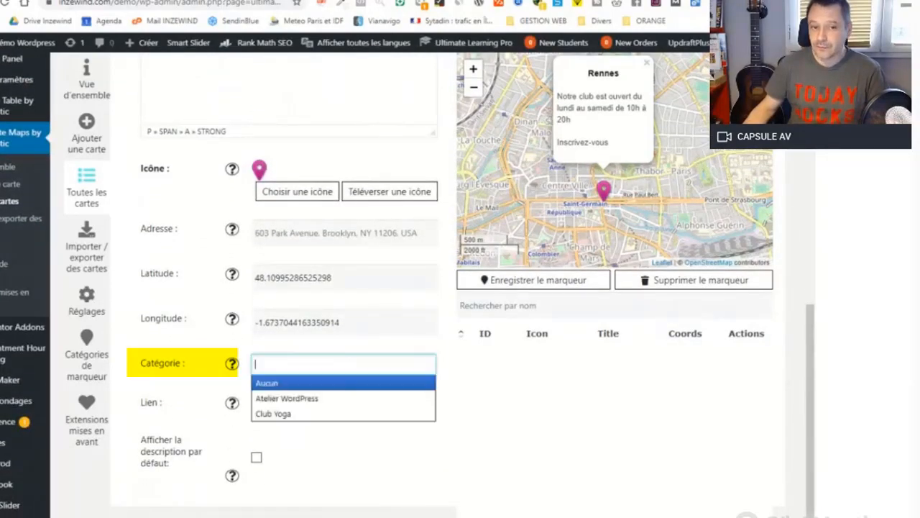
{"action": "left_click", "coordinate": [294, 412]}
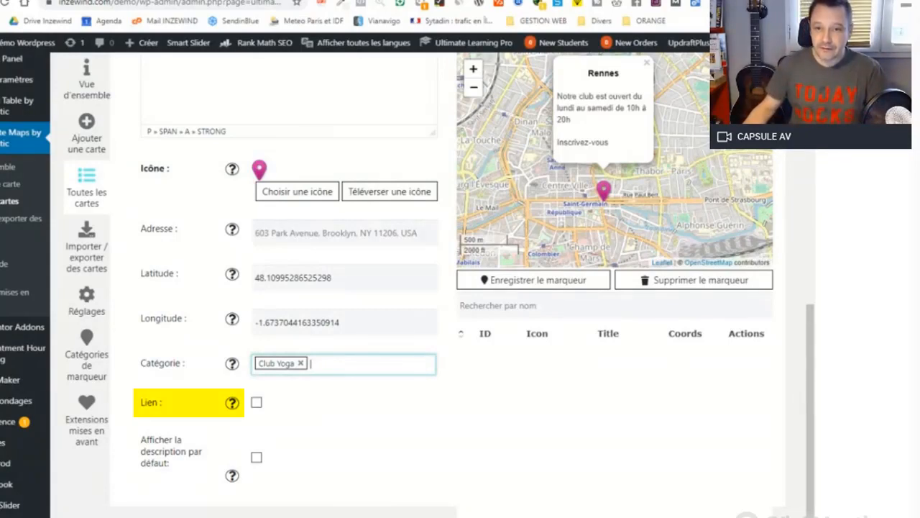
- Enable the marker's own link option and set it to open in a new window, leaving its address empty
{"action": "left_click", "coordinate": [256, 402]}
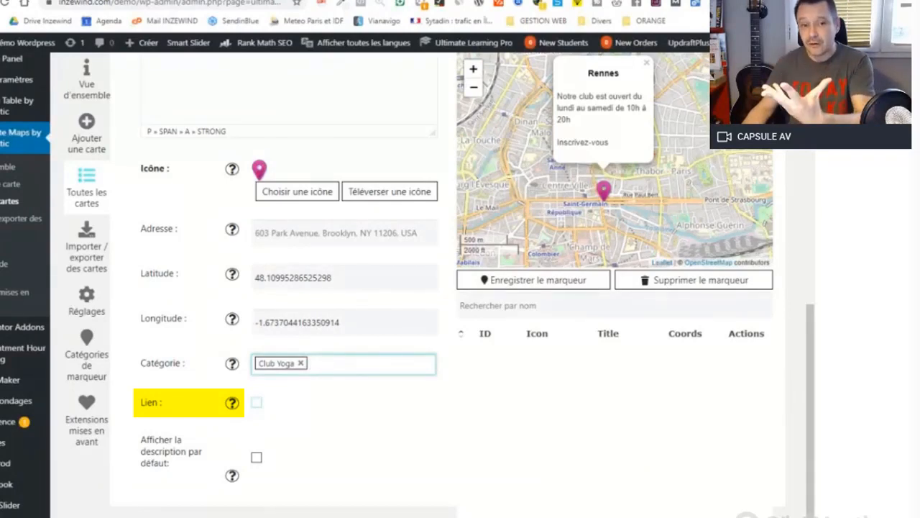
{"action": "left_click", "coordinate": [256, 401]}
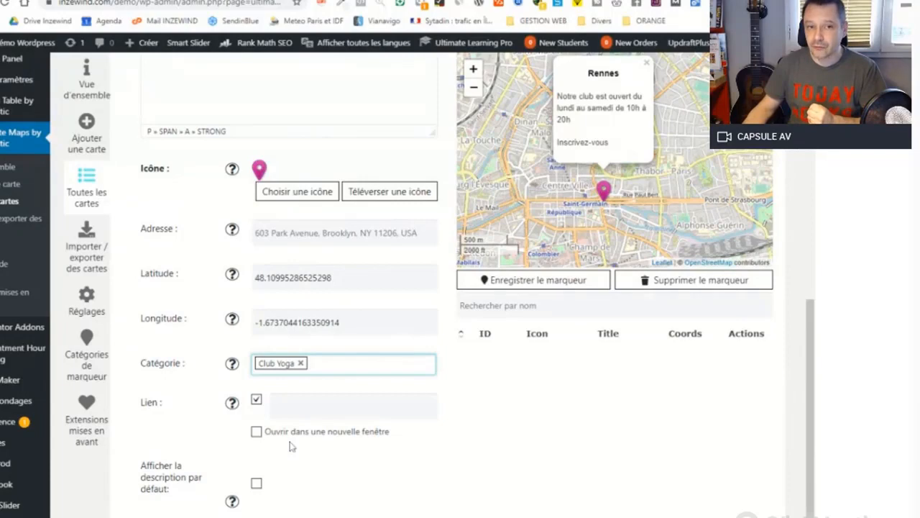
{"action": "scroll", "coordinate": [290, 446], "scroll_direction": "up", "scroll_amount": 1}
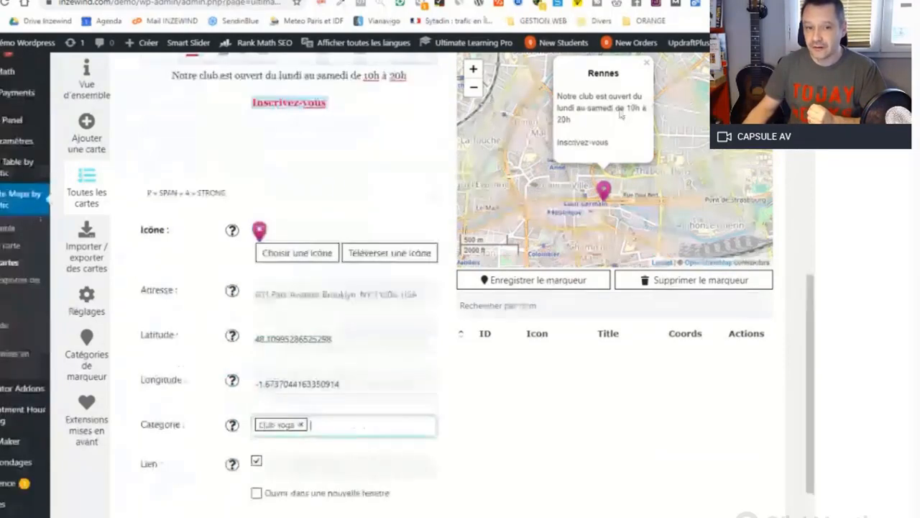
{"action": "scroll", "coordinate": [260, 405], "scroll_direction": "down", "scroll_amount": 1}
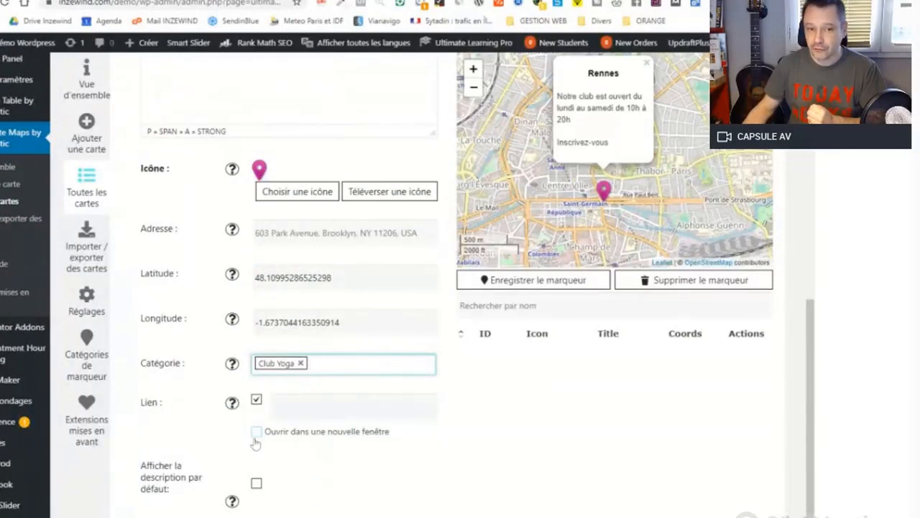
{"action": "left_click", "coordinate": [257, 432]}
{"action": "left_click", "coordinate": [275, 406]}
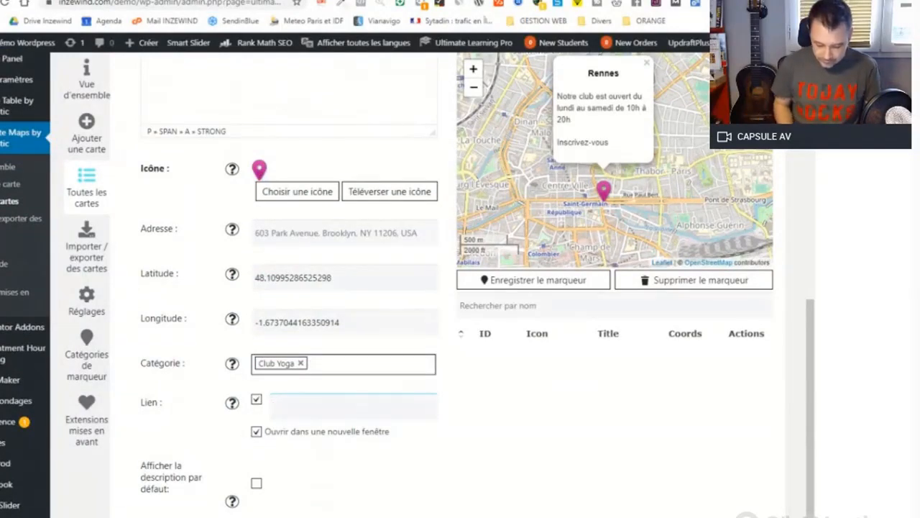
- Review the Rennes marker's settings and save the marker
{"action": "scroll", "coordinate": [431, 287], "scroll_direction": "up", "scroll_amount": 5}
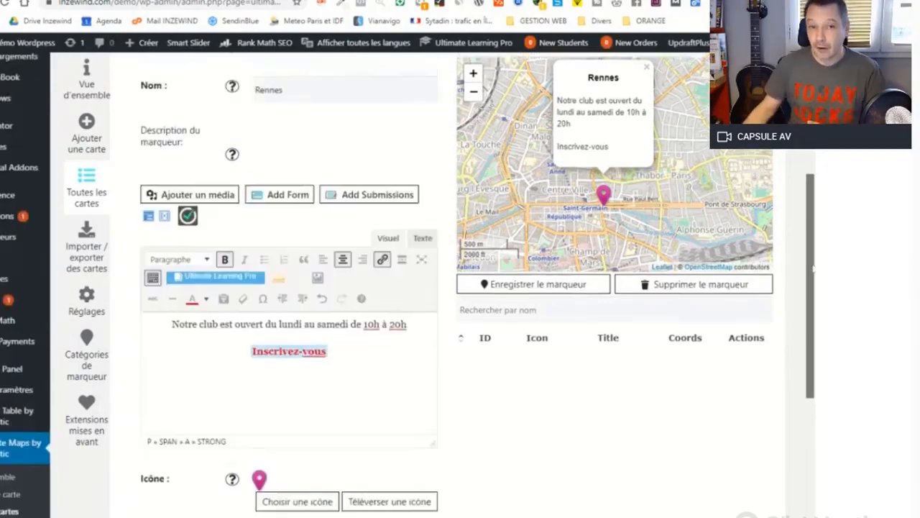
{"action": "scroll", "coordinate": [510, 435], "scroll_direction": "down", "scroll_amount": 1}
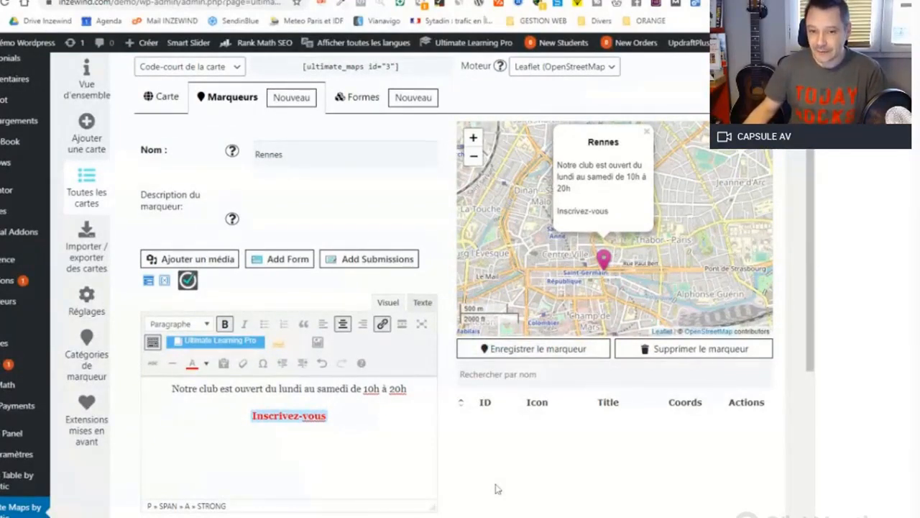
{"action": "scroll", "coordinate": [813, 298], "scroll_direction": "down", "scroll_amount": 5}
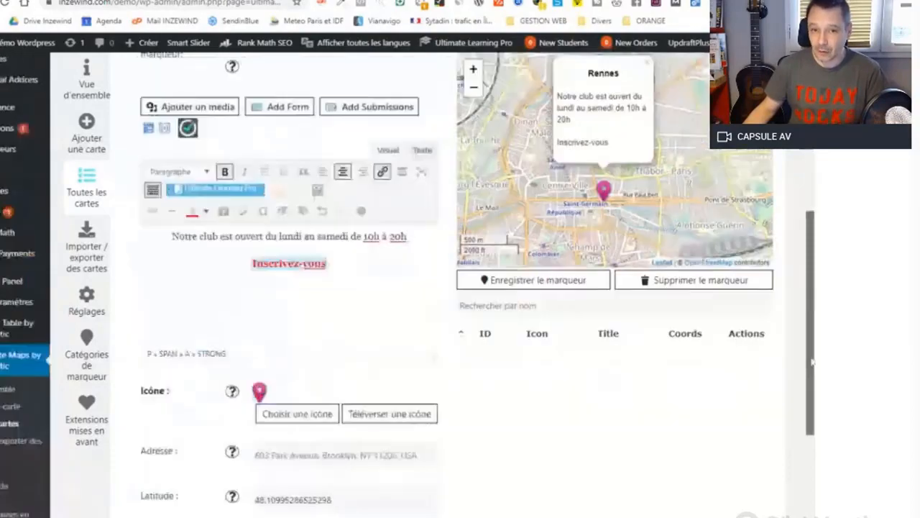
{"action": "scroll", "coordinate": [790, 322], "scroll_direction": "up", "scroll_amount": 4}
{"action": "scroll", "coordinate": [789, 322], "scroll_direction": "up", "scroll_amount": 3}
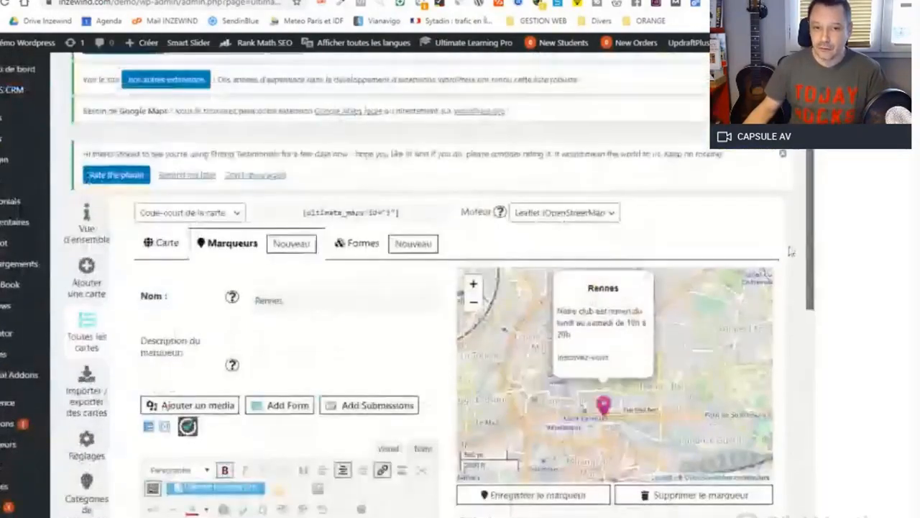
{"action": "scroll", "coordinate": [663, 267], "scroll_direction": "down", "scroll_amount": 1}
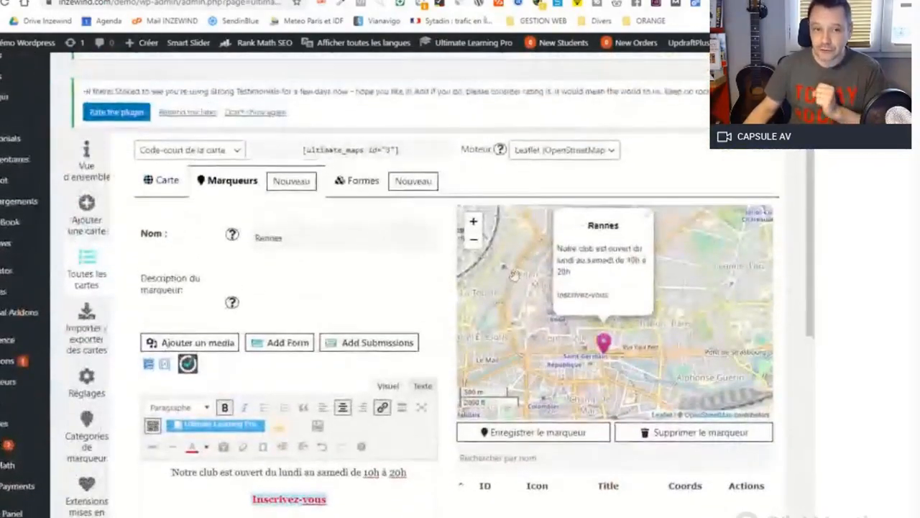
{"action": "mouse_move", "coordinate": [491, 162]}
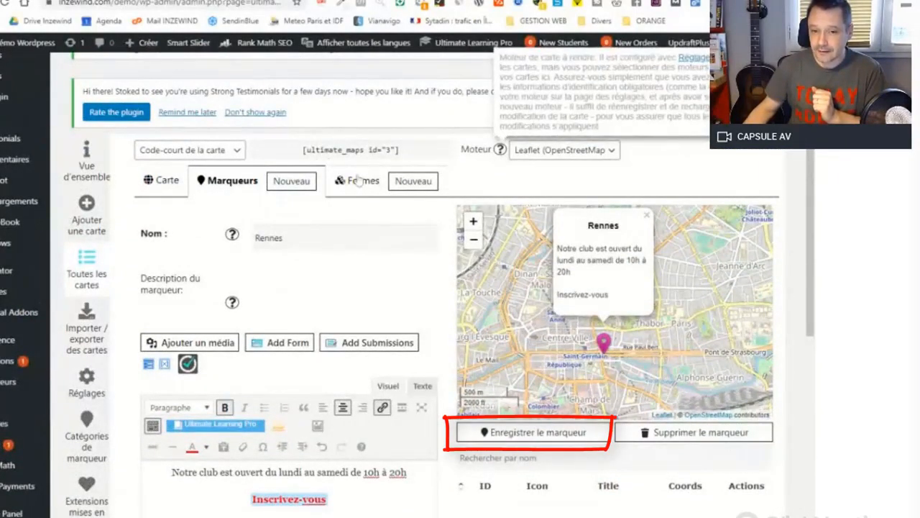
{"action": "left_click", "coordinate": [538, 432]}
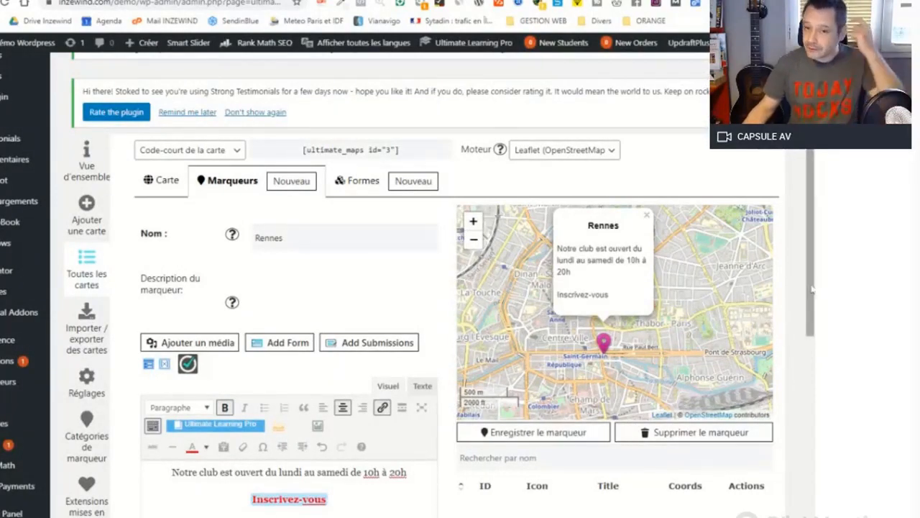
- Open the map's general settings and examine where the Rennes marker sits on the preview map at several zoom levels
{"action": "scroll", "coordinate": [809, 290], "scroll_direction": "down", "scroll_amount": 1}
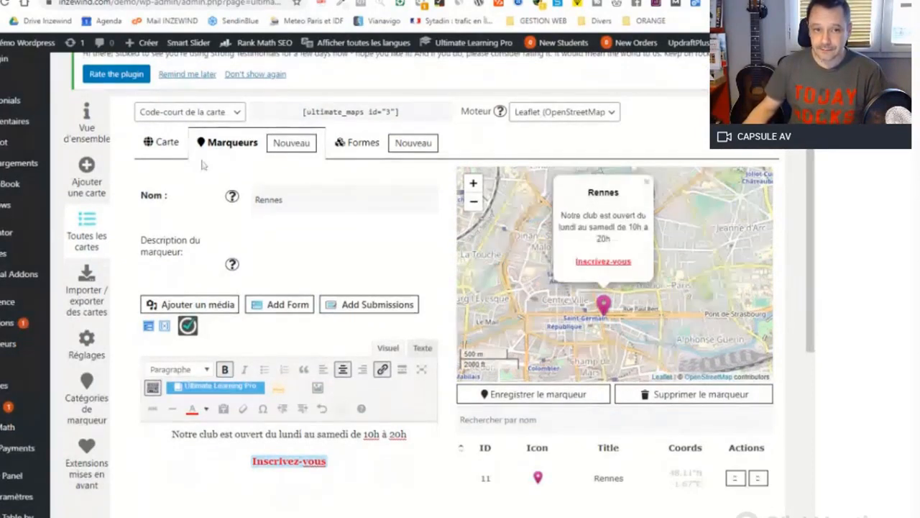
{"action": "left_click", "coordinate": [163, 143]}
{"action": "scroll", "coordinate": [553, 327], "scroll_direction": "down", "scroll_amount": 2}
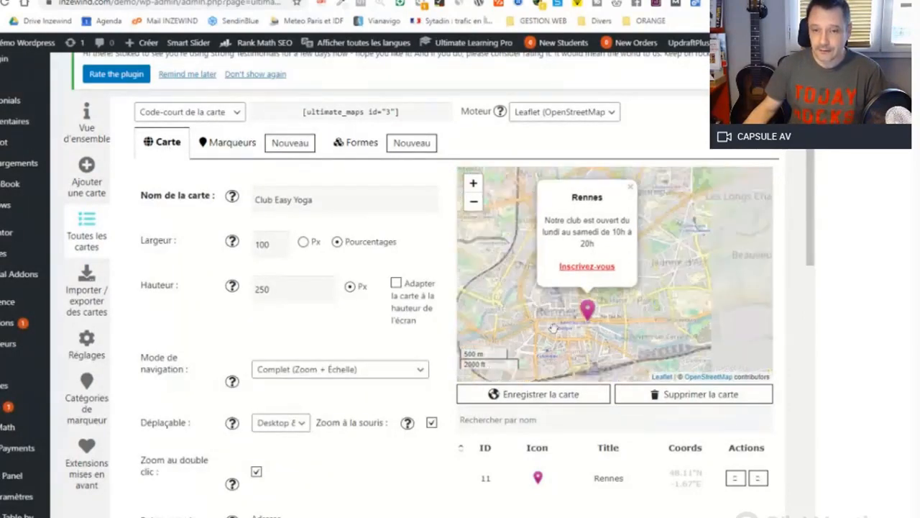
{"action": "scroll", "coordinate": [541, 320], "scroll_direction": "down", "scroll_amount": 4}
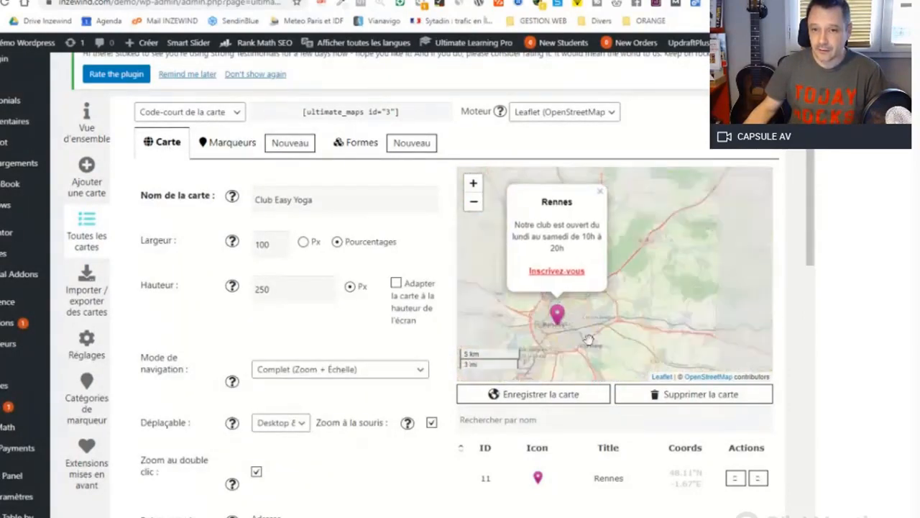
{"action": "scroll", "coordinate": [665, 323], "scroll_direction": "down", "scroll_amount": 3}
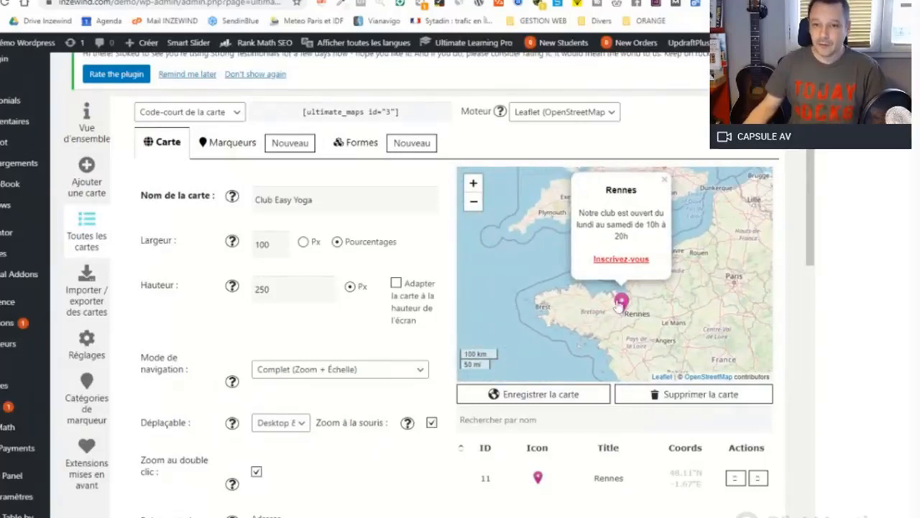
{"action": "scroll", "coordinate": [611, 334], "scroll_direction": "up", "scroll_amount": 1}
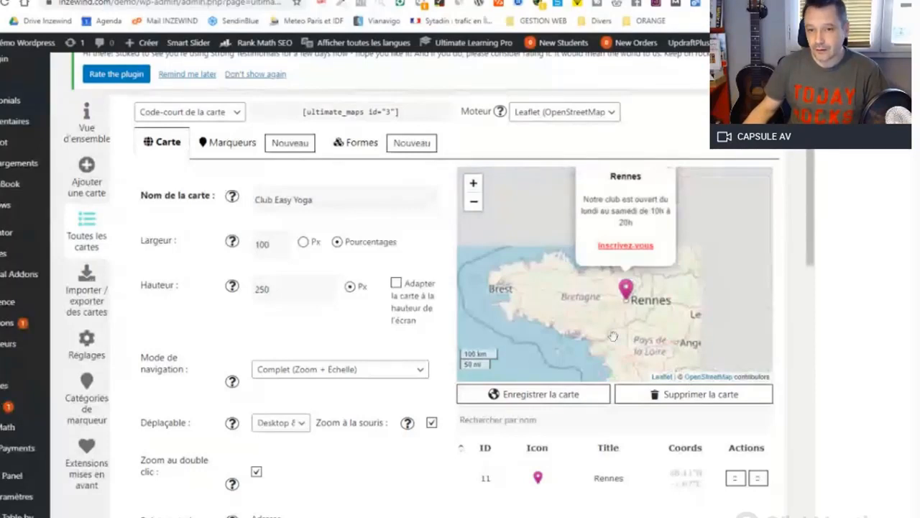
{"action": "scroll", "coordinate": [612, 335], "scroll_direction": "up", "scroll_amount": 3}
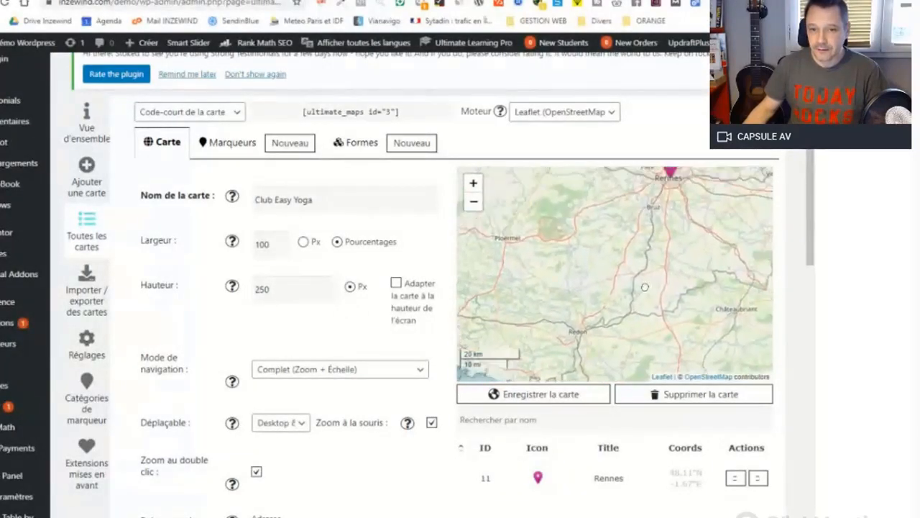
{"action": "left_click_drag", "start_coordinate": [591, 203], "coordinate": [601, 276]}
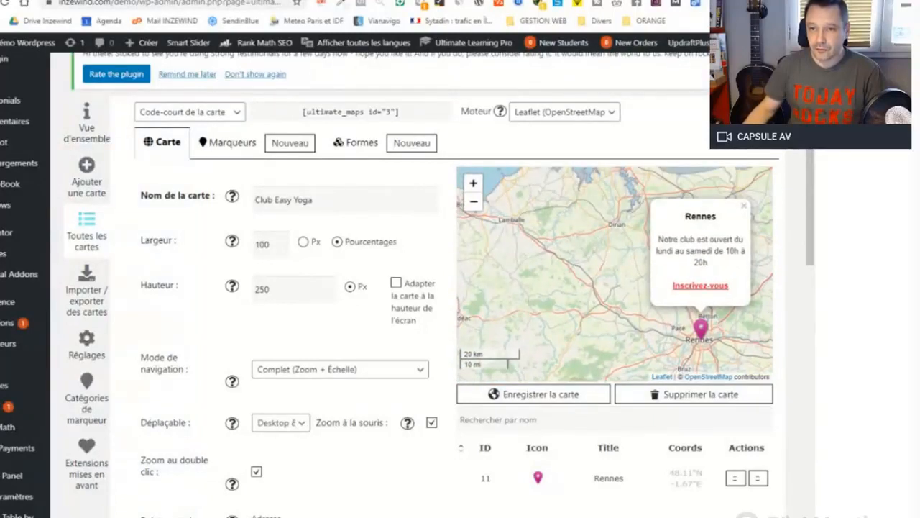
- Test the Rennes marker's popup on the preview map by closing it, reopening it from the marker and dismissing it again
{"action": "left_click", "coordinate": [744, 207]}
{"action": "scroll", "coordinate": [643, 258], "scroll_direction": "up", "scroll_amount": 1}
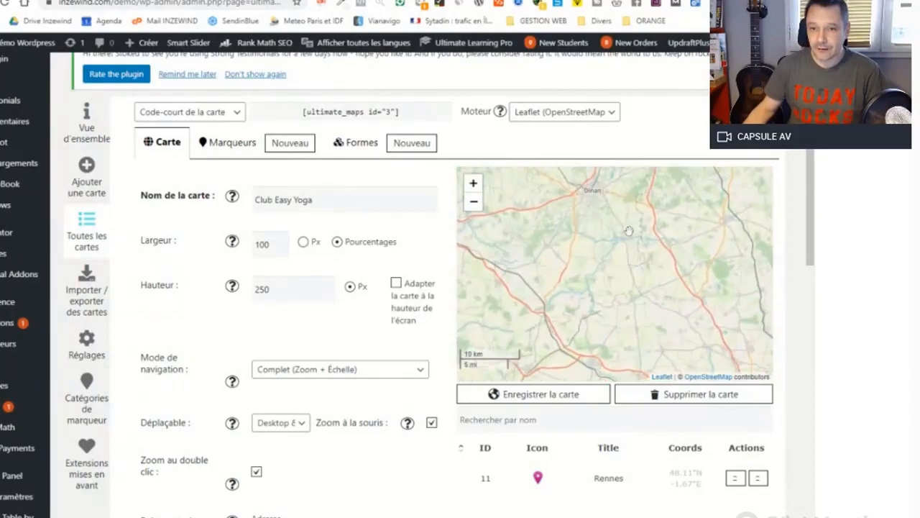
{"action": "left_click_drag", "start_coordinate": [626, 231], "coordinate": [617, 252]}
{"action": "scroll", "coordinate": [639, 279], "scroll_direction": "down", "scroll_amount": 2}
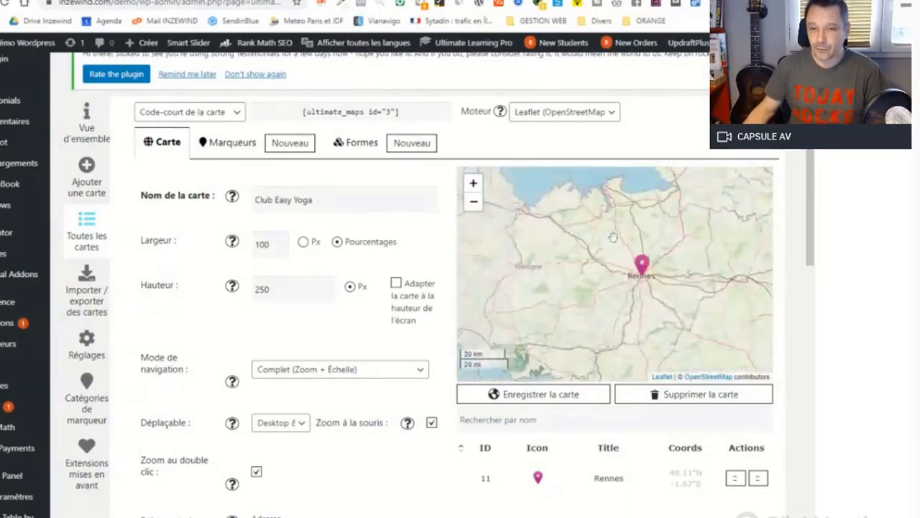
{"action": "left_click", "coordinate": [640, 272]}
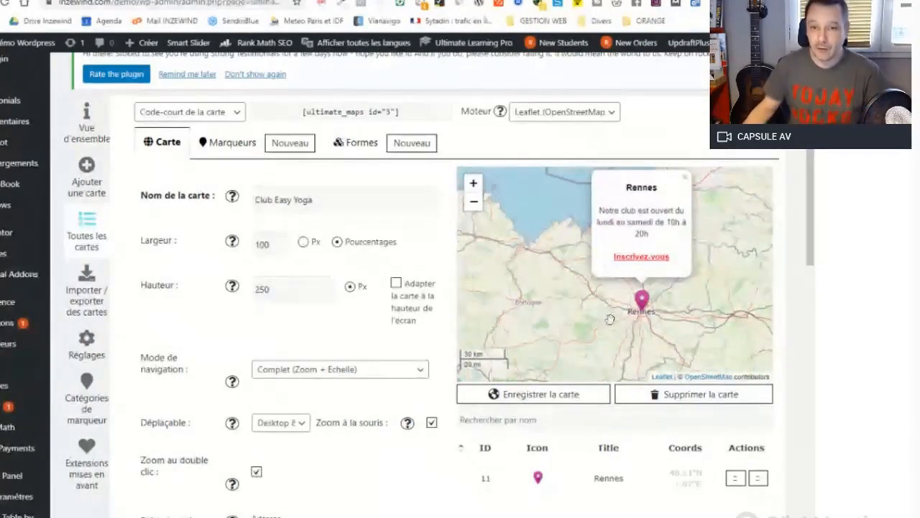
{"action": "left_click", "coordinate": [566, 314]}
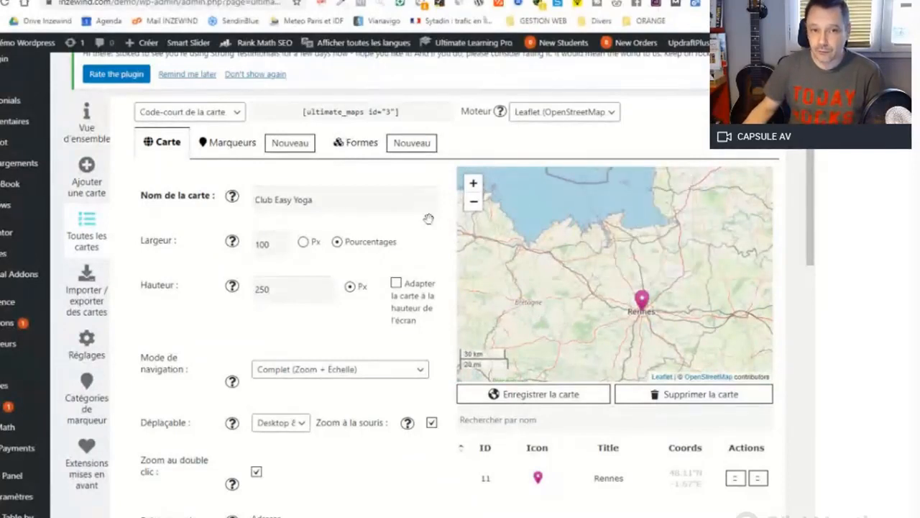
- Copy the Rennes marker's description, create a new marker named Dinan and paste the text as its description
{"action": "left_click", "coordinate": [224, 144]}
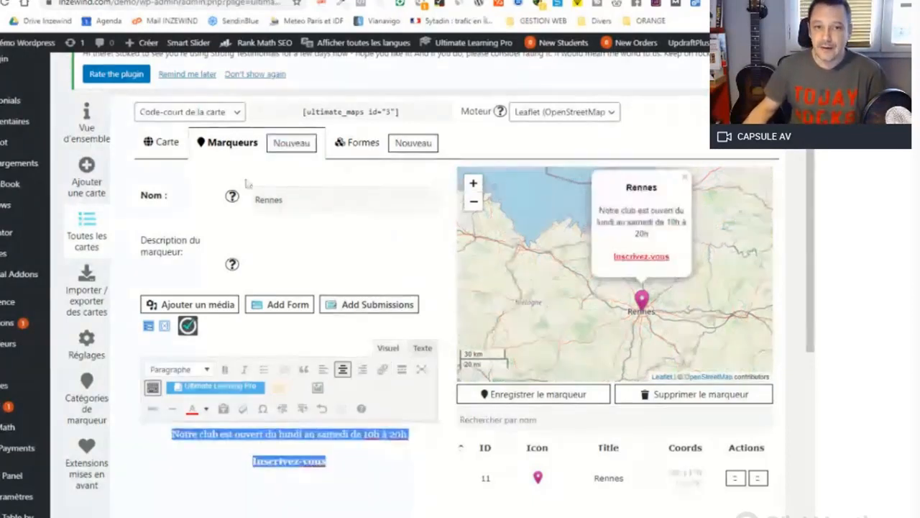
{"action": "left_click", "coordinate": [277, 144]}
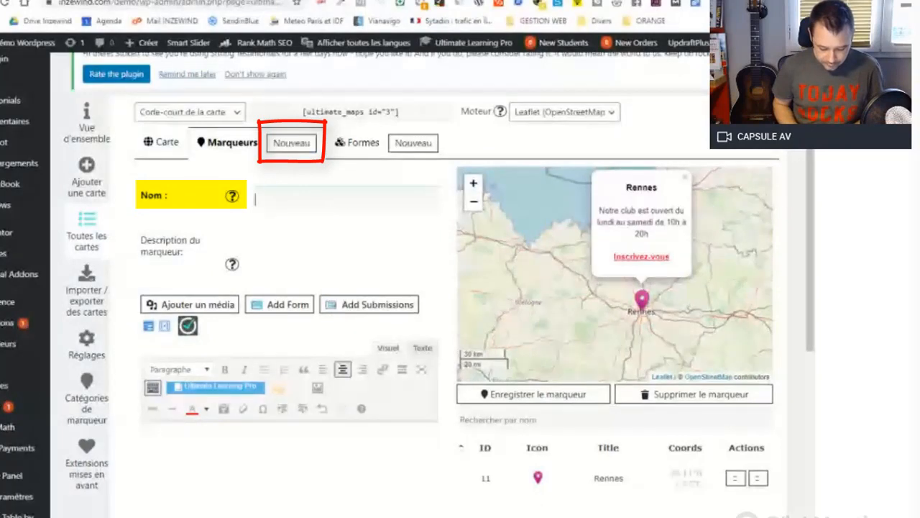
{"action": "type", "text": "Dinan"}
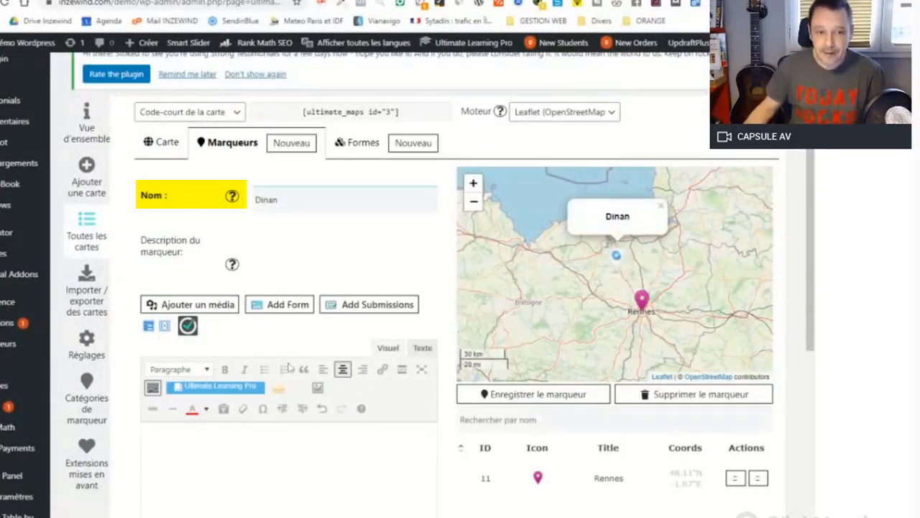
{"action": "left_click", "coordinate": [288, 449]}
{"action": "type", "text": "Notre club est ouvert du lundi au samedi de 10h à 20h Inscrivez-vous"}
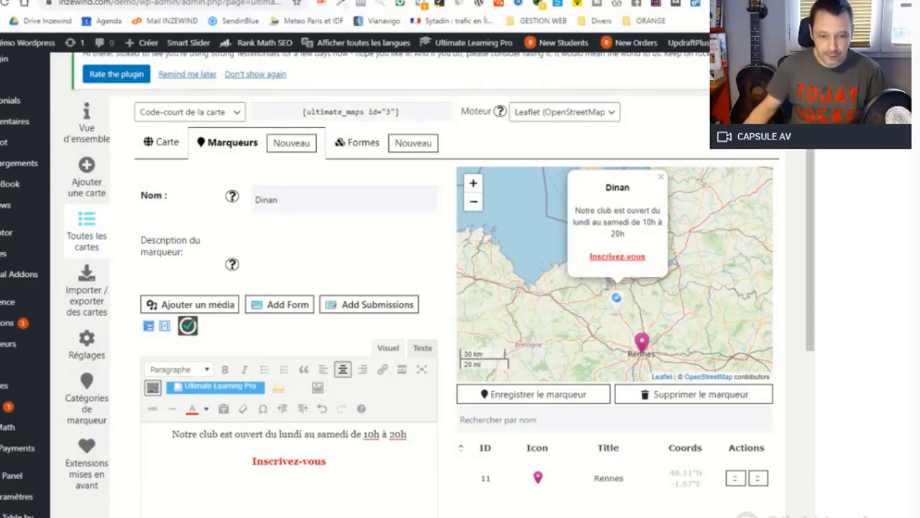
- Change the Dinan description's opening times to "du lundi au vendredi de 11h à 21h" and check the link on "Inscrivez-vous"
{"action": "double_click", "coordinate": [331, 434]}
{"action": "type", "text": "vendredi"}
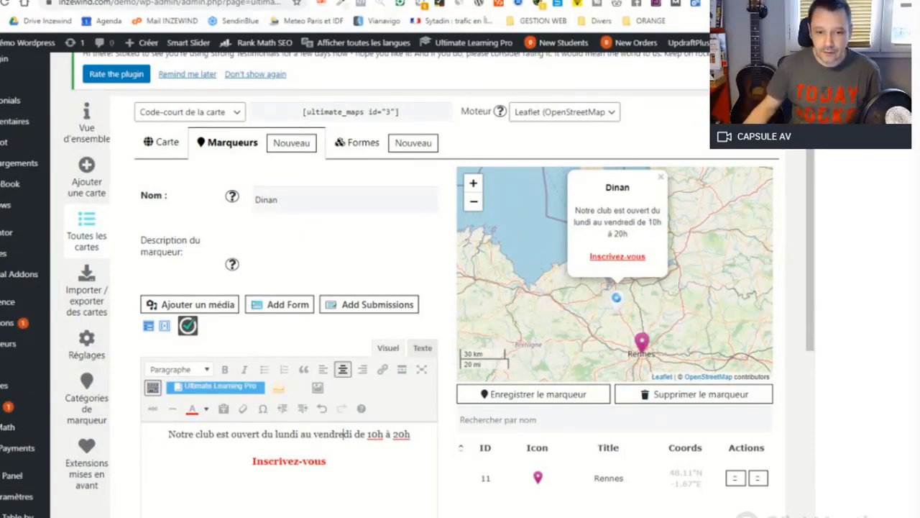
{"action": "key", "text": "BackSpace"}
{"action": "type", "text": "1h à "}
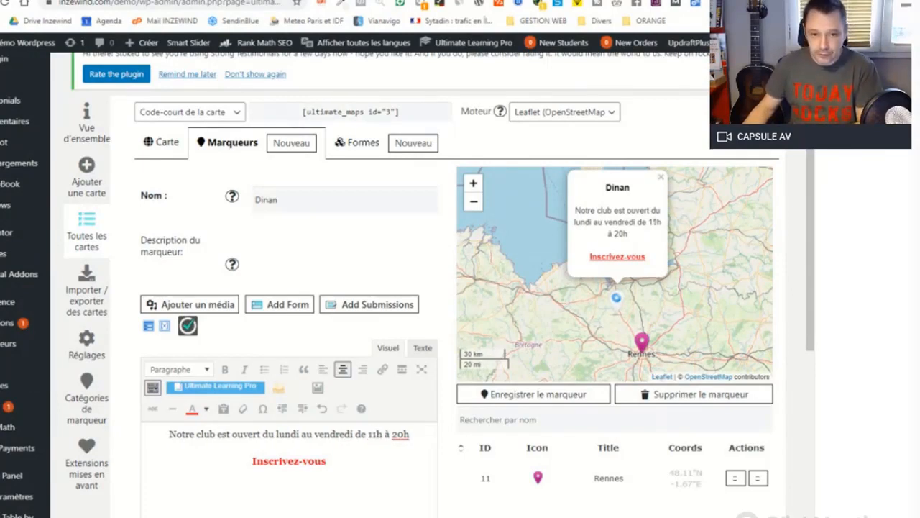
{"action": "type", "text": "21h"}
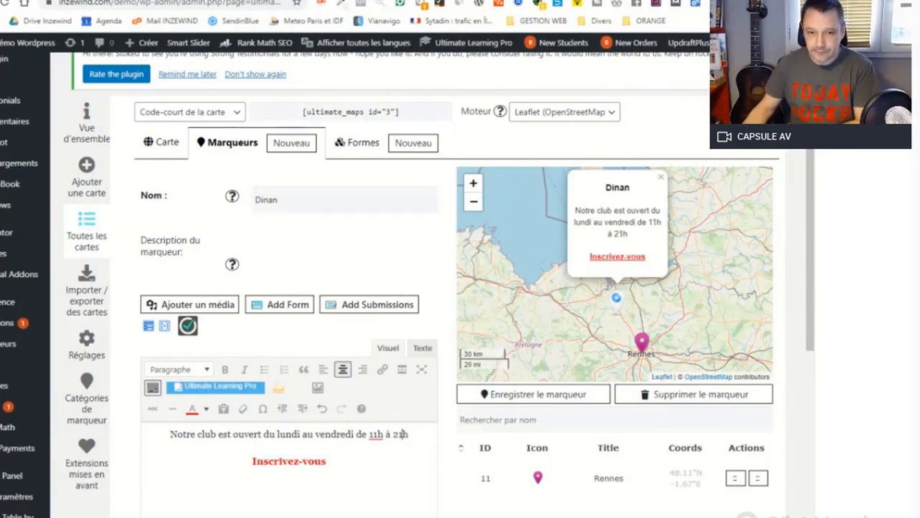
{"action": "left_click", "coordinate": [301, 461]}
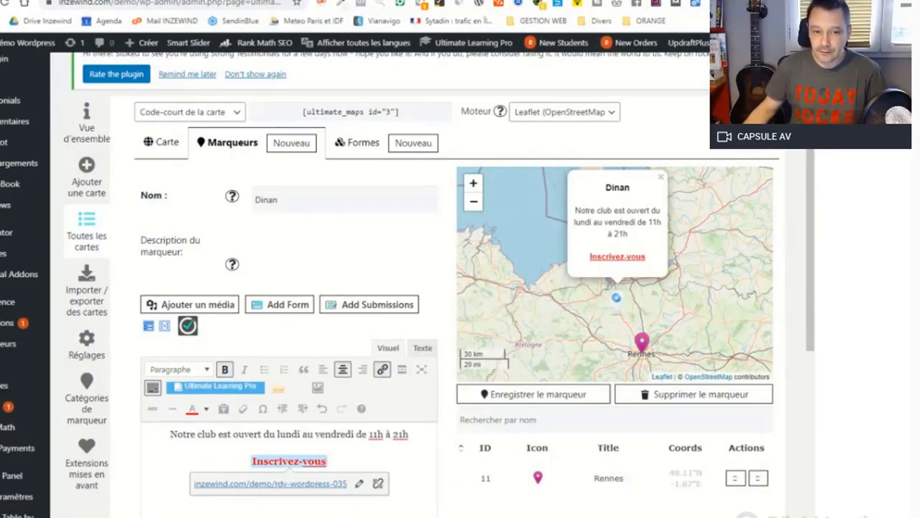
- Look through the ready-made icons offered for the Dinan marker and close the icon library without choosing one
{"action": "scroll", "coordinate": [381, 370], "scroll_direction": "down", "scroll_amount": 3}
{"action": "scroll", "coordinate": [295, 369], "scroll_direction": "down", "scroll_amount": 1}
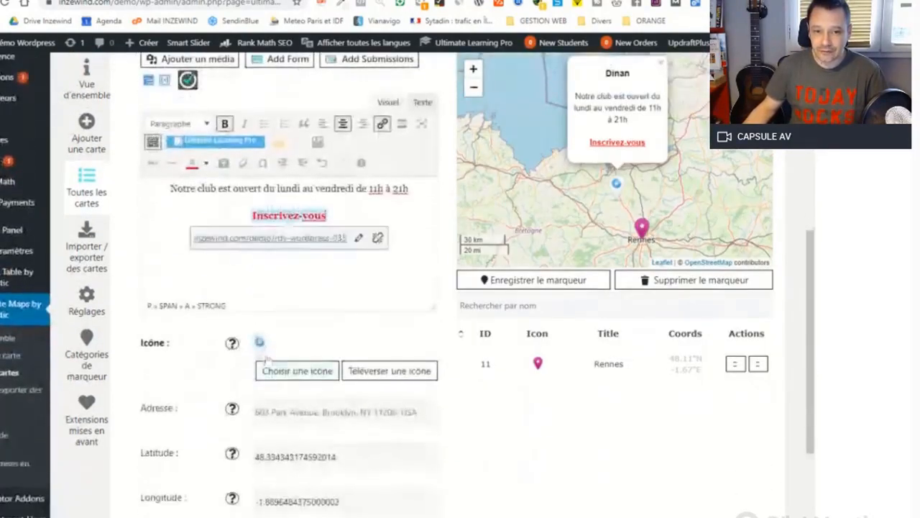
{"action": "left_click", "coordinate": [296, 370]}
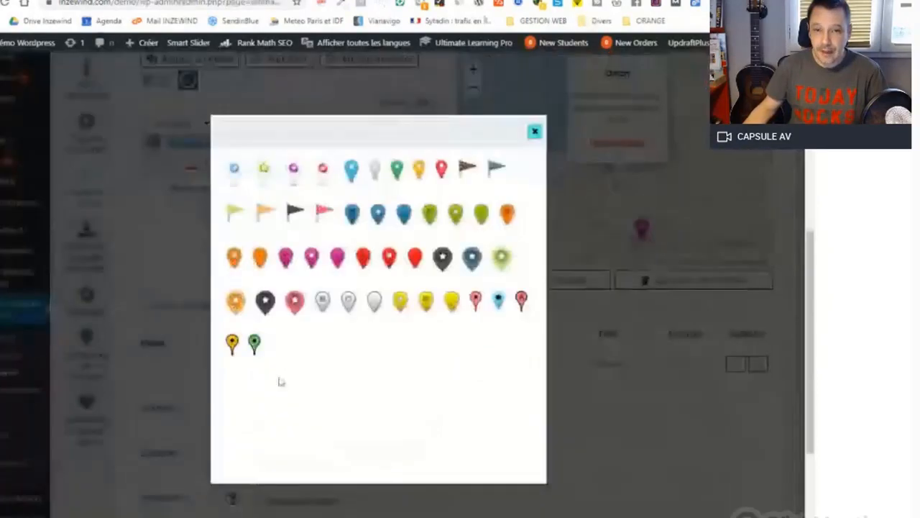
{"action": "left_click", "coordinate": [535, 131]}
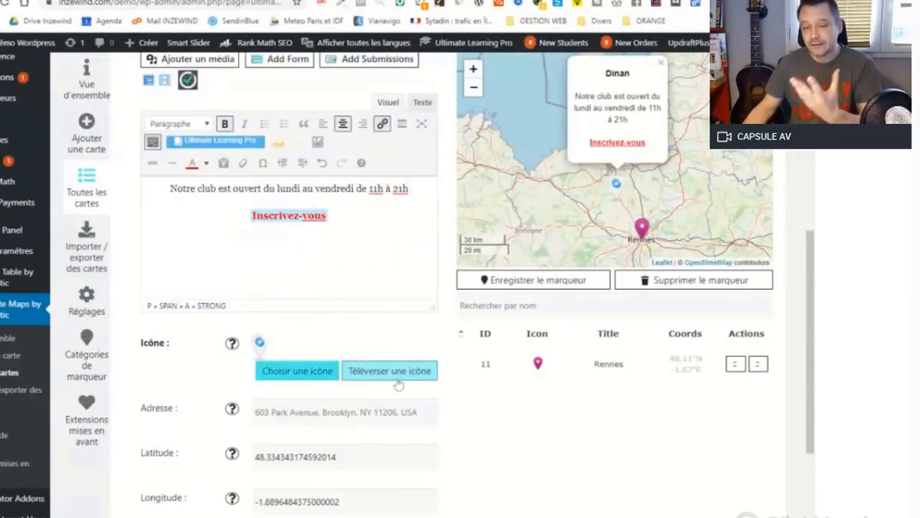
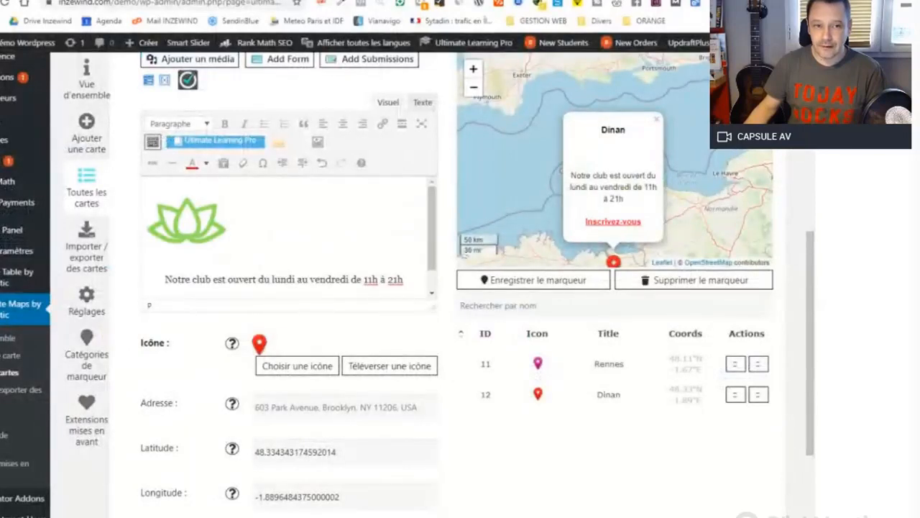
- Resize the lotus image in the Dinan marker's description to a custom size of 50 px
{"action": "left_click", "coordinate": [187, 219]}
{"action": "left_click", "coordinate": [242, 195]}
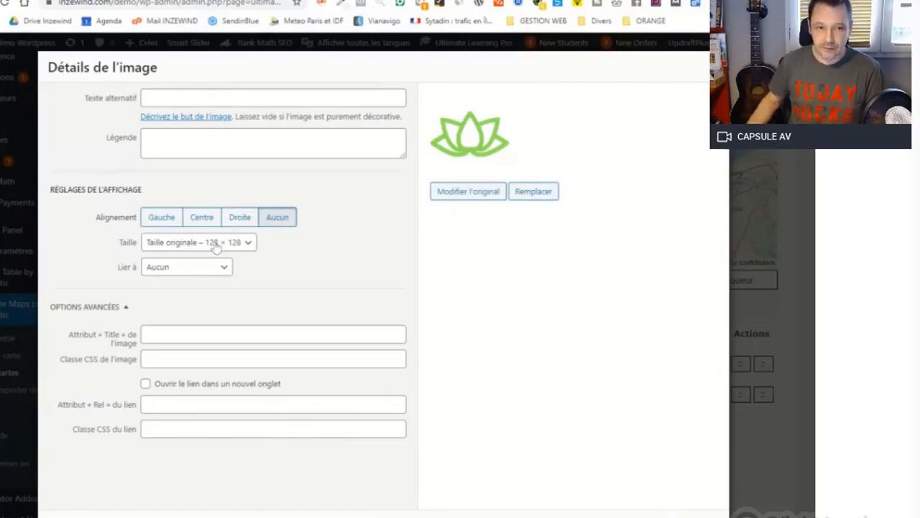
{"action": "type", "text": "5"}
{"action": "type", "text": "0"}
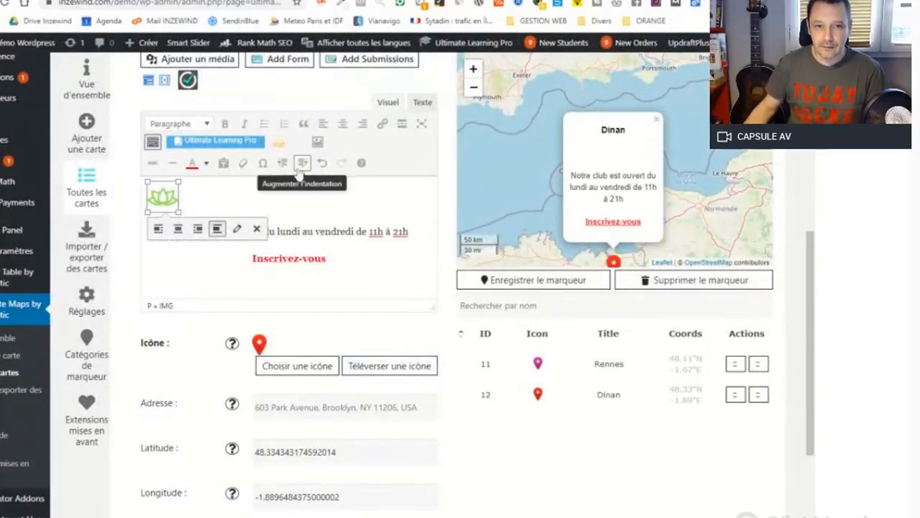
- Centre the lotus image above the Dinan description text and save the marker
{"action": "left_click", "coordinate": [343, 123]}
{"action": "left_click", "coordinate": [327, 258]}
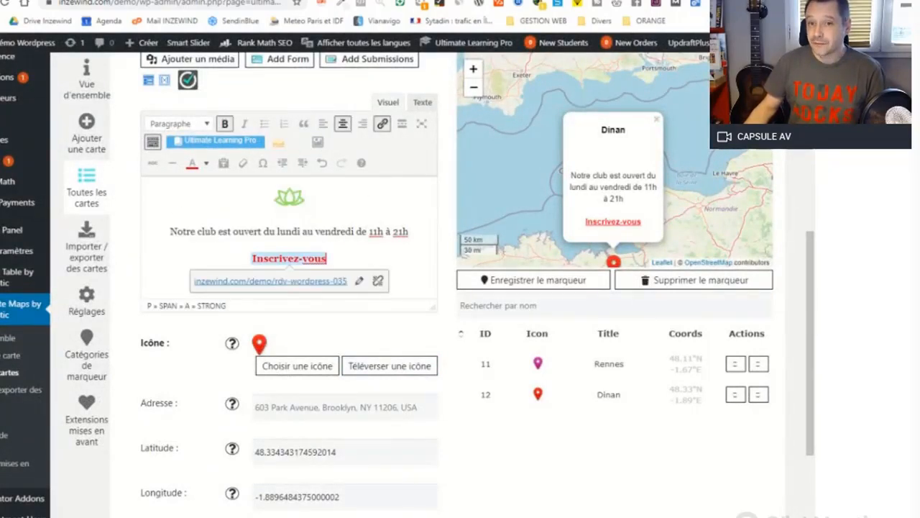
{"action": "left_click", "coordinate": [385, 231]}
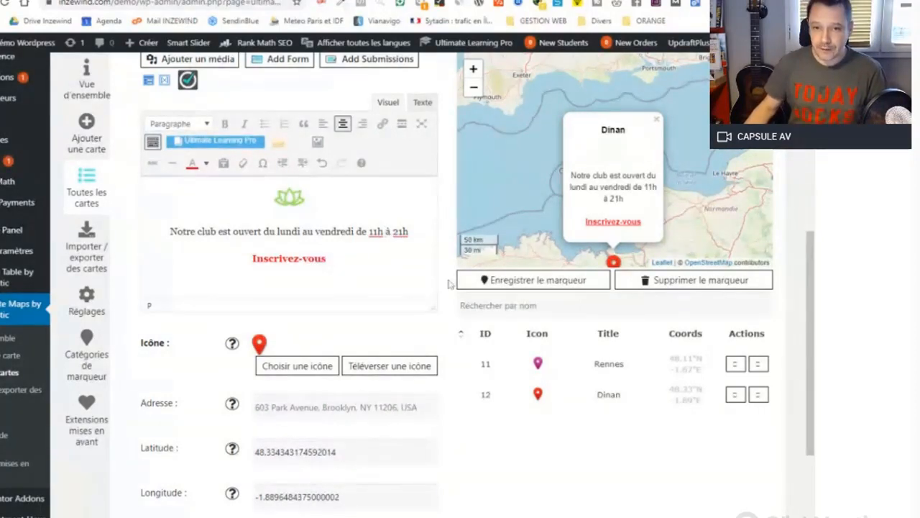
{"action": "left_click", "coordinate": [528, 283]}
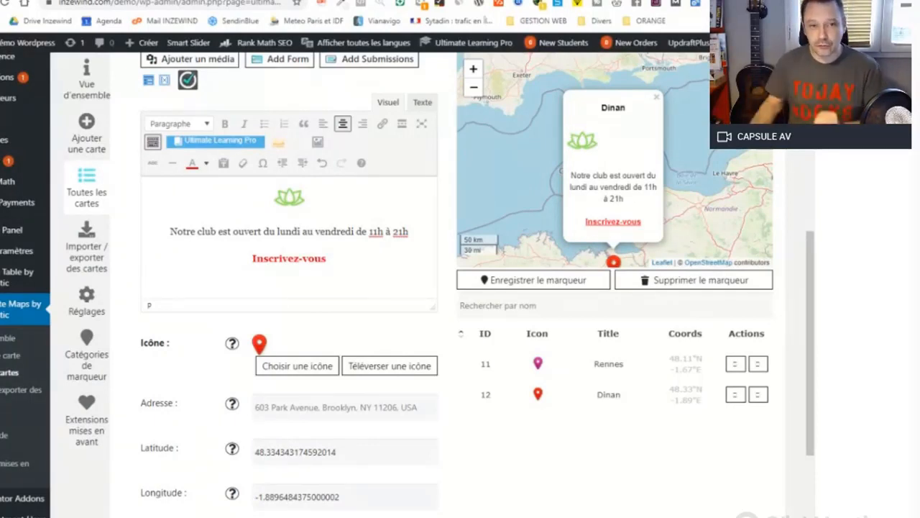
- Copy the opening-hours line and the "Inscrivez-vous" link from the Dinan marker's description
{"action": "left_click_drag", "start_coordinate": [810, 258], "coordinate": [811, 136]}
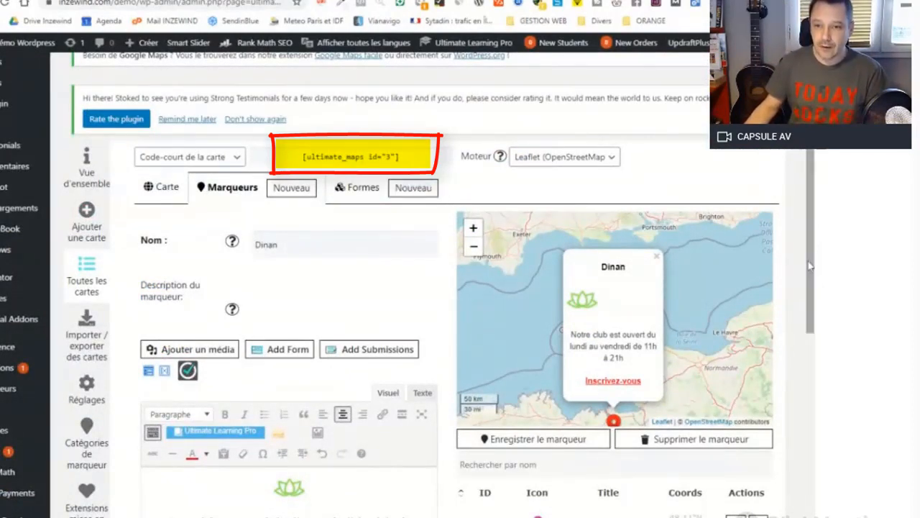
{"action": "scroll", "coordinate": [811, 264], "scroll_direction": "down", "scroll_amount": 2}
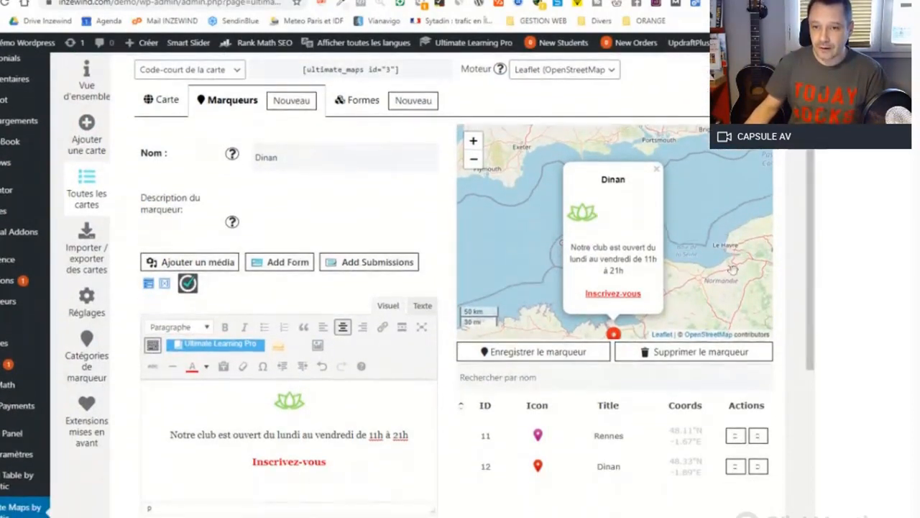
{"action": "scroll", "coordinate": [717, 255], "scroll_direction": "down", "scroll_amount": 1}
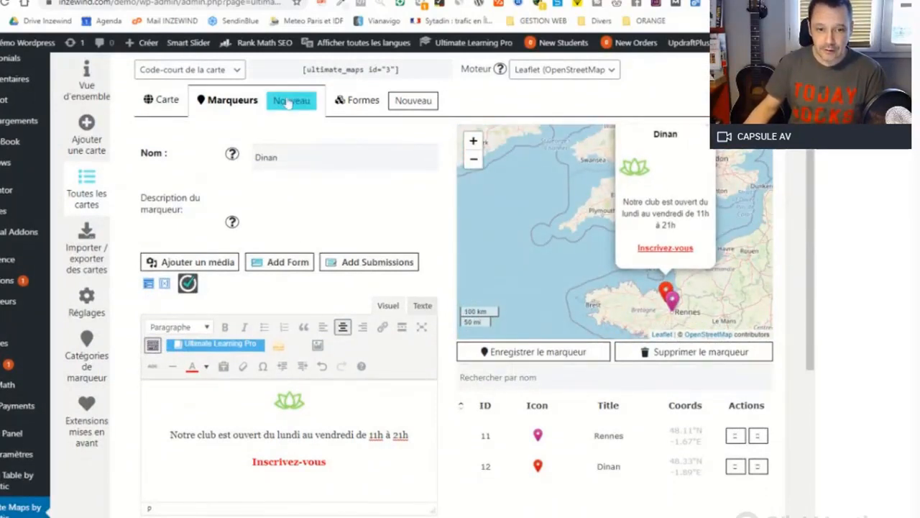
{"action": "left_click_drag", "start_coordinate": [326, 462], "coordinate": [170, 434]}
{"action": "key", "text": "ctrl+c"}
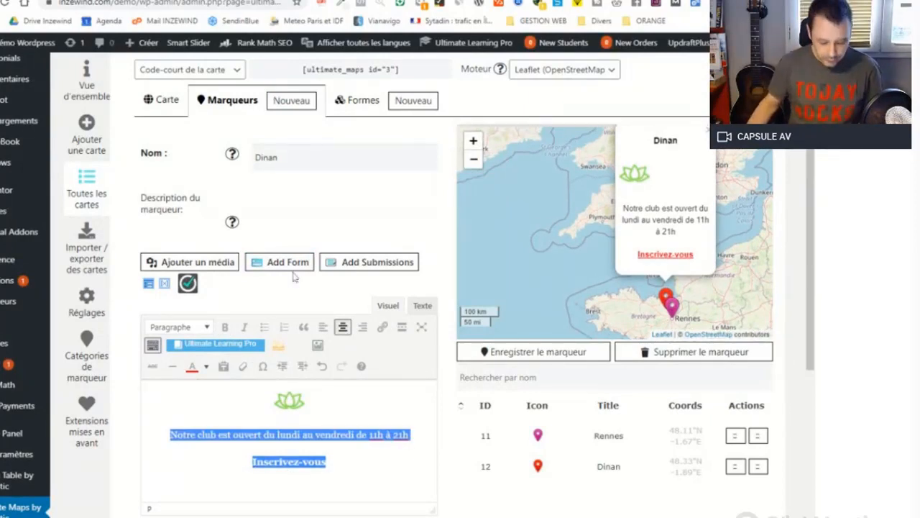
- Create another new marker on the map and name it Redon
{"action": "left_click", "coordinate": [291, 101]}
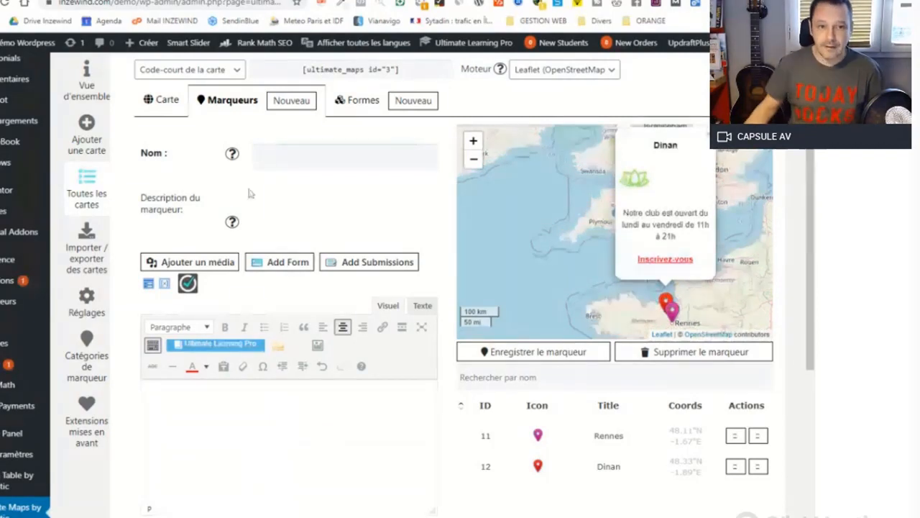
{"action": "left_click", "coordinate": [287, 157]}
{"action": "type", "text": "Redon"}
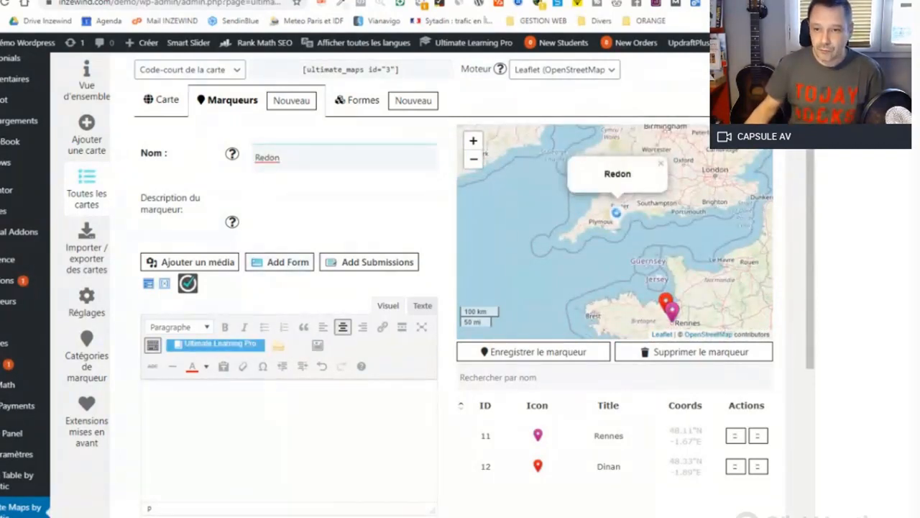
{"action": "scroll", "coordinate": [718, 277], "scroll_direction": "down", "scroll_amount": 1}
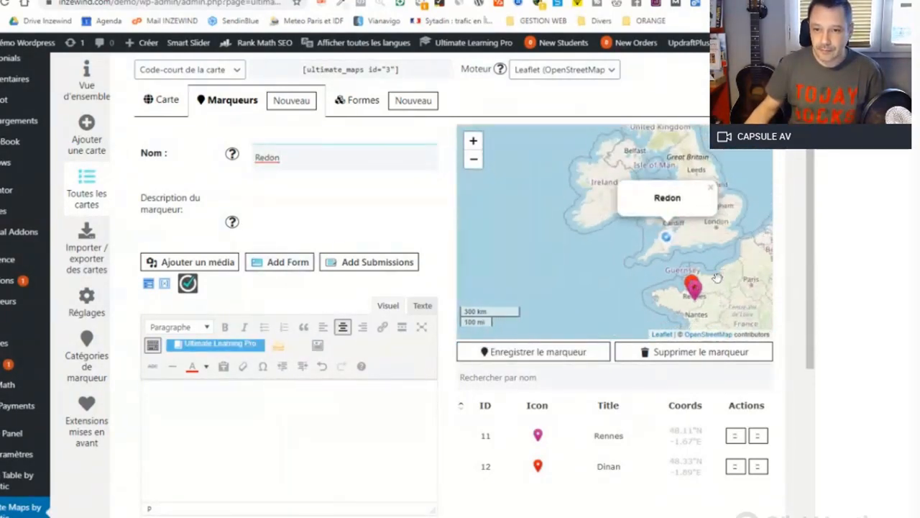
- Paste the copied opening-hours line and "Inscrivez-vous" link into the Redon marker's description
{"action": "scroll", "coordinate": [717, 277], "scroll_direction": "up", "scroll_amount": 1}
{"action": "mouse_move", "coordinate": [709, 280]}
{"action": "left_mouse_down"}
{"action": "mouse_move", "coordinate": [653, 194]}
{"action": "mouse_move", "coordinate": [671, 204]}
{"action": "mouse_move", "coordinate": [686, 194]}
{"action": "mouse_move", "coordinate": [710, 128]}
{"action": "left_mouse_up"}
{"action": "scroll", "coordinate": [662, 216], "scroll_direction": "up", "scroll_amount": 1}
{"action": "scroll", "coordinate": [652, 198], "scroll_direction": "up", "scroll_amount": 2}
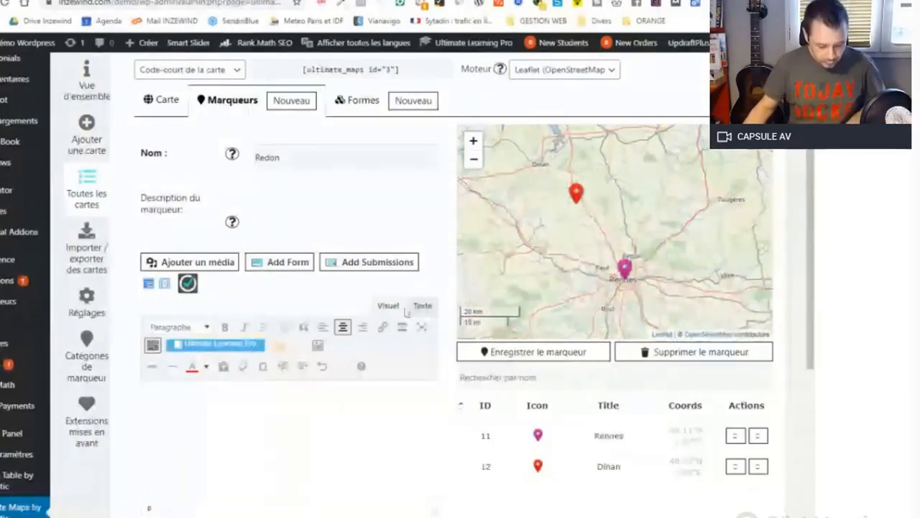
{"action": "left_click", "coordinate": [149, 392]}
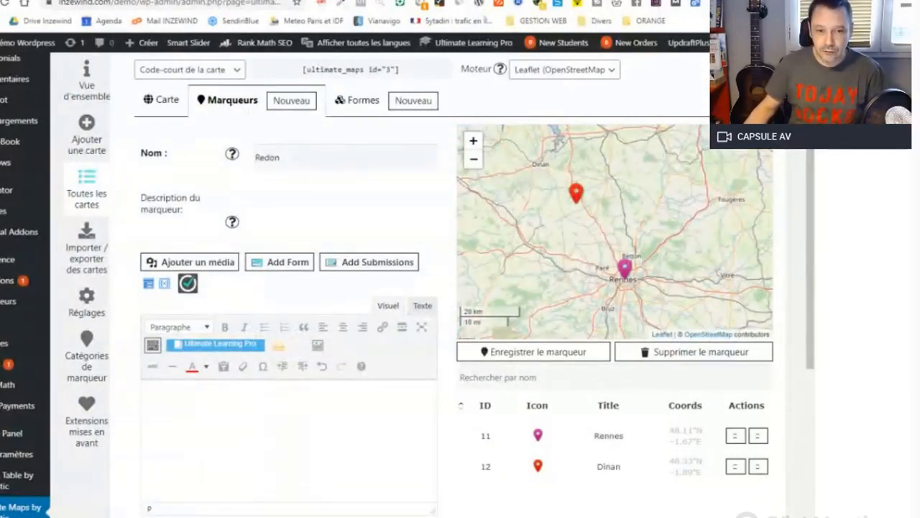
{"action": "key", "text": "ctrl+v"}
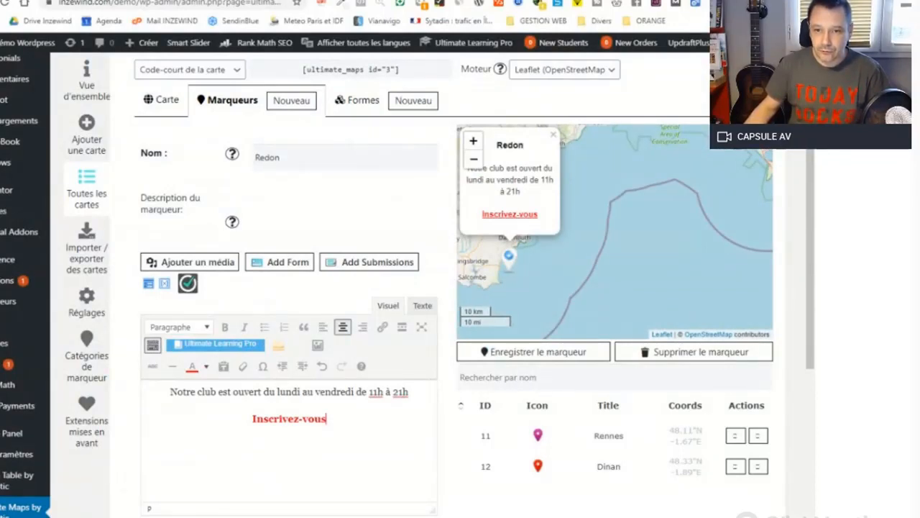
- Move the new marker across the map to Nantes, at about latitude 47.21 and longitude -1.56
{"action": "scroll", "coordinate": [653, 251], "scroll_direction": "down", "scroll_amount": 2}
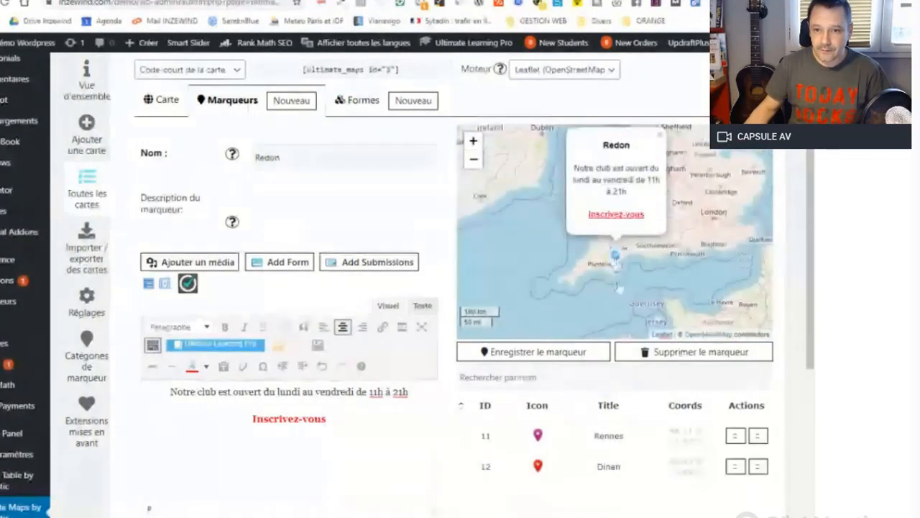
{"action": "left_click_drag", "start_coordinate": [617, 263], "coordinate": [626, 317]}
{"action": "scroll", "coordinate": [663, 263], "scroll_direction": "down", "scroll_amount": 1}
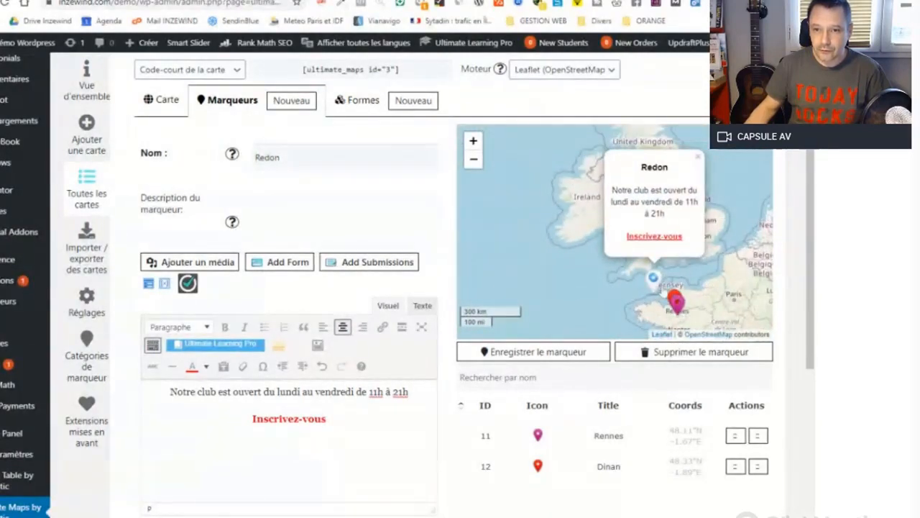
{"action": "left_click_drag", "start_coordinate": [653, 283], "coordinate": [671, 321]}
{"action": "scroll", "coordinate": [645, 252], "scroll_direction": "up", "scroll_amount": 3}
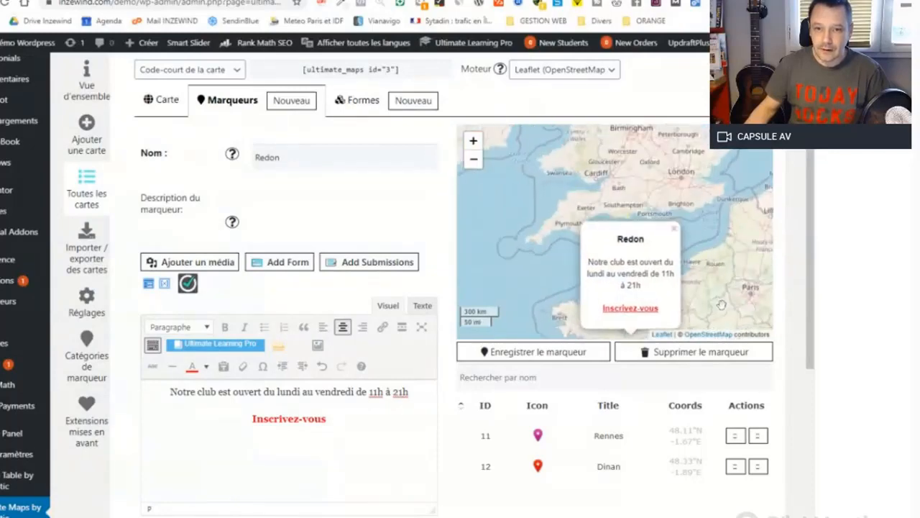
{"action": "scroll", "coordinate": [645, 252], "scroll_direction": "up", "scroll_amount": 2}
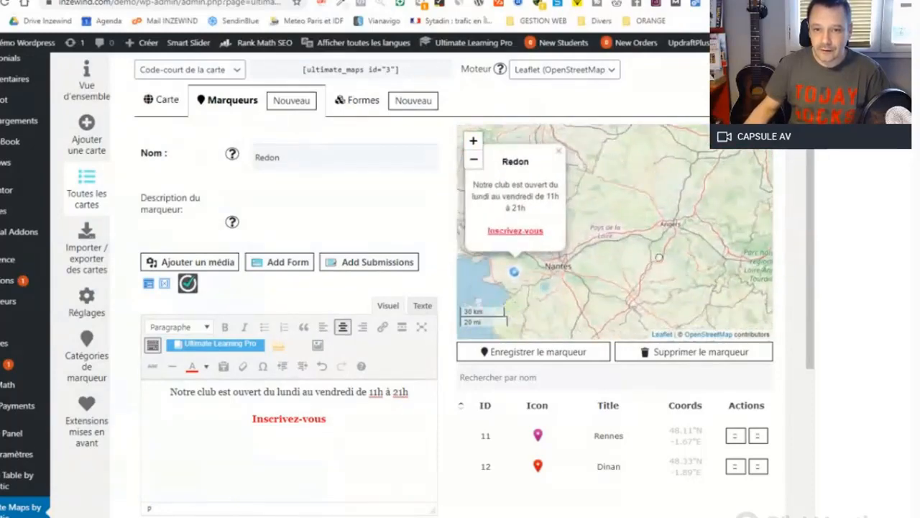
{"action": "left_click_drag", "start_coordinate": [518, 276], "coordinate": [560, 253]}
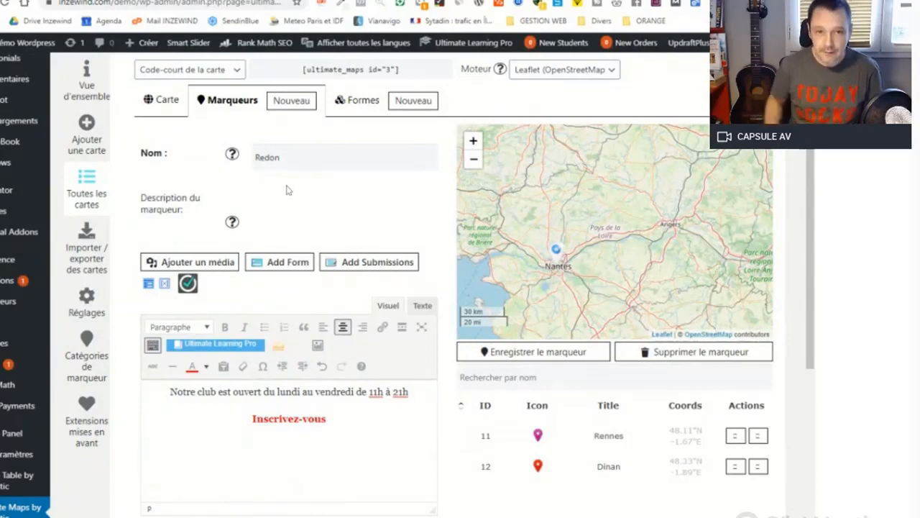
- Rename the Redon marker as Nantes
{"action": "double_click", "coordinate": [268, 157]}
{"action": "type", "text": "nantes"}
{"action": "left_click", "coordinate": [256, 158]}
{"action": "key", "text": "Delete"}
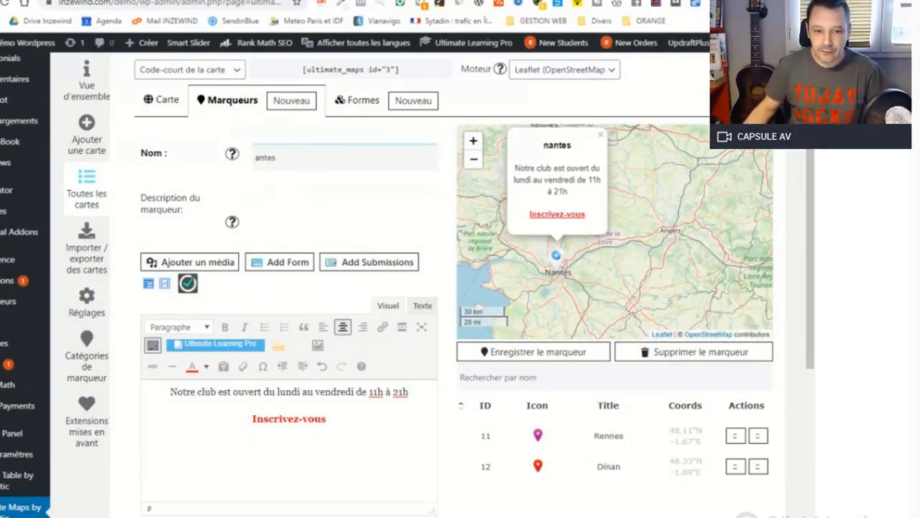
{"action": "type", "text": "N"}
- Give the Nantes marker an orange pin icon from the first orange pin style and save the marker
{"action": "scroll", "coordinate": [446, 419], "scroll_direction": "down", "scroll_amount": 6}
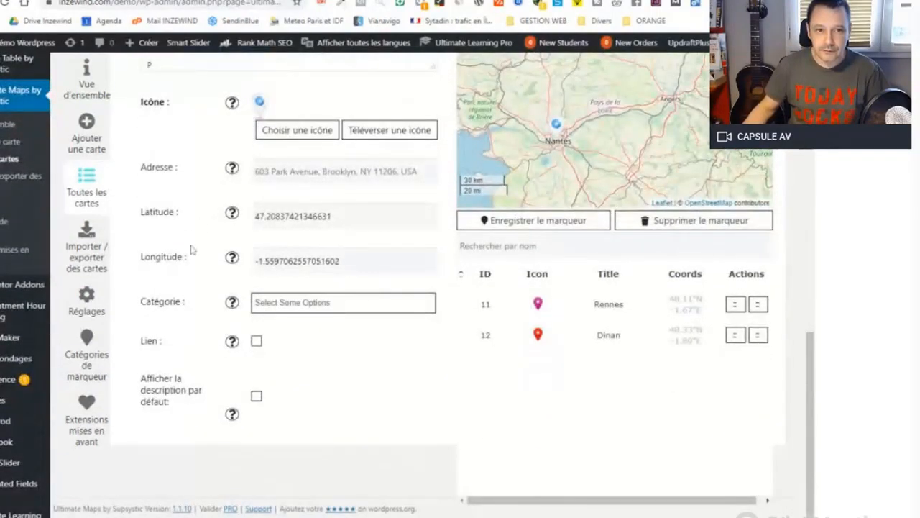
{"action": "scroll", "coordinate": [190, 202], "scroll_direction": "up", "scroll_amount": 1}
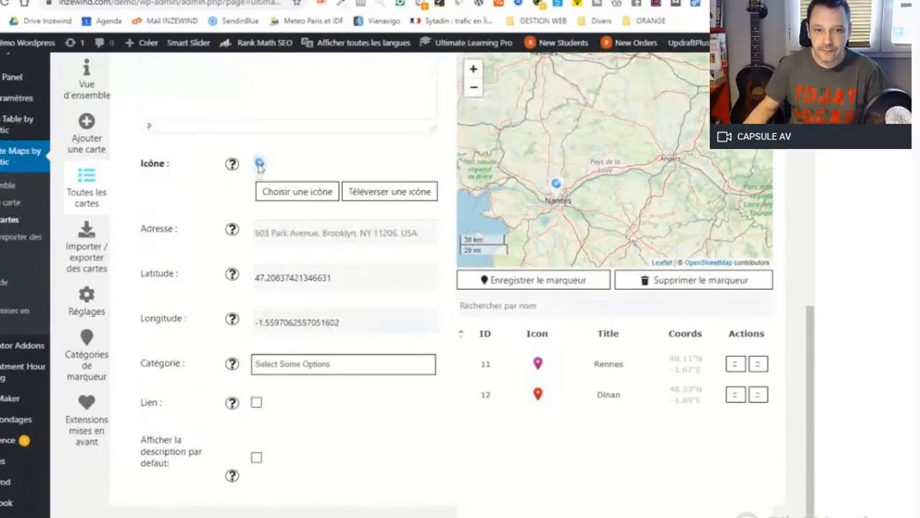
{"action": "left_click", "coordinate": [260, 165]}
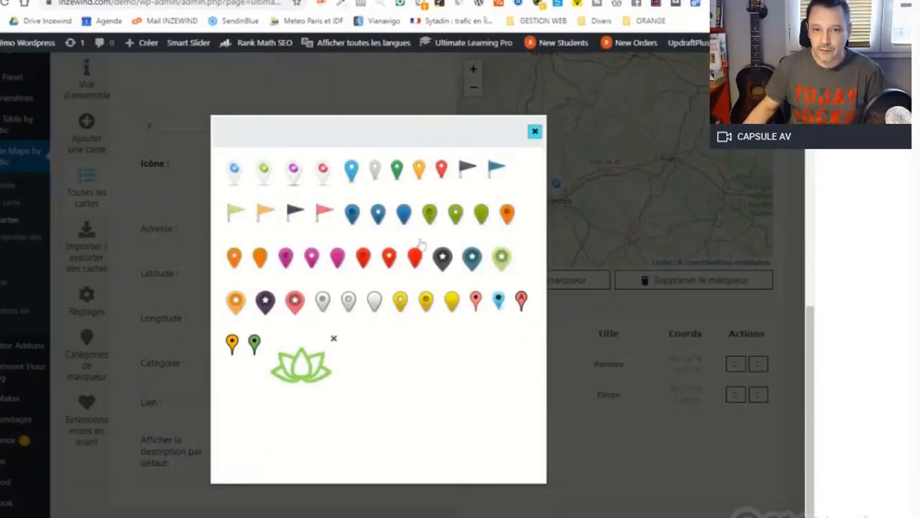
{"action": "left_click", "coordinate": [507, 214]}
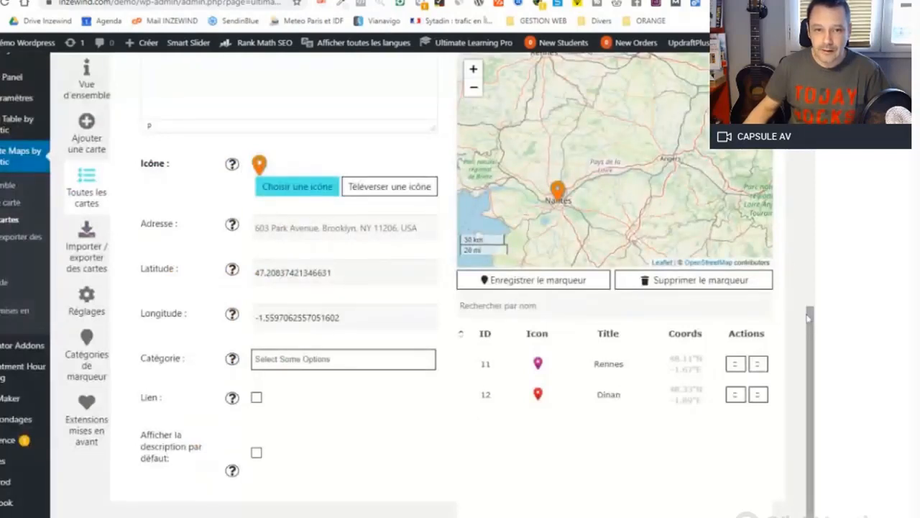
{"action": "scroll", "coordinate": [811, 302], "scroll_direction": "up", "scroll_amount": 1}
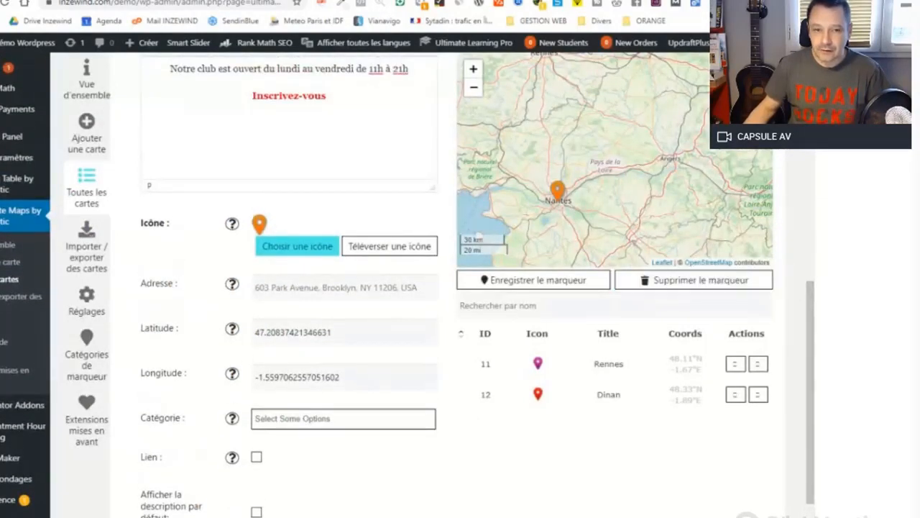
{"action": "left_click", "coordinate": [535, 282]}
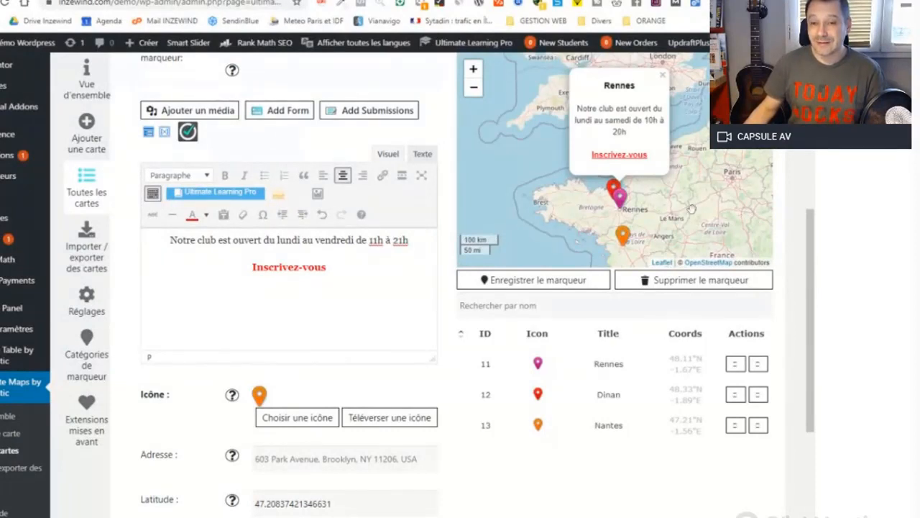
- Examine the overlapping Rennes, Dinan and Nantes markers and their description popups on the zoomed-out preview map
{"action": "scroll", "coordinate": [628, 182], "scroll_direction": "down", "scroll_amount": 3}
{"action": "scroll", "coordinate": [627, 182], "scroll_direction": "up", "scroll_amount": 1}
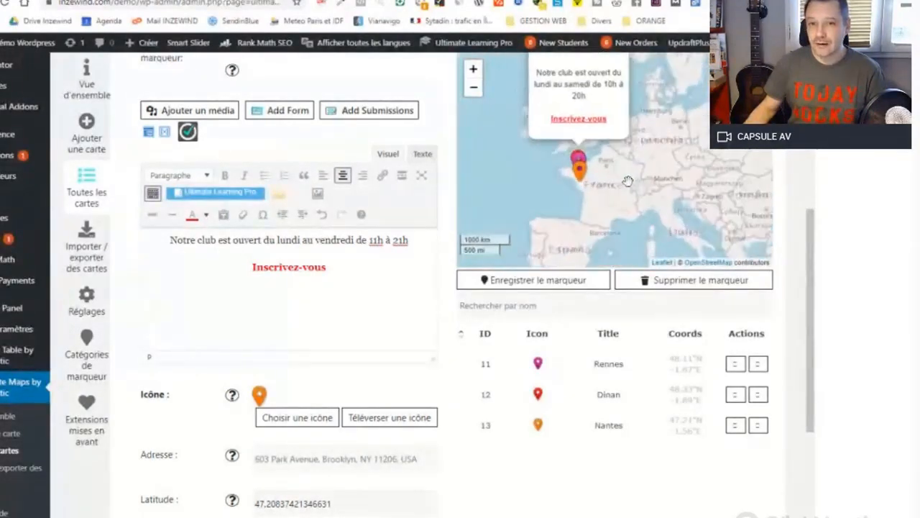
{"action": "left_click", "coordinate": [577, 186]}
{"action": "left_click", "coordinate": [581, 191]}
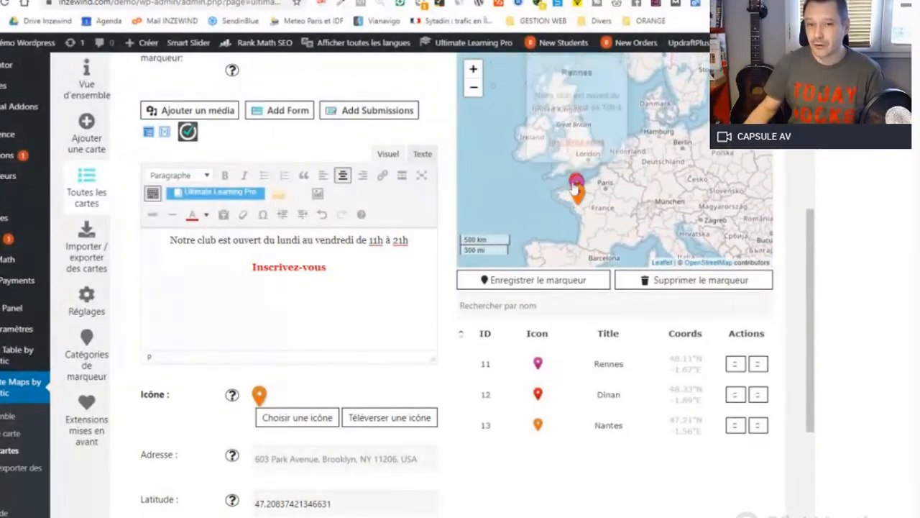
{"action": "left_click", "coordinate": [581, 194]}
{"action": "left_click", "coordinate": [578, 183]}
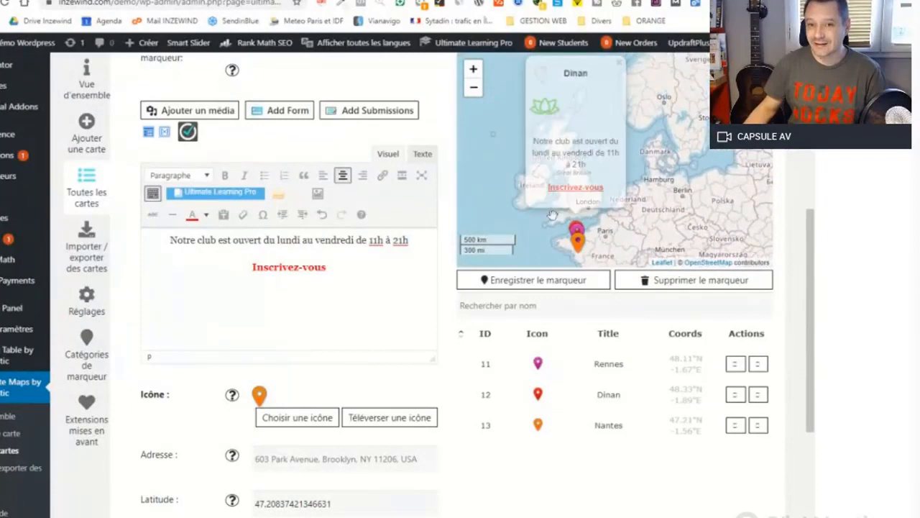
{"action": "left_click", "coordinate": [583, 241]}
{"action": "left_click_drag", "start_coordinate": [666, 233], "coordinate": [650, 137]}
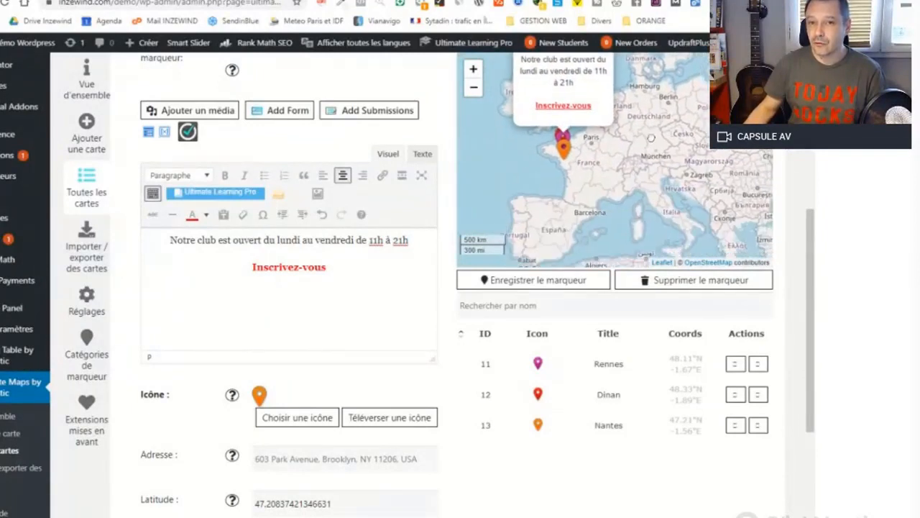
{"action": "left_click_drag", "start_coordinate": [572, 156], "coordinate": [572, 201]}
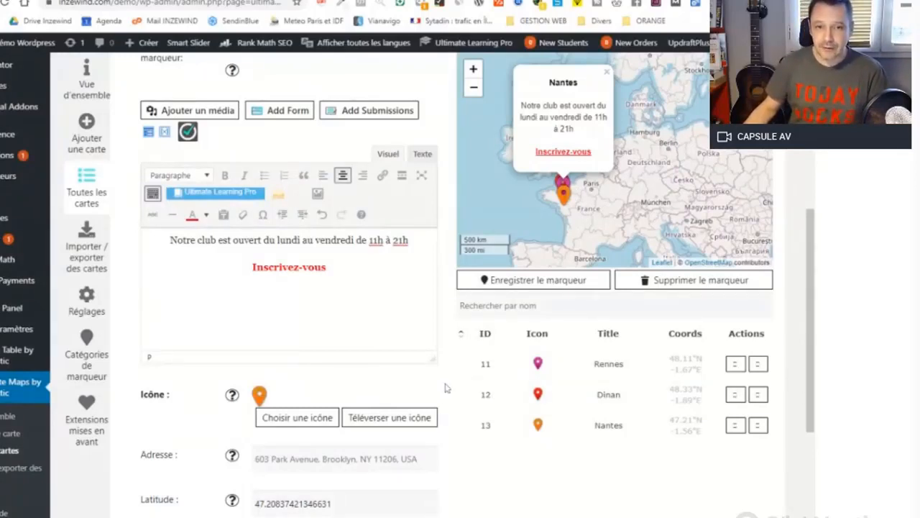
- Set the marker grouping option in the general map settings to "Regroupement de base"
{"action": "scroll", "coordinate": [445, 388], "scroll_direction": "down", "scroll_amount": 2}
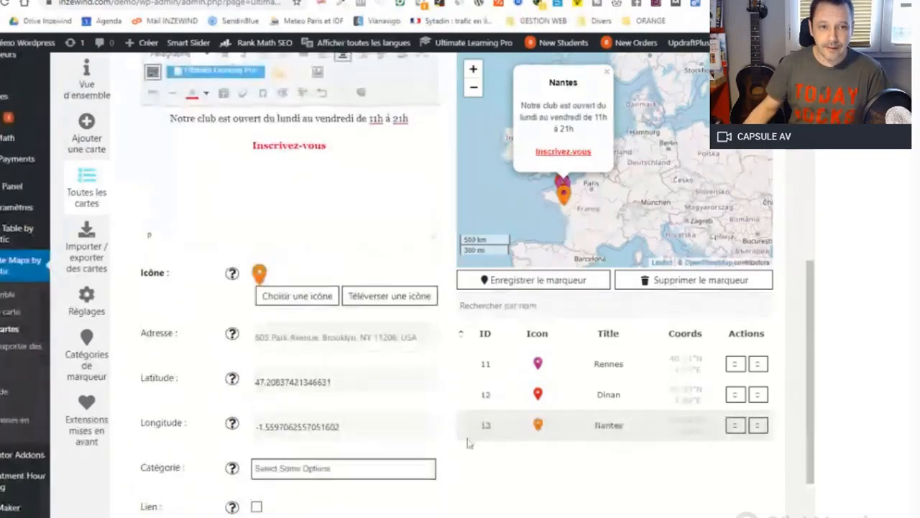
{"action": "scroll", "coordinate": [463, 435], "scroll_direction": "up", "scroll_amount": 3}
{"action": "scroll", "coordinate": [185, 162], "scroll_direction": "up", "scroll_amount": 1}
{"action": "scroll", "coordinate": [185, 162], "scroll_direction": "up", "scroll_amount": 2}
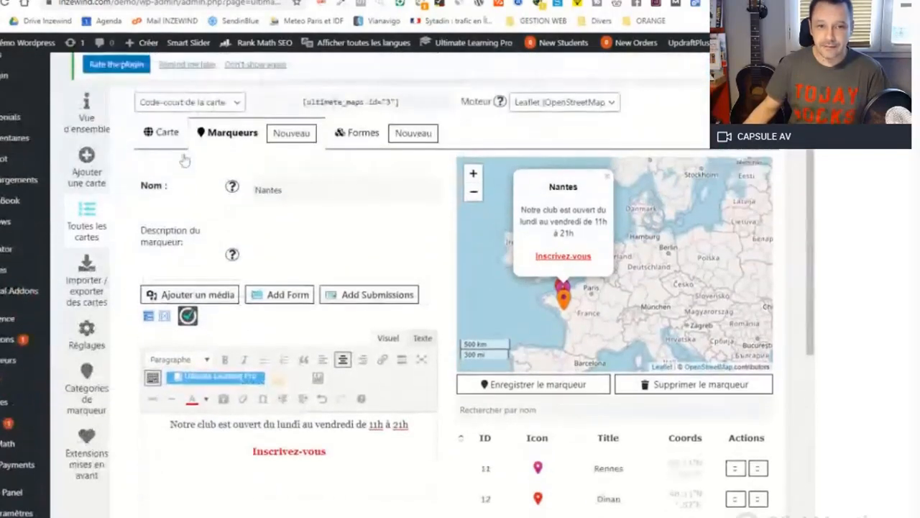
{"action": "left_click", "coordinate": [180, 133]}
{"action": "scroll", "coordinate": [451, 438], "scroll_direction": "down", "scroll_amount": 4}
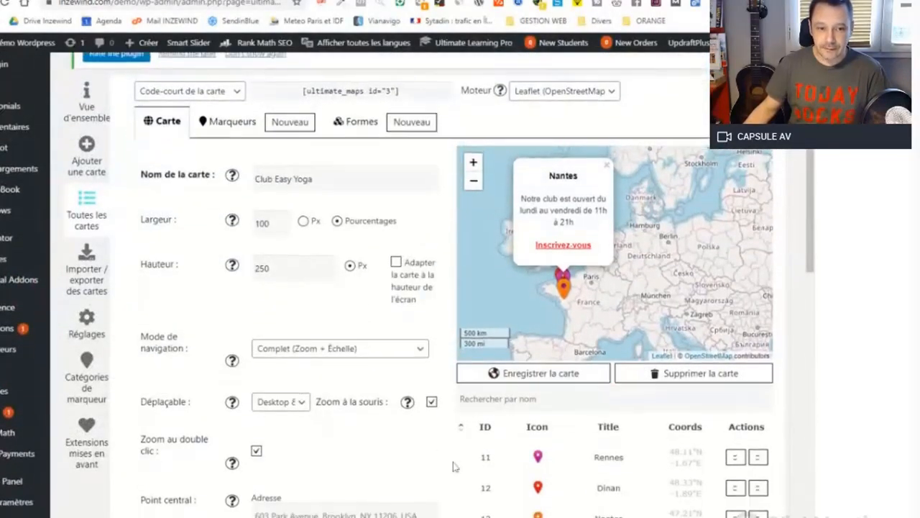
{"action": "scroll", "coordinate": [464, 457], "scroll_direction": "down", "scroll_amount": 3}
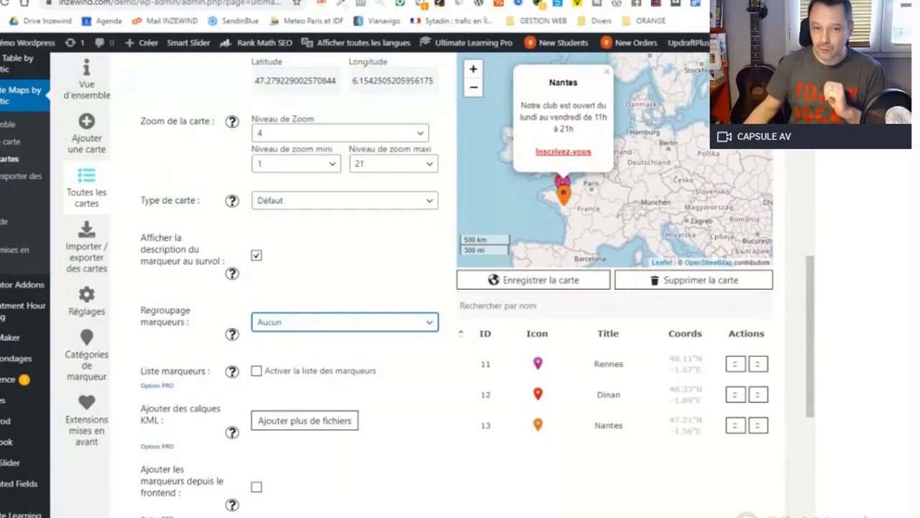
{"action": "key", "text": "Down"}
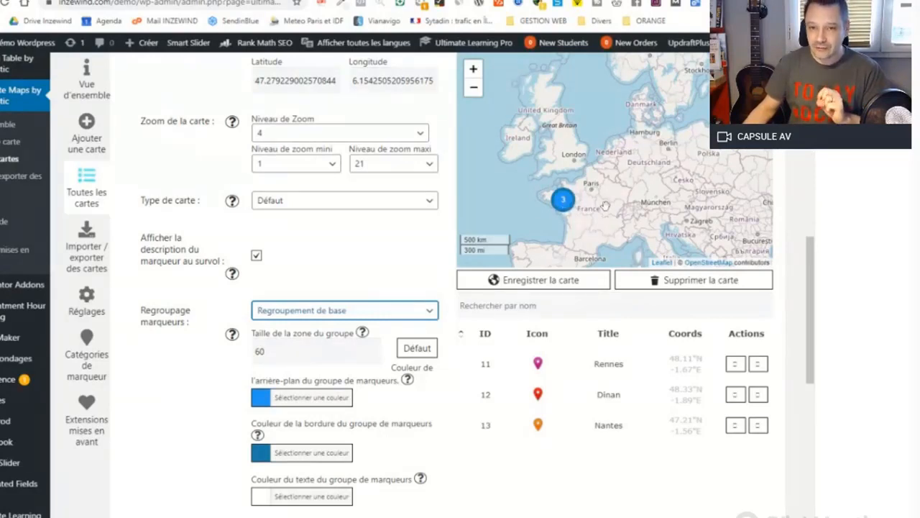
- Zoom the preview map in on Brittany to examine how the grouped markers behave at closer zoom levels
{"action": "scroll", "coordinate": [584, 208], "scroll_direction": "up", "scroll_amount": 1}
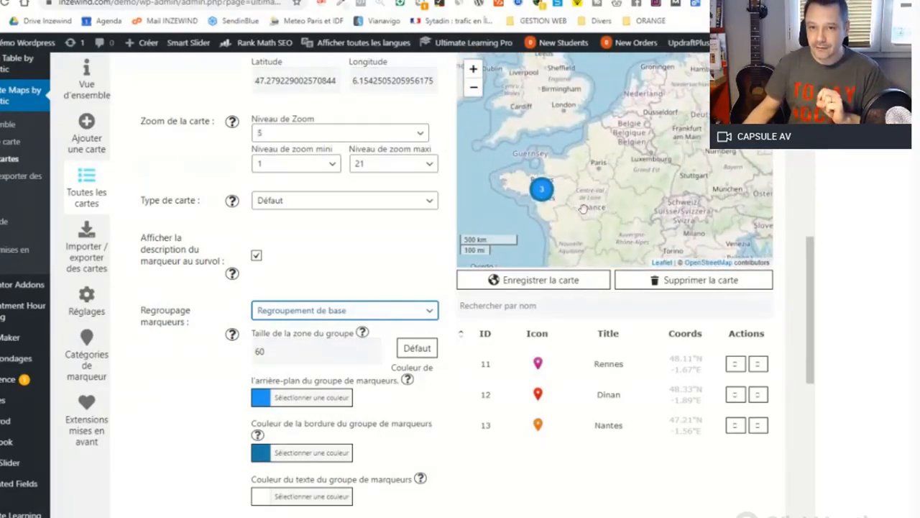
{"action": "left_click_drag", "start_coordinate": [582, 208], "coordinate": [638, 204]}
{"action": "scroll", "coordinate": [639, 203], "scroll_direction": "up", "scroll_amount": 1}
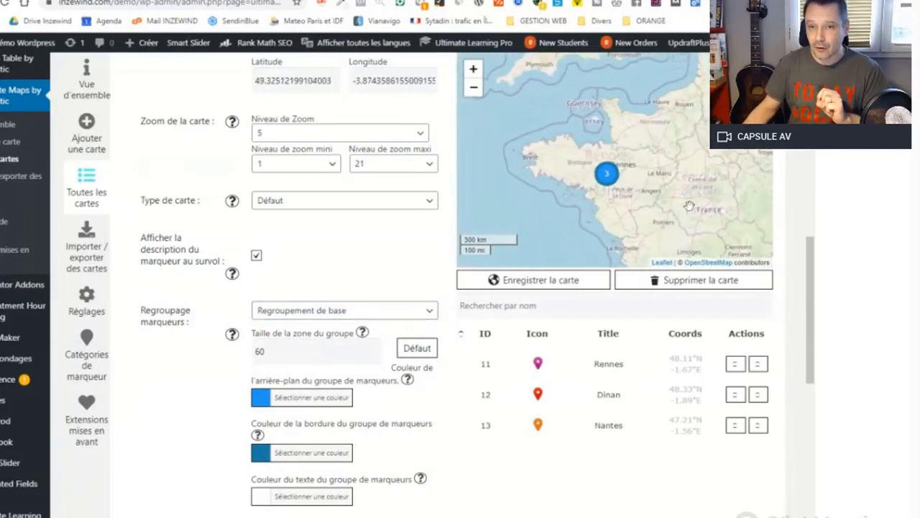
{"action": "mouse_move", "coordinate": [605, 174]}
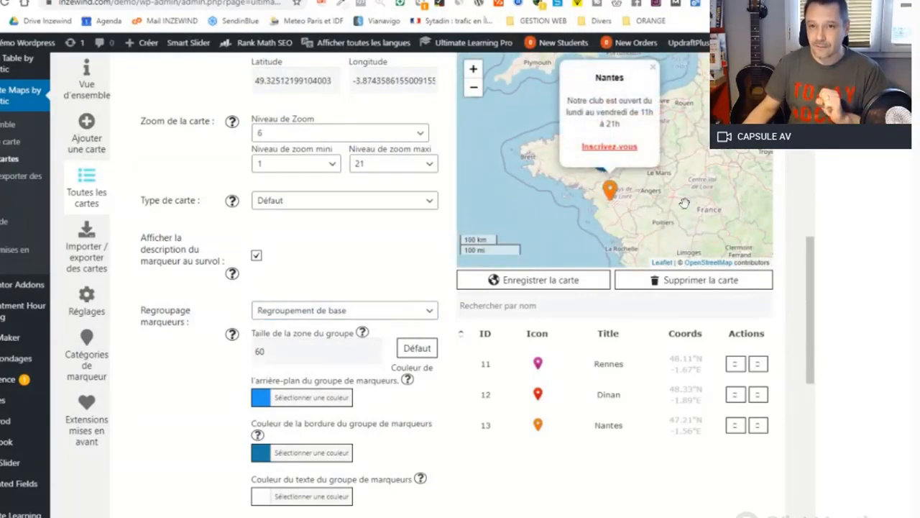
{"action": "left_click", "coordinate": [652, 69]}
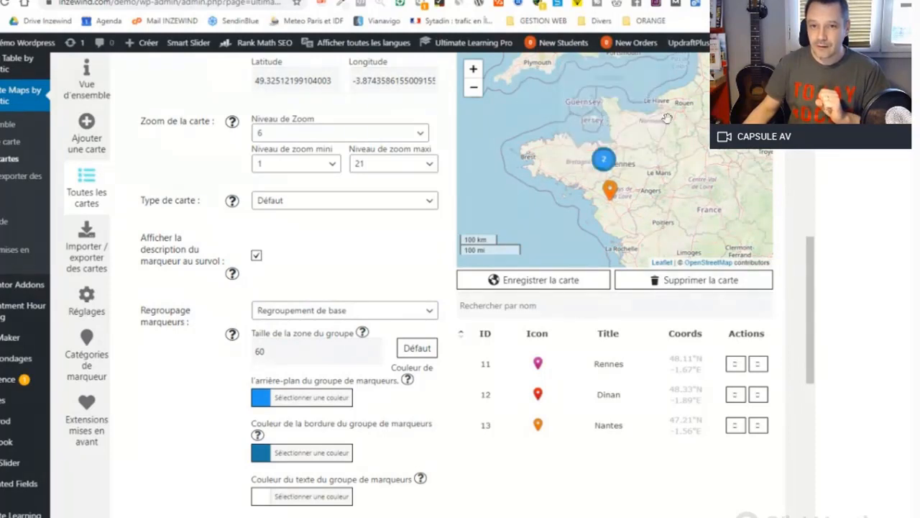
{"action": "scroll", "coordinate": [658, 178], "scroll_direction": "up", "scroll_amount": 1}
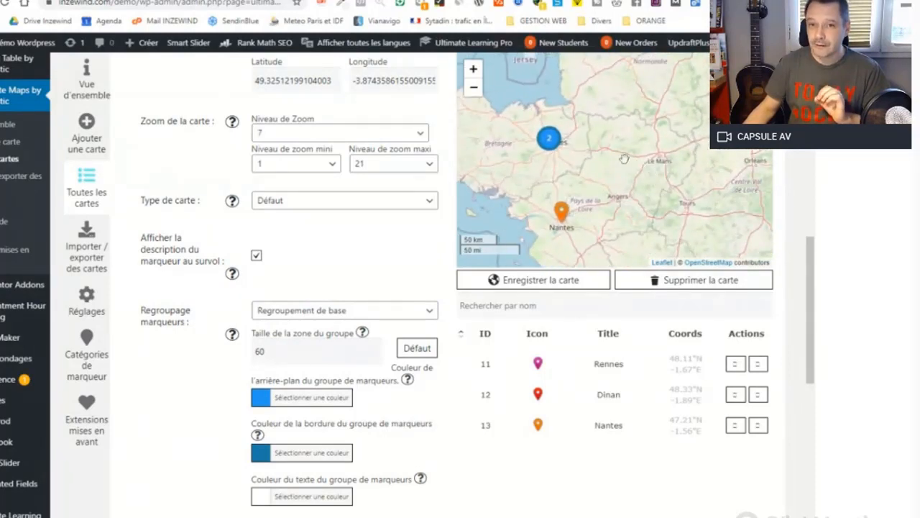
{"action": "left_click_drag", "start_coordinate": [624, 158], "coordinate": [666, 140]}
{"action": "scroll", "coordinate": [678, 185], "scroll_direction": "up", "scroll_amount": 1}
{"action": "left_click_drag", "start_coordinate": [547, 131], "coordinate": [576, 220]}
{"action": "scroll", "coordinate": [559, 173], "scroll_direction": "up", "scroll_amount": 1}
{"action": "mouse_move", "coordinate": [600, 157]}
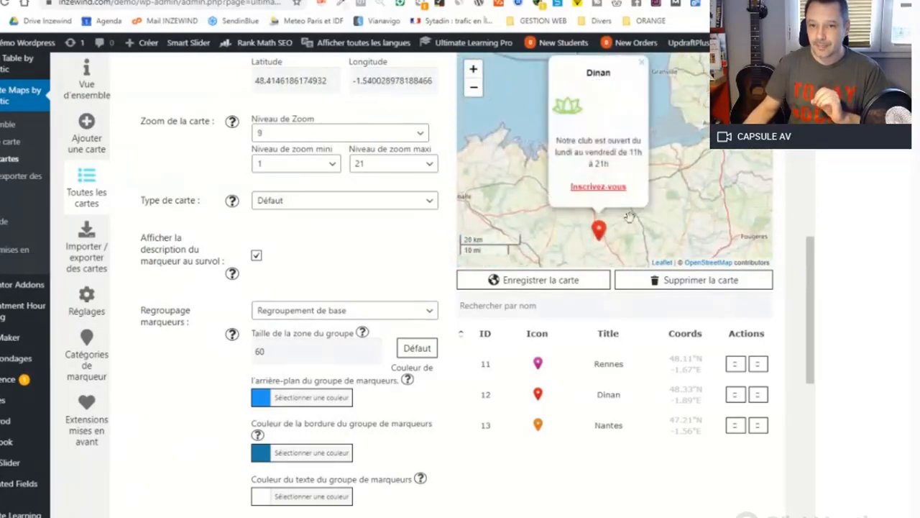
- Zoom the preview map back out over France to check how the three markers regroup
{"action": "scroll", "coordinate": [654, 217], "scroll_direction": "down", "scroll_amount": 1}
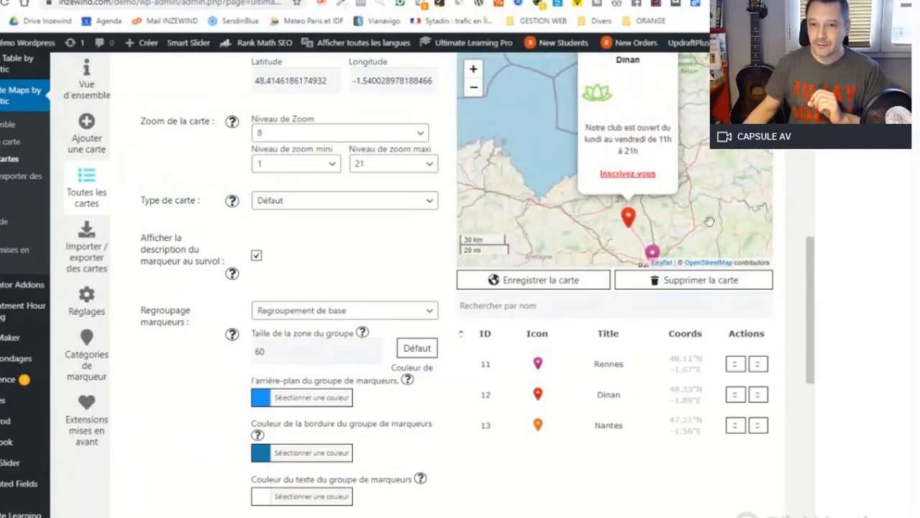
{"action": "scroll", "coordinate": [709, 222], "scroll_direction": "down", "scroll_amount": 2}
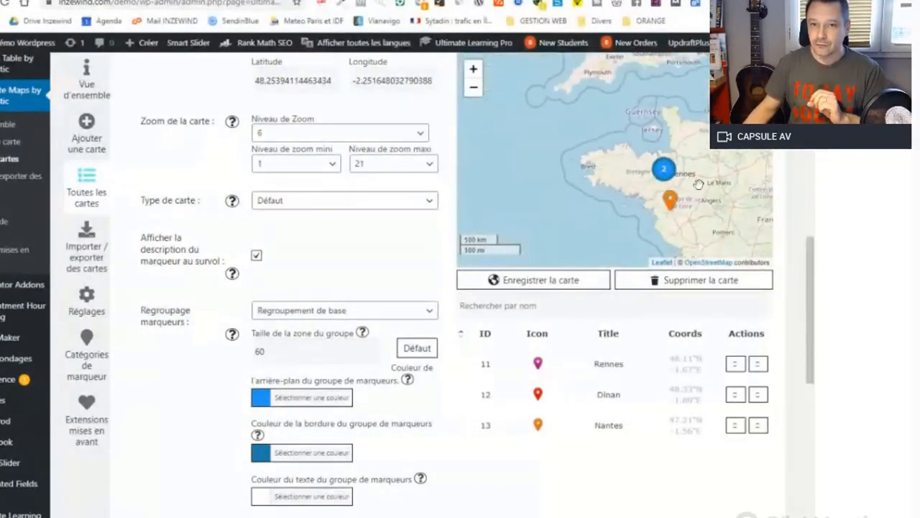
{"action": "scroll", "coordinate": [698, 184], "scroll_direction": "down", "scroll_amount": 1}
{"action": "left_click_drag", "start_coordinate": [715, 187], "coordinate": [604, 174]}
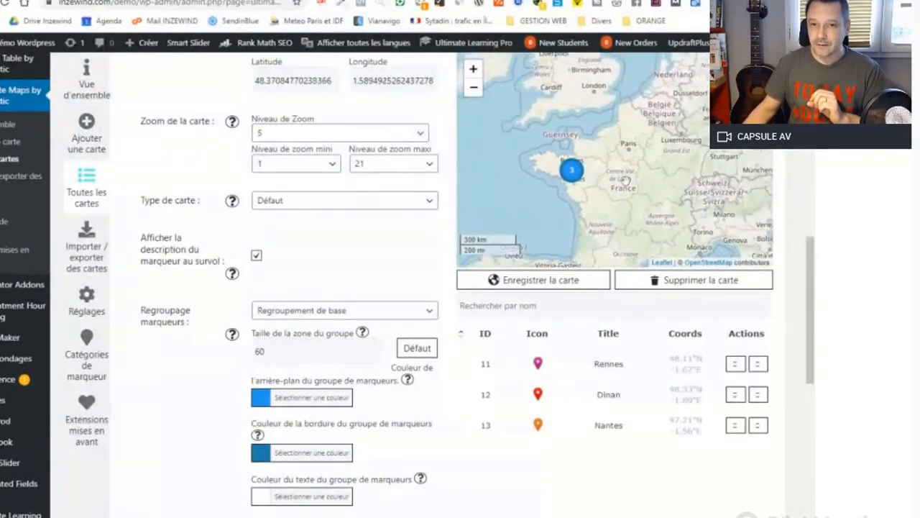
{"action": "scroll", "coordinate": [633, 184], "scroll_direction": "down", "scroll_amount": 1}
{"action": "scroll", "coordinate": [641, 188], "scroll_direction": "up", "scroll_amount": 2}
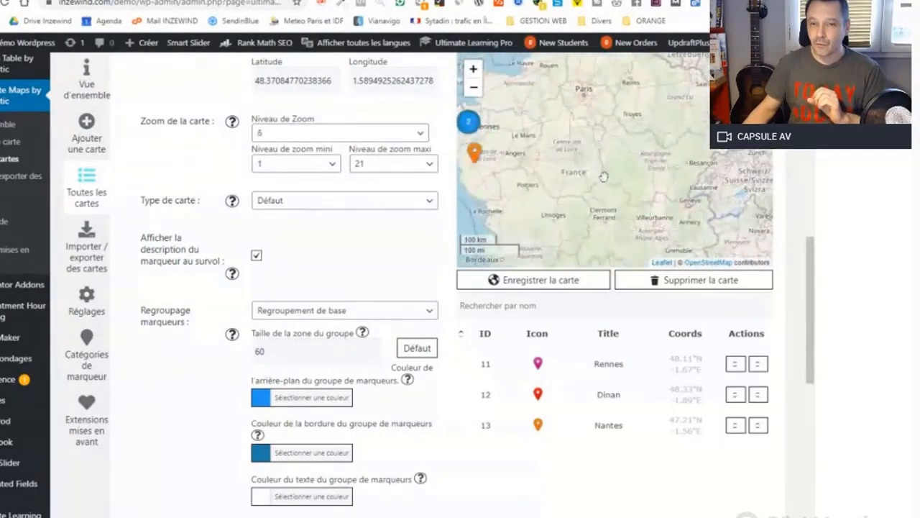
- Reframe the preview map on Brittany at zoom level 7, showing the Rennes–Dinan group and the Nantes marker
{"action": "left_click_drag", "start_coordinate": [603, 175], "coordinate": [700, 185]}
{"action": "mouse_move", "coordinate": [565, 156]}
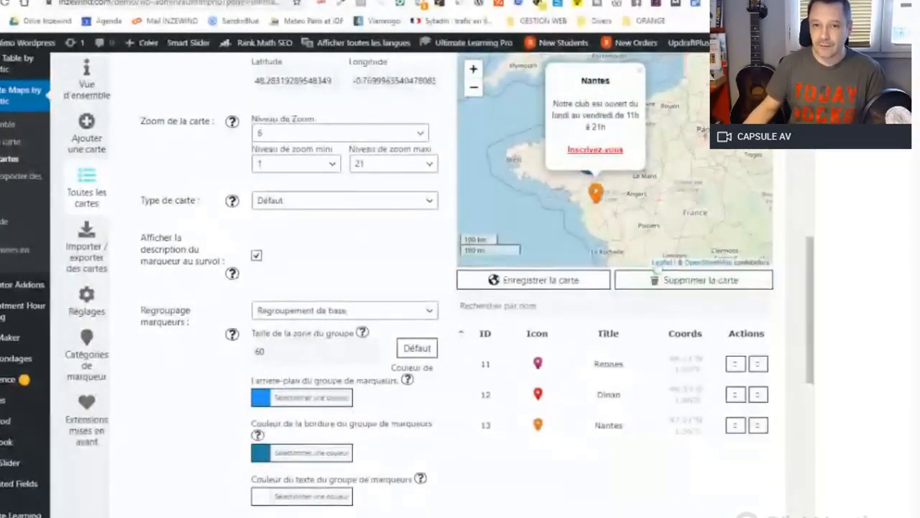
{"action": "left_click", "coordinate": [680, 207]}
{"action": "scroll", "coordinate": [630, 173], "scroll_direction": "up", "scroll_amount": 1}
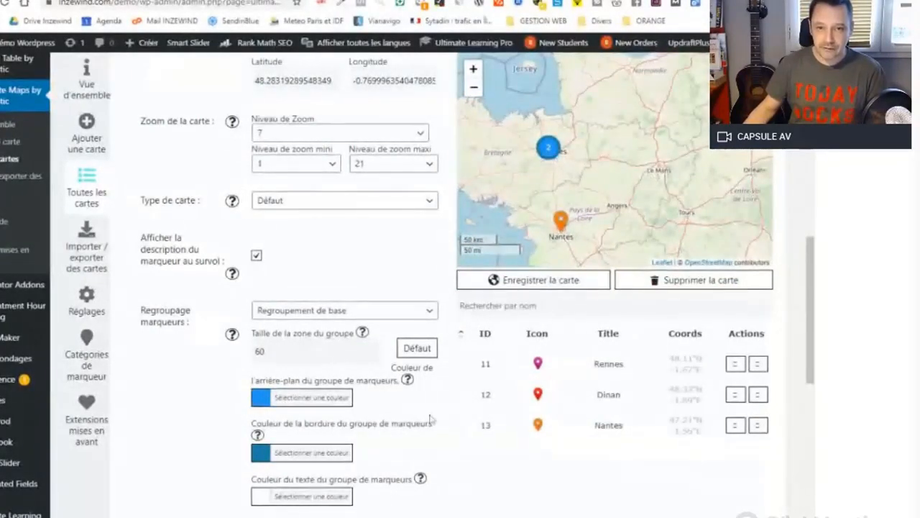
- Set the marker group background colour to green and the group border colour to dark green
{"action": "left_click", "coordinate": [261, 400]}
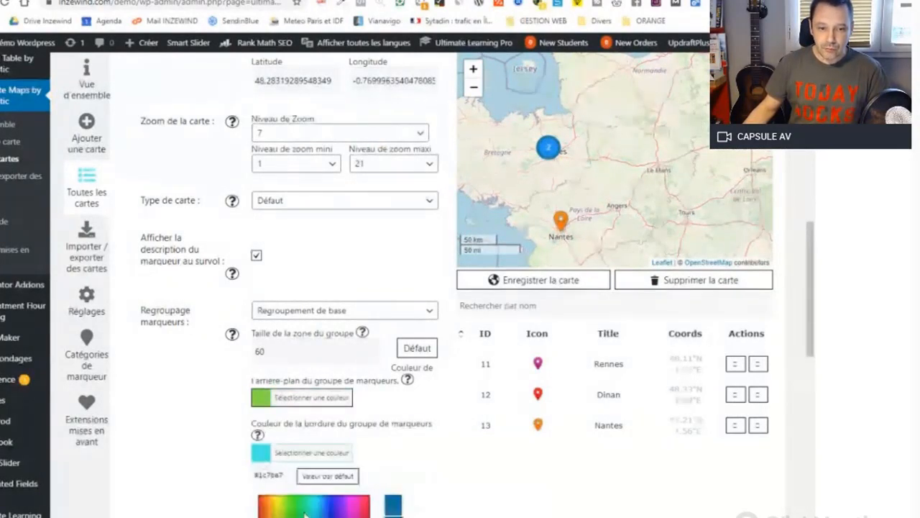
{"action": "scroll", "coordinate": [464, 495], "scroll_direction": "down", "scroll_amount": 2}
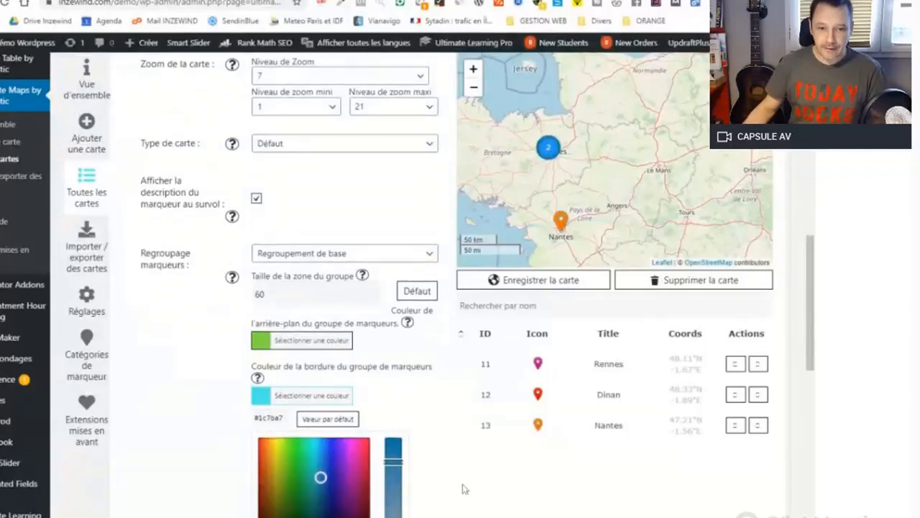
{"action": "left_click_drag", "start_coordinate": [312, 449], "coordinate": [308, 435]}
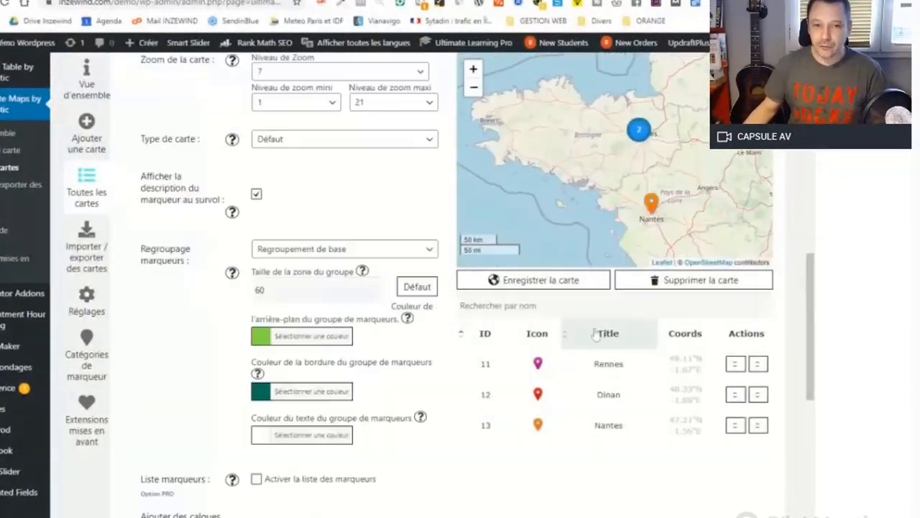
- Copy the shortcode [ultimate_maps id="3"] of the Club Easy Yoga map
{"action": "scroll", "coordinate": [778, 293], "scroll_direction": "up", "scroll_amount": 2}
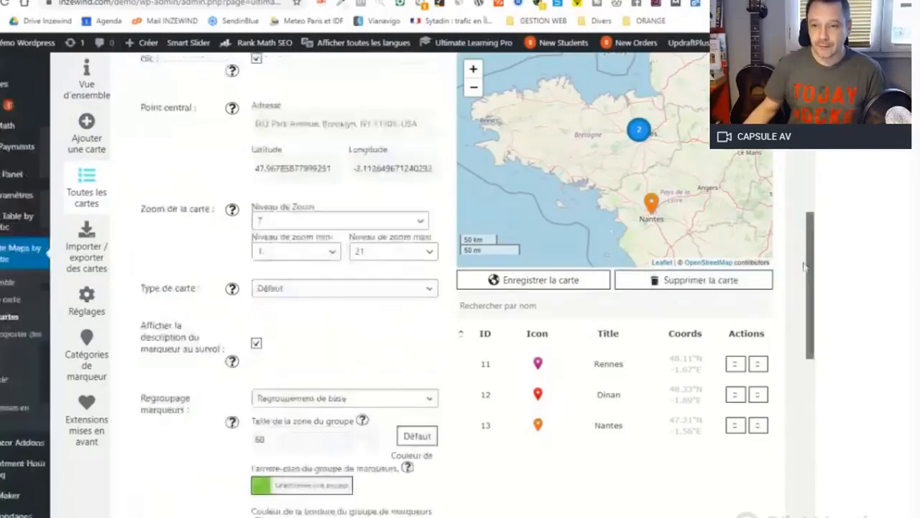
{"action": "scroll", "coordinate": [778, 293], "scroll_direction": "down", "scroll_amount": 2}
{"action": "scroll", "coordinate": [811, 292], "scroll_direction": "up", "scroll_amount": 8}
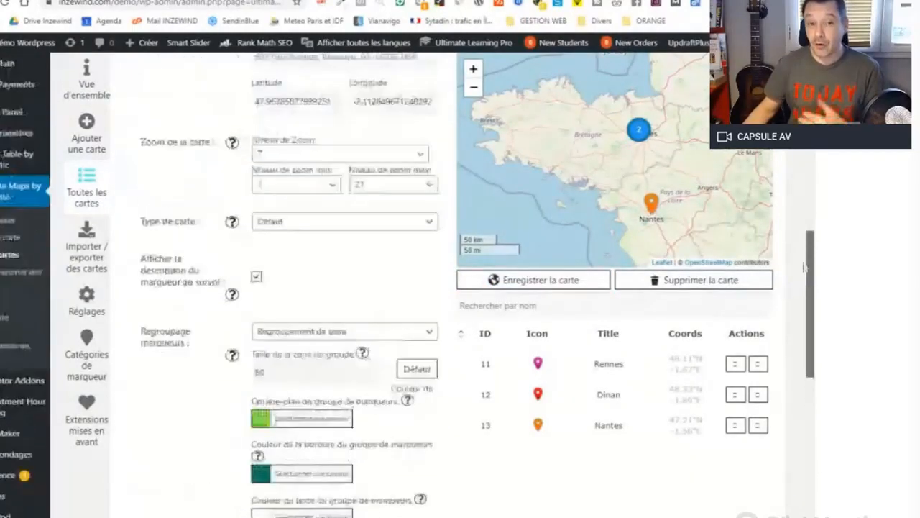
{"action": "scroll", "coordinate": [796, 158], "scroll_direction": "up", "scroll_amount": 2}
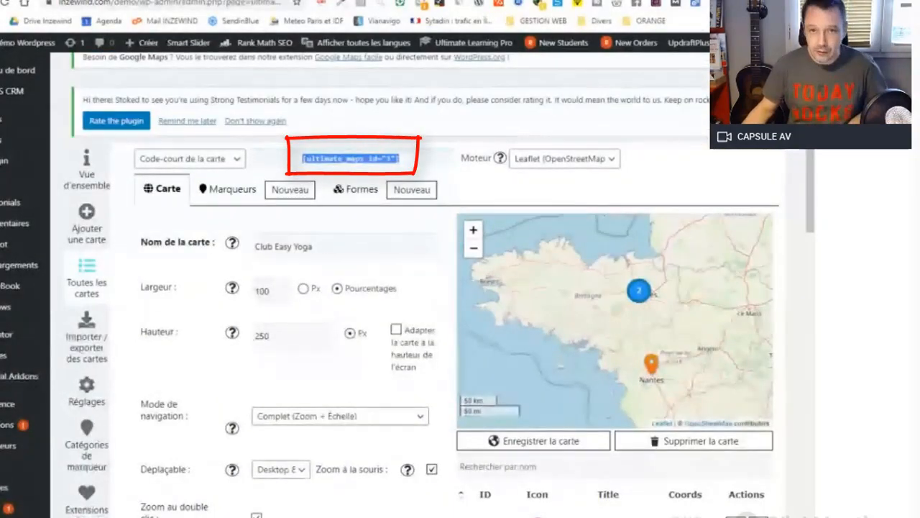
{"action": "left_click", "coordinate": [351, 159]}
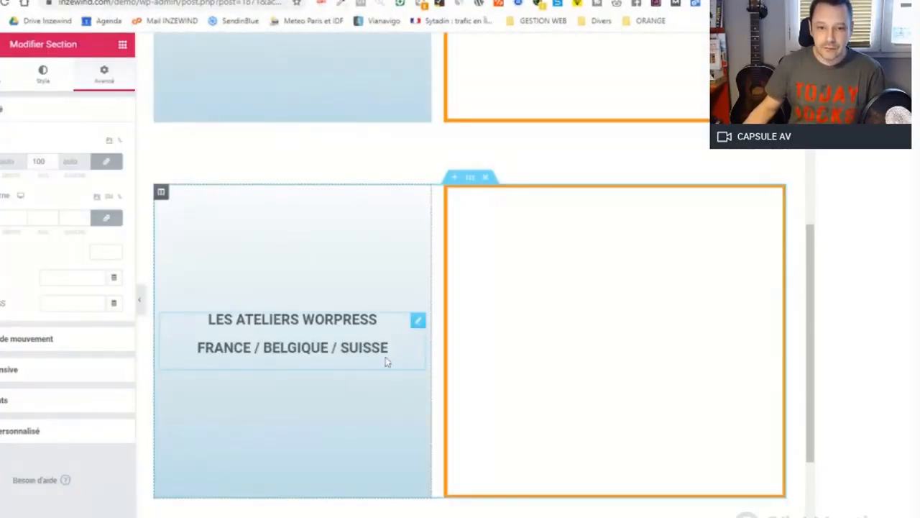
- Replace the heading of the page's second section with NOS CLUBS EASY YOGA
{"action": "left_click", "coordinate": [292, 363]}
{"action": "key", "text": "ctrl+a"}
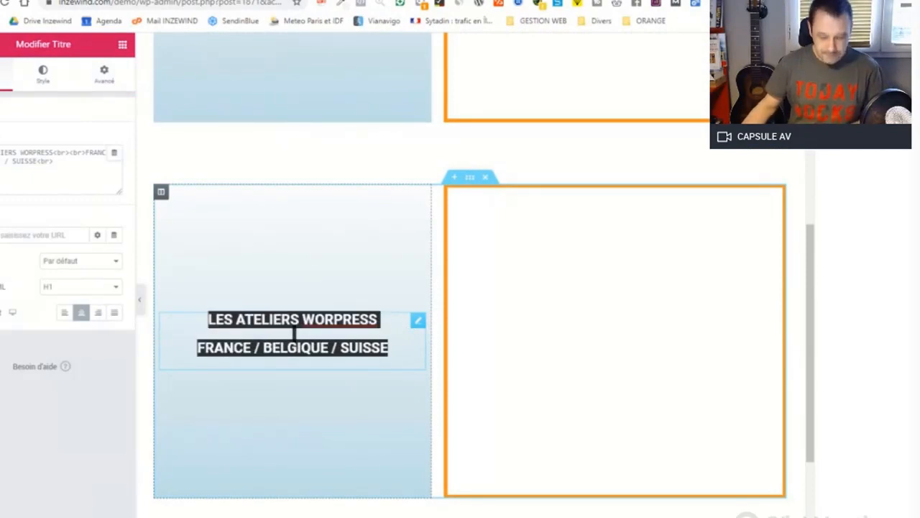
{"action": "type", "text": "L"}
{"action": "key", "text": "BackSpace"}
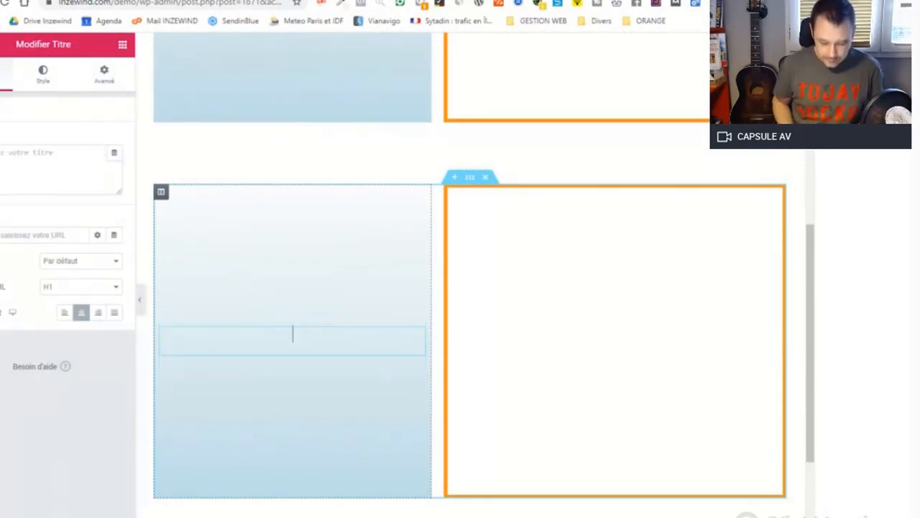
{"action": "type", "text": "NOS CLUBS EASY YOG"}
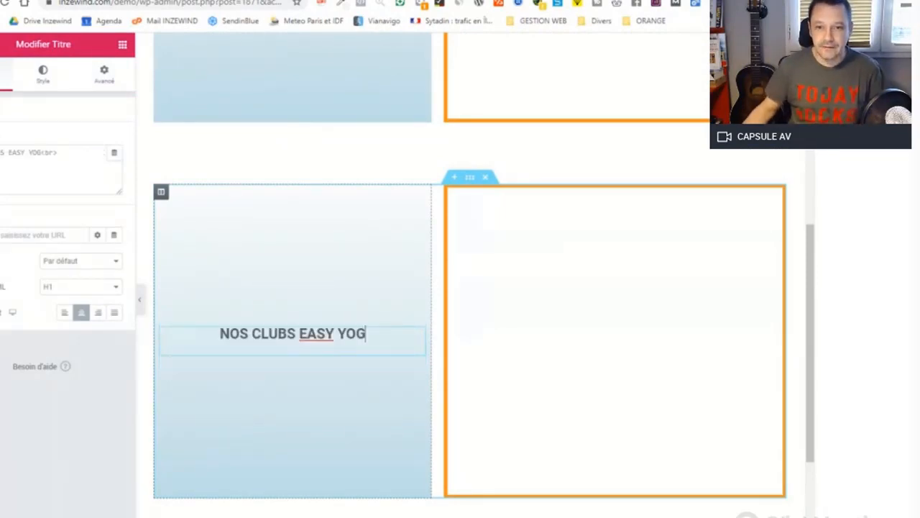
{"action": "type", "text": "A"}
- Set the shortcode beside the NOS CLUBS EASY YOGA heading to [ultimate_maps id="3"] and check the map on the previewed page
{"action": "left_click", "coordinate": [537, 285]}
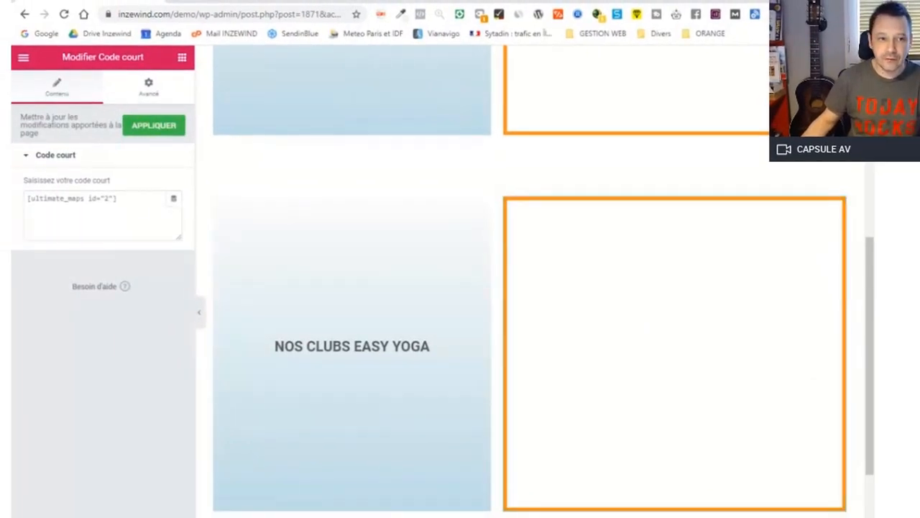
{"action": "key", "text": "ctrl+a"}
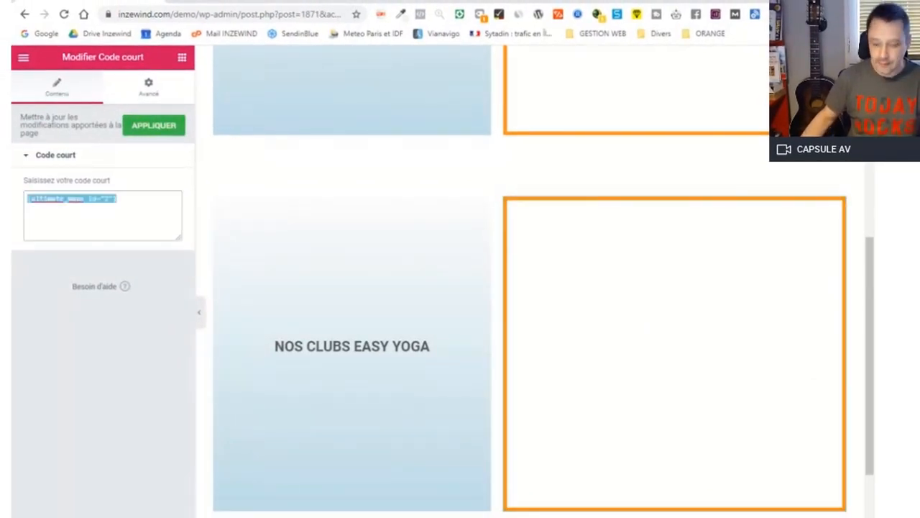
{"action": "key", "text": "BackSpace"}
{"action": "type", "text": "[ultimate_maps id=\"3\"]"}
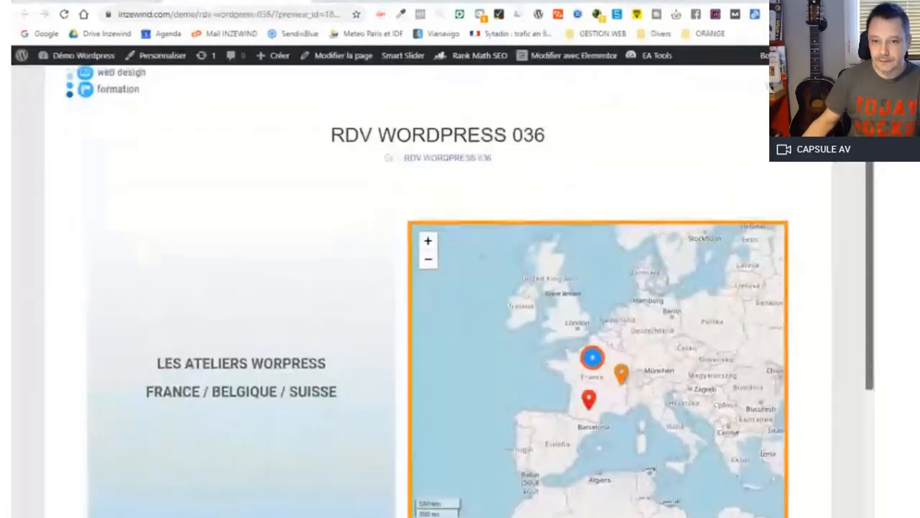
{"action": "scroll", "coordinate": [460, 287], "scroll_direction": "down", "scroll_amount": 4}
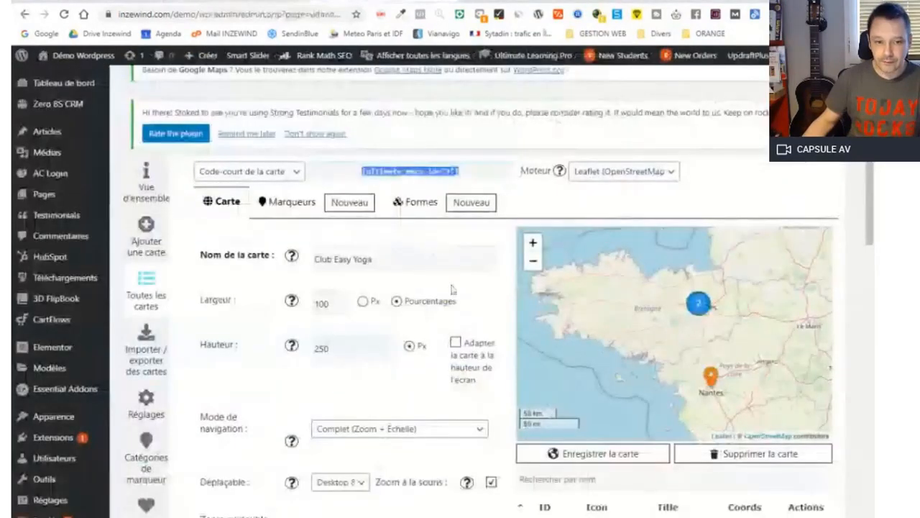
- Set the Club Easy Yoga map height to 500 px, save the map and reload the previewed page
{"action": "left_click_drag", "start_coordinate": [333, 349], "coordinate": [292, 351]}
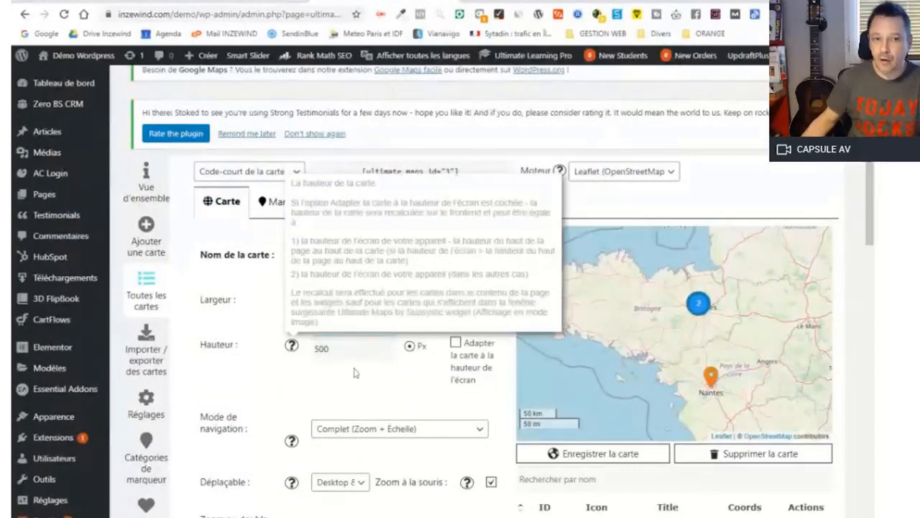
{"action": "left_click", "coordinate": [603, 462]}
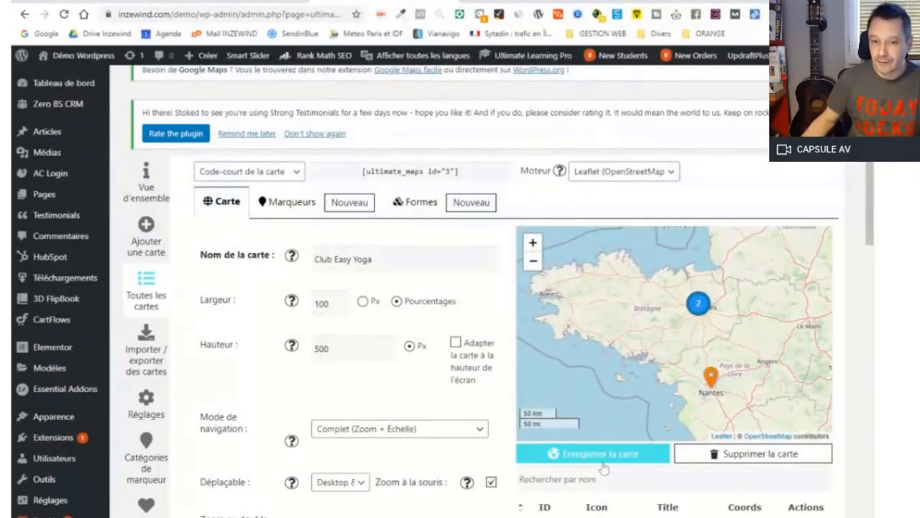
{"action": "left_click", "coordinate": [242, 1]}
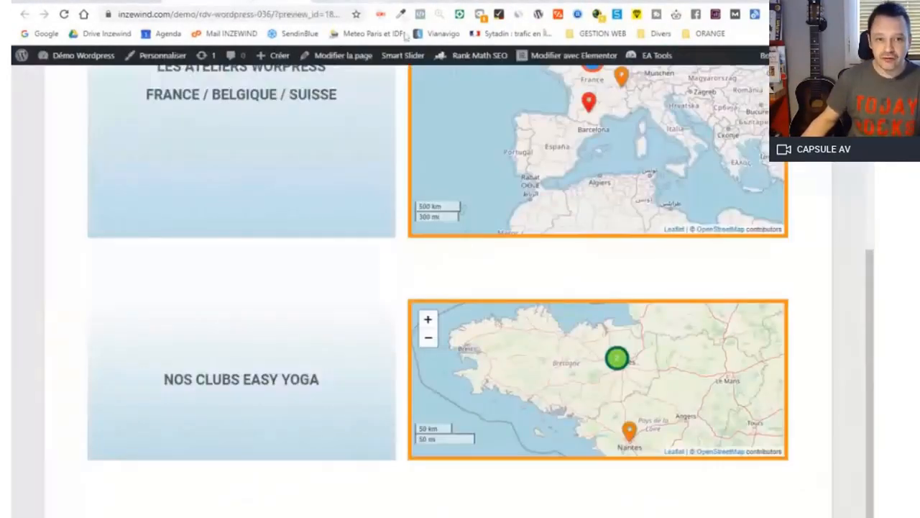
{"action": "left_click", "coordinate": [64, 14]}
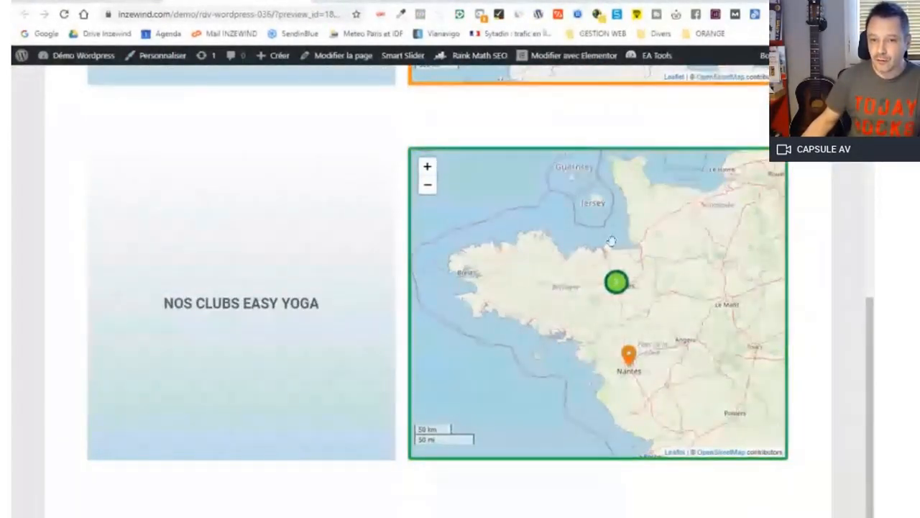
- Check the Nantes marker's description on the previewed page and zoom the map out to examine how the markers group
{"action": "left_click", "coordinate": [629, 355]}
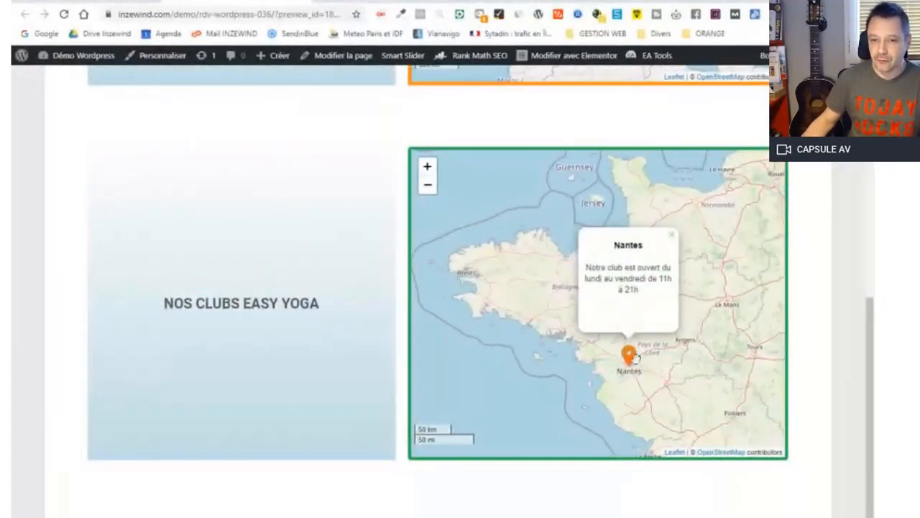
{"action": "scroll", "coordinate": [746, 318], "scroll_direction": "down", "scroll_amount": 1}
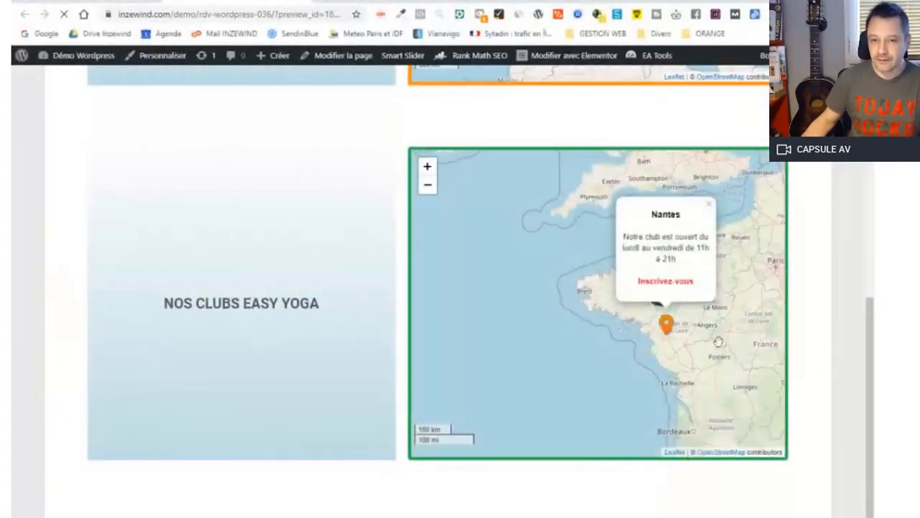
{"action": "scroll", "coordinate": [705, 317], "scroll_direction": "down", "scroll_amount": 1}
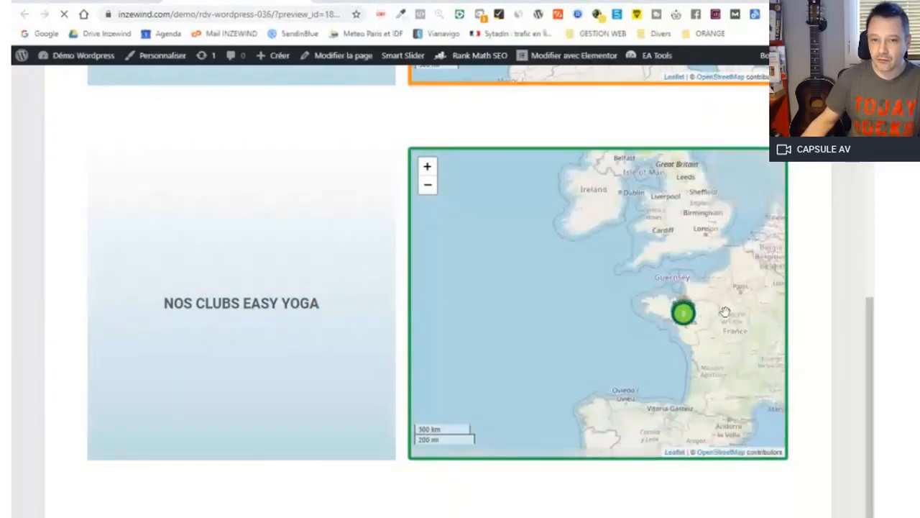
{"action": "left_click_drag", "start_coordinate": [720, 316], "coordinate": [601, 309]}
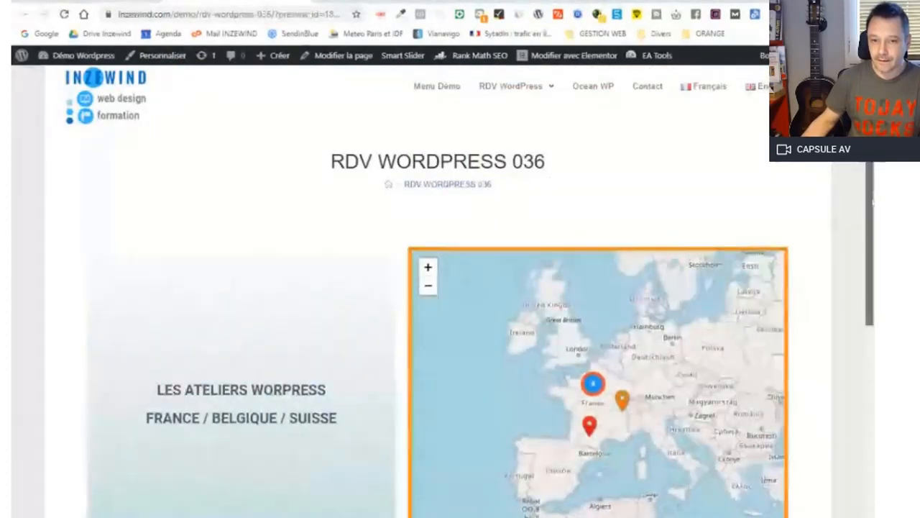
{"action": "left_click_drag", "start_coordinate": [870, 207], "coordinate": [871, 429]}
{"action": "scroll", "coordinate": [645, 321], "scroll_direction": "down", "scroll_amount": 2}
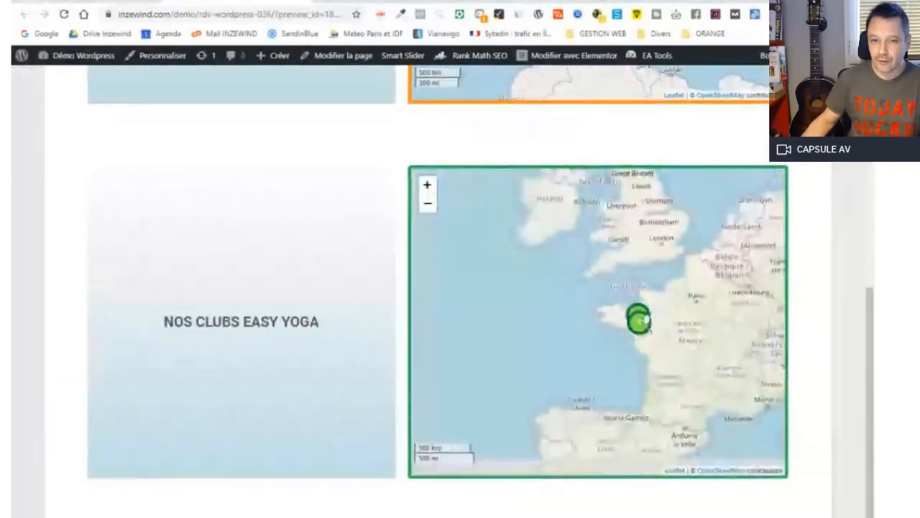
- Zoom the page's map in on Brittany and view the Nantes, Dinan and Rennes marker descriptions
{"action": "scroll", "coordinate": [665, 322], "scroll_direction": "up", "scroll_amount": 2}
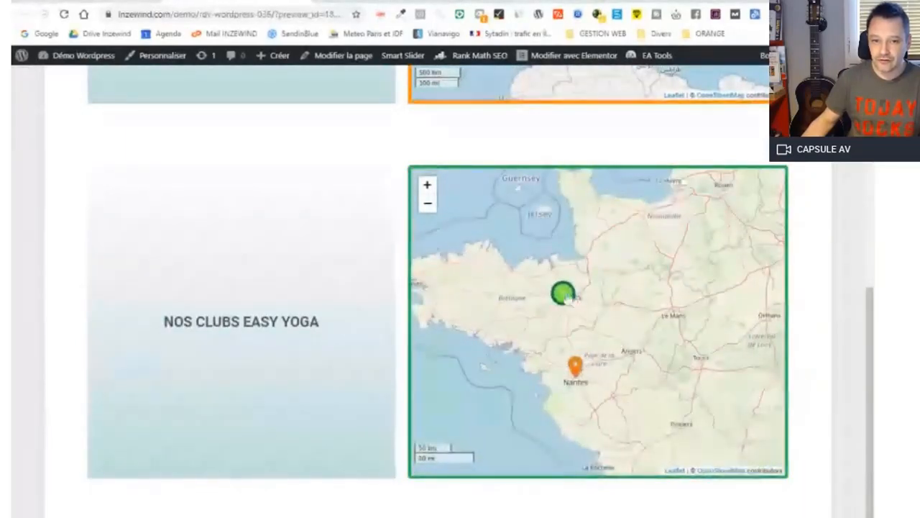
{"action": "left_click", "coordinate": [575, 365]}
{"action": "scroll", "coordinate": [637, 317], "scroll_direction": "up", "scroll_amount": 1}
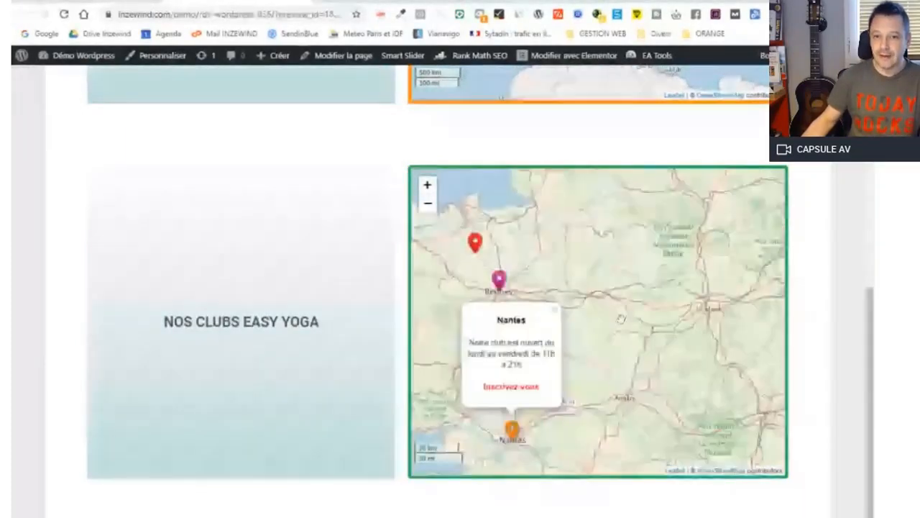
{"action": "left_click_drag", "start_coordinate": [450, 242], "coordinate": [509, 234]}
{"action": "left_click", "coordinate": [534, 236]}
{"action": "left_click", "coordinate": [557, 311]}
{"action": "scroll", "coordinate": [693, 332], "scroll_direction": "down", "scroll_amount": 1}
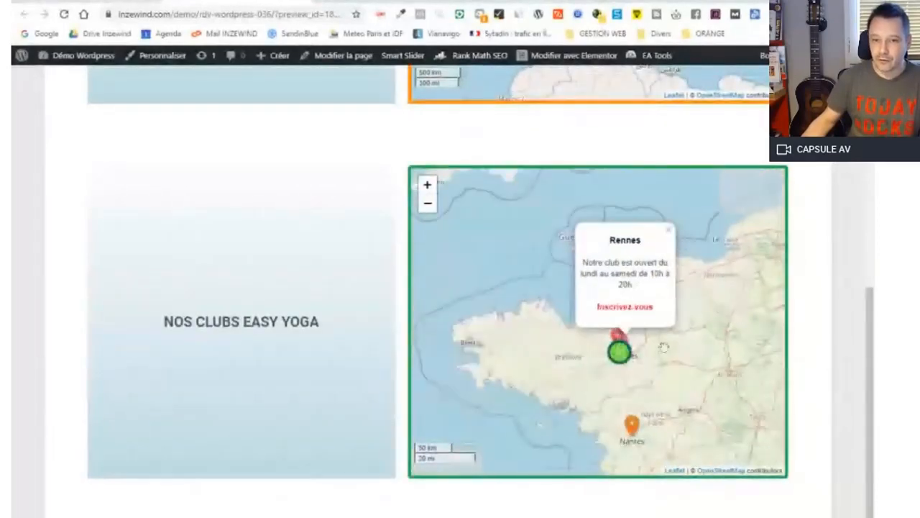
- Examine how the Rennes–Dinan group splits and regroups with zooming, and close the Rennes description
{"action": "scroll", "coordinate": [637, 364], "scroll_direction": "up", "scroll_amount": 1}
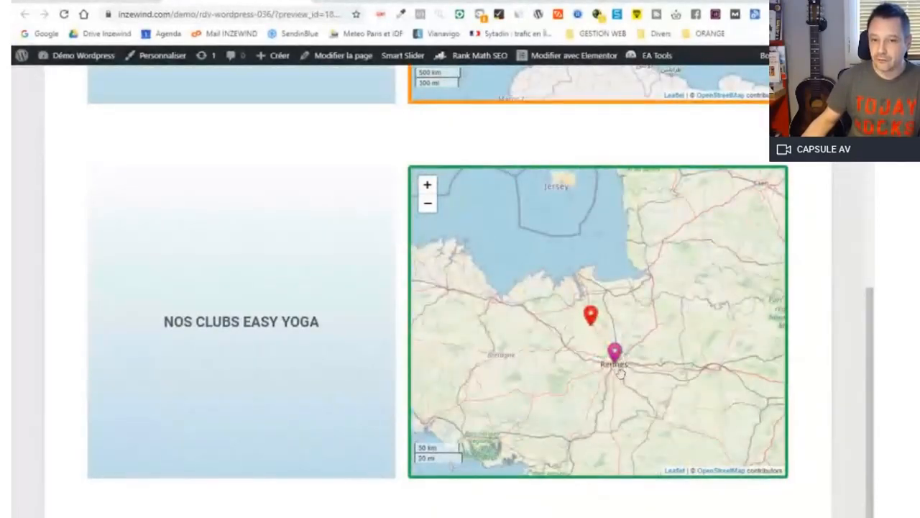
{"action": "scroll", "coordinate": [625, 368], "scroll_direction": "down", "scroll_amount": 1}
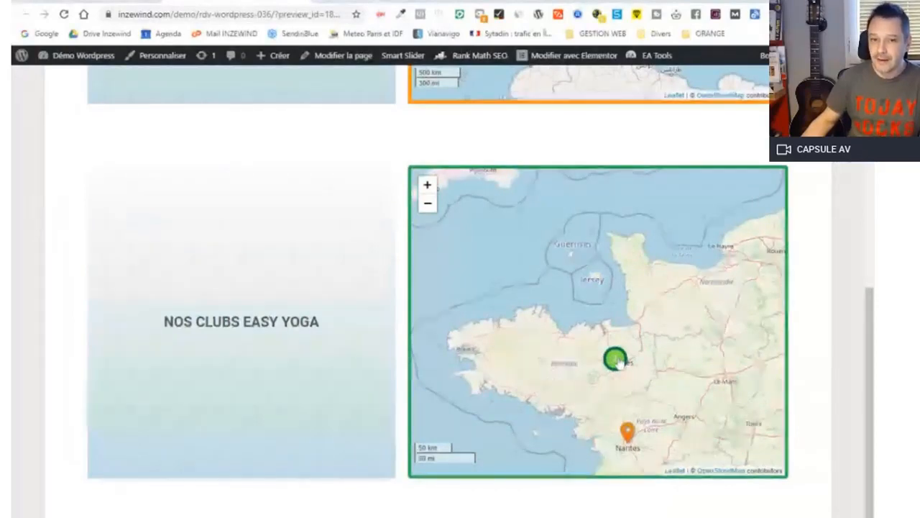
{"action": "left_click", "coordinate": [616, 360]}
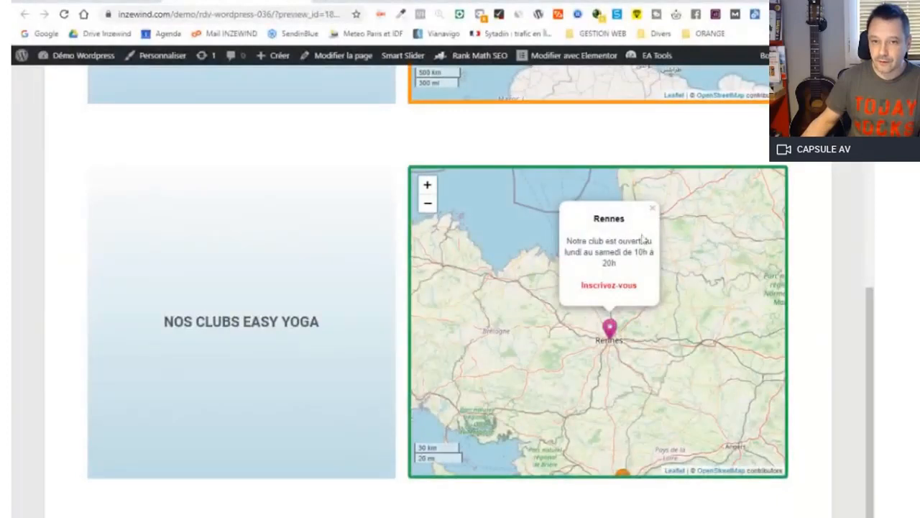
{"action": "left_click", "coordinate": [653, 210]}
- Follow the Inscrivez-vous link in the Dinan marker's description to check the linked RDV WORDPRESS 035 page
{"action": "left_click", "coordinate": [584, 292]}
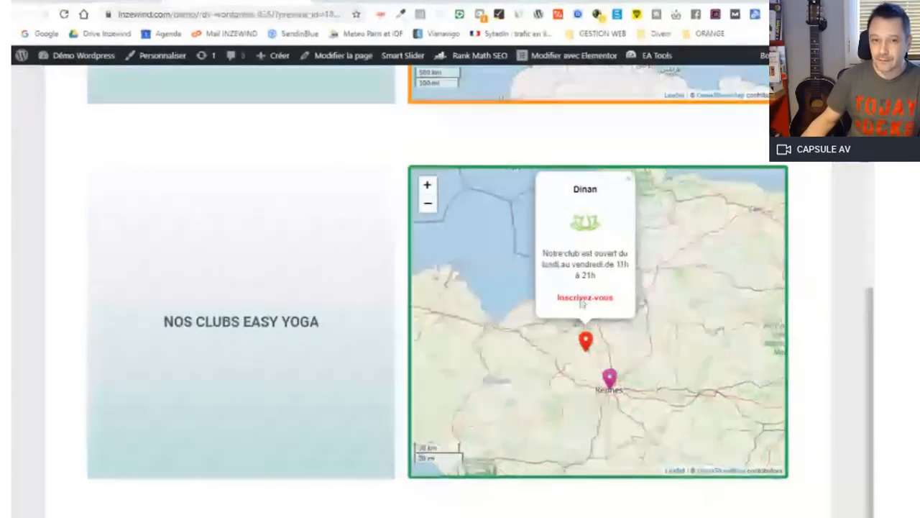
{"action": "left_click", "coordinate": [583, 302]}
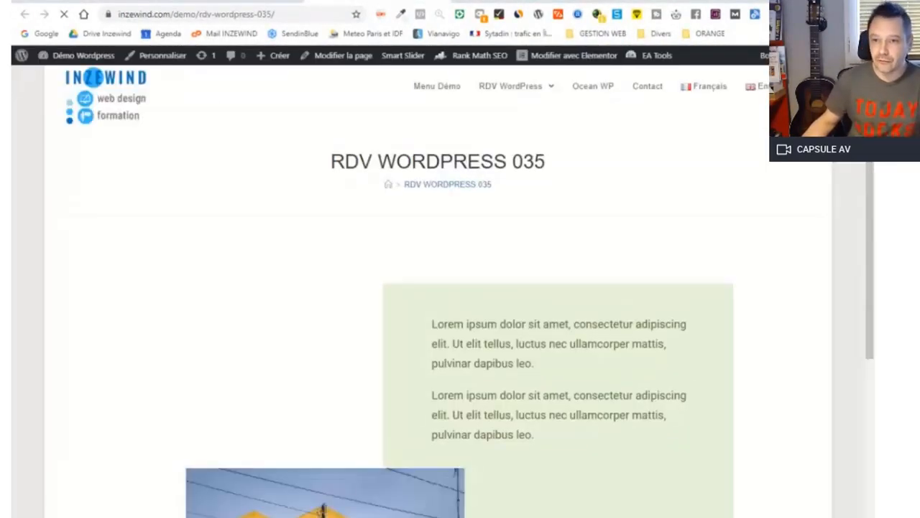
{"action": "left_click_drag", "start_coordinate": [869, 154], "coordinate": [848, 240]}
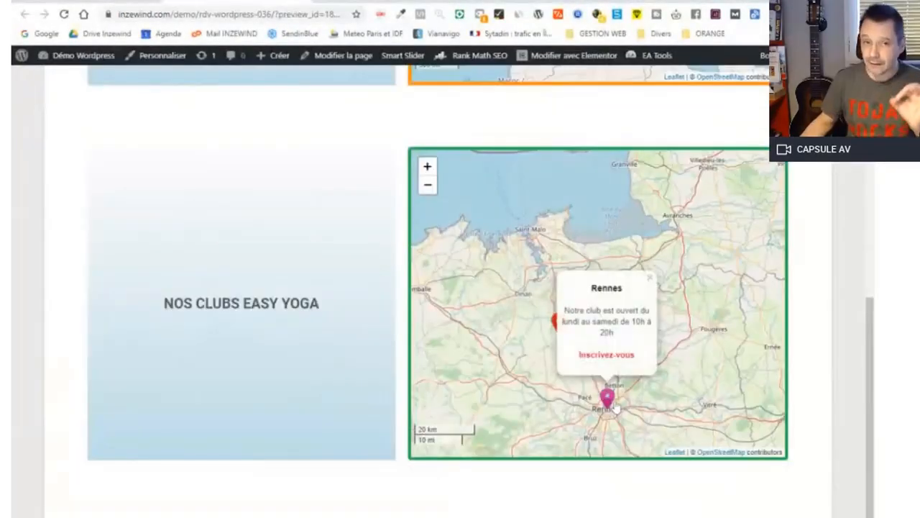
{"action": "scroll", "coordinate": [683, 358], "scroll_direction": "down", "scroll_amount": 1}
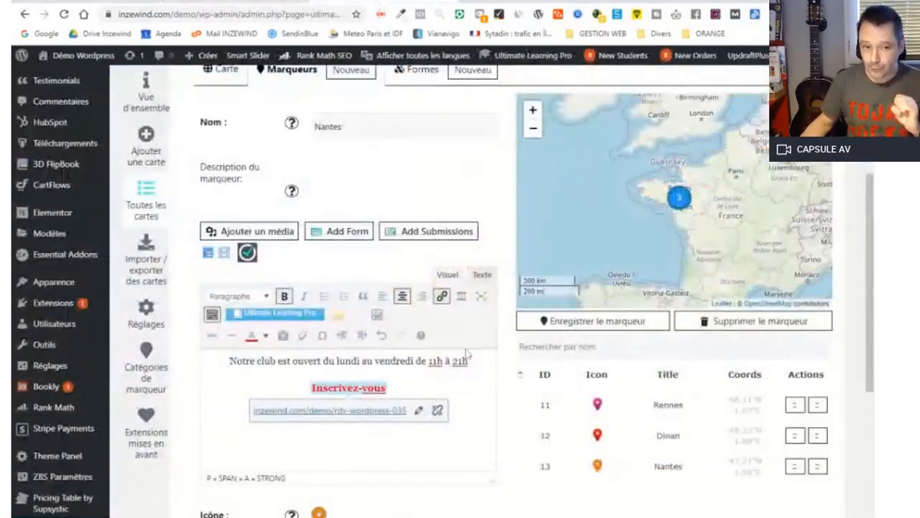
- Open the map's general settings and read the help for the PRO marker list option
{"action": "scroll", "coordinate": [468, 345], "scroll_direction": "down", "scroll_amount": 5}
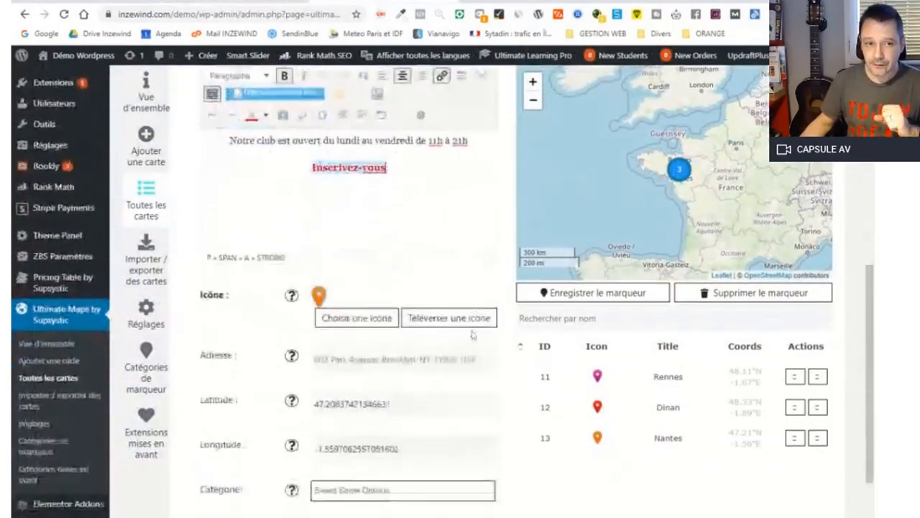
{"action": "scroll", "coordinate": [472, 333], "scroll_direction": "up", "scroll_amount": 8}
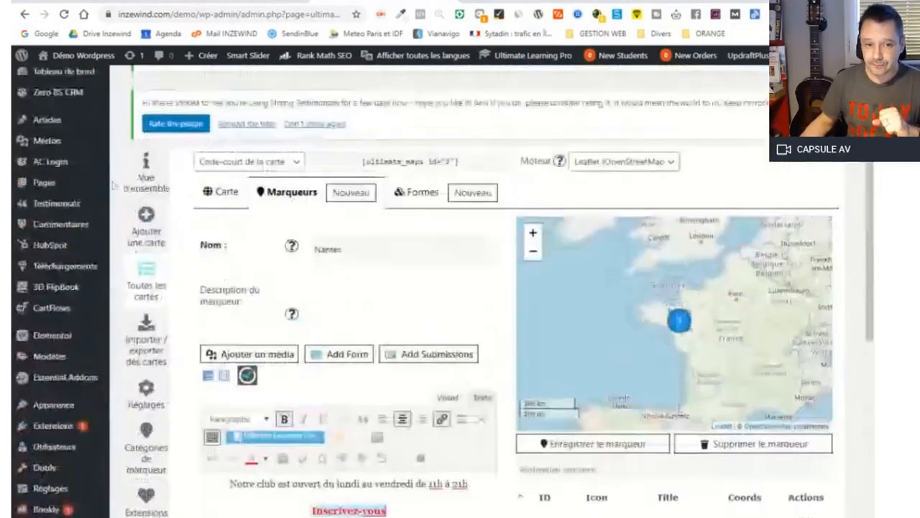
{"action": "left_click", "coordinate": [220, 192]}
{"action": "scroll", "coordinate": [485, 274], "scroll_direction": "down", "scroll_amount": 6}
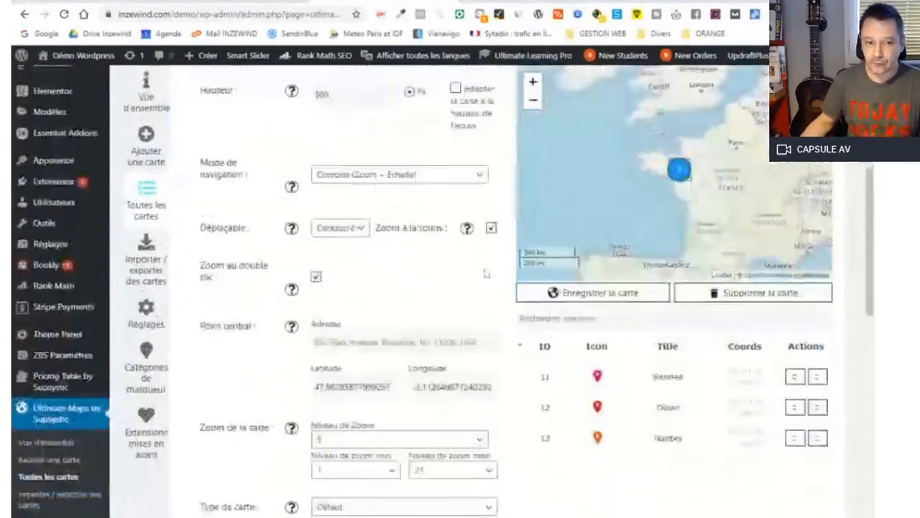
{"action": "scroll", "coordinate": [487, 279], "scroll_direction": "down", "scroll_amount": 6}
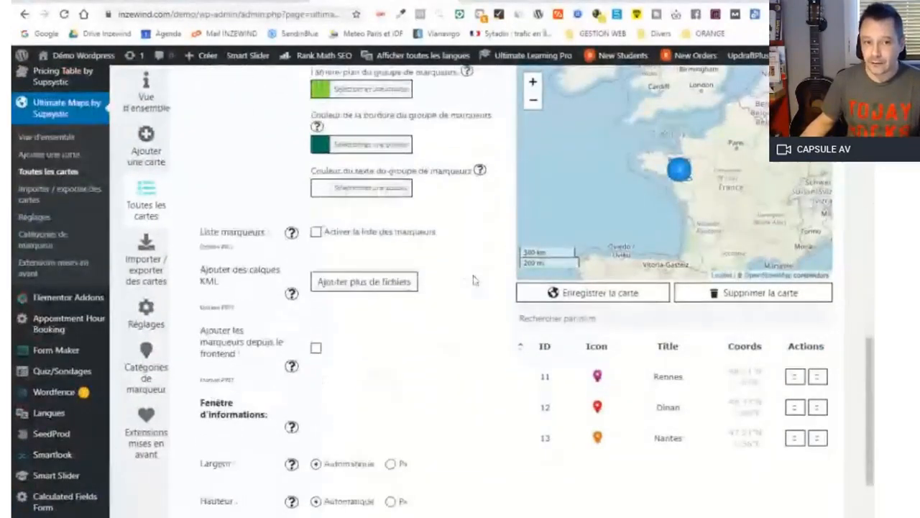
{"action": "mouse_move", "coordinate": [291, 232]}
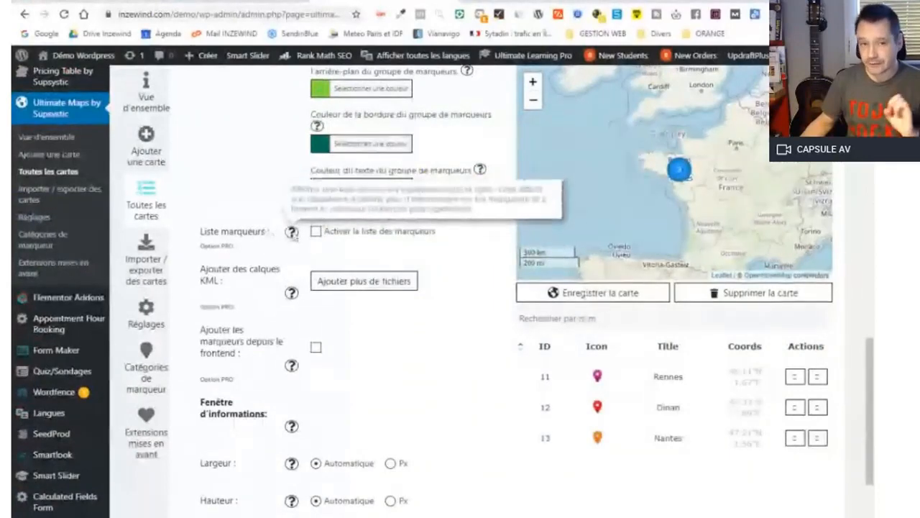
- Open the marker list's PRO option page on the Supsystic site and examine the Leaflet & Exposition Slider example
{"action": "left_click", "coordinate": [217, 246]}
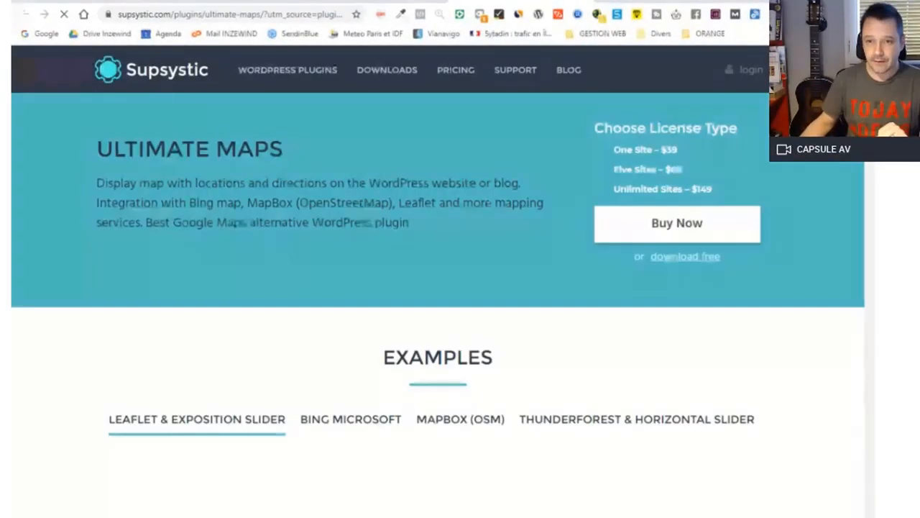
{"action": "scroll", "coordinate": [437, 287], "scroll_direction": "down", "scroll_amount": 2}
{"action": "scroll", "coordinate": [773, 272], "scroll_direction": "down", "scroll_amount": 3}
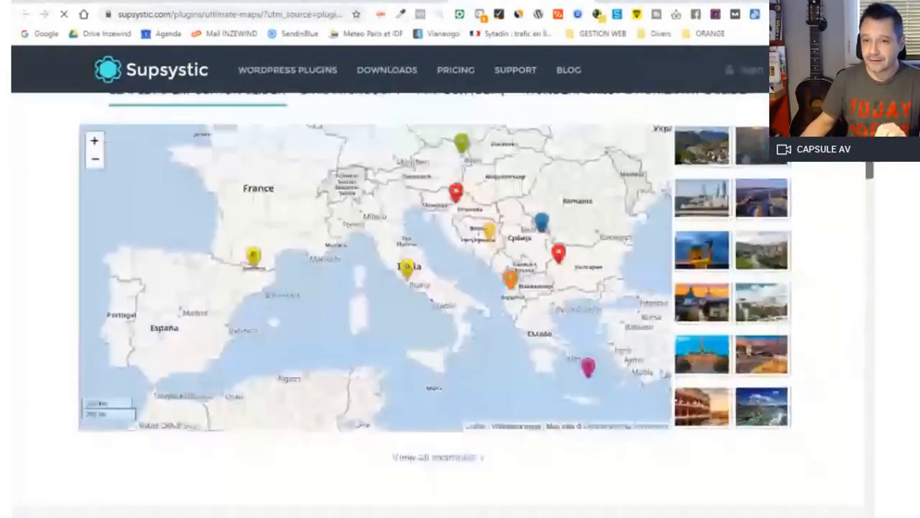
{"action": "scroll", "coordinate": [774, 272], "scroll_direction": "up", "scroll_amount": 1}
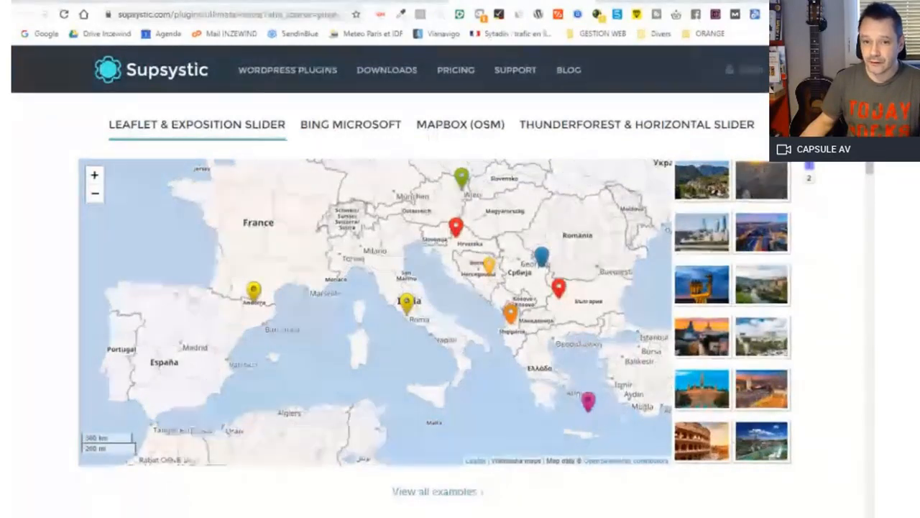
{"action": "scroll", "coordinate": [868, 196], "scroll_direction": "down", "scroll_amount": 5}
{"action": "left_click_drag", "start_coordinate": [868, 195], "coordinate": [869, 171]}
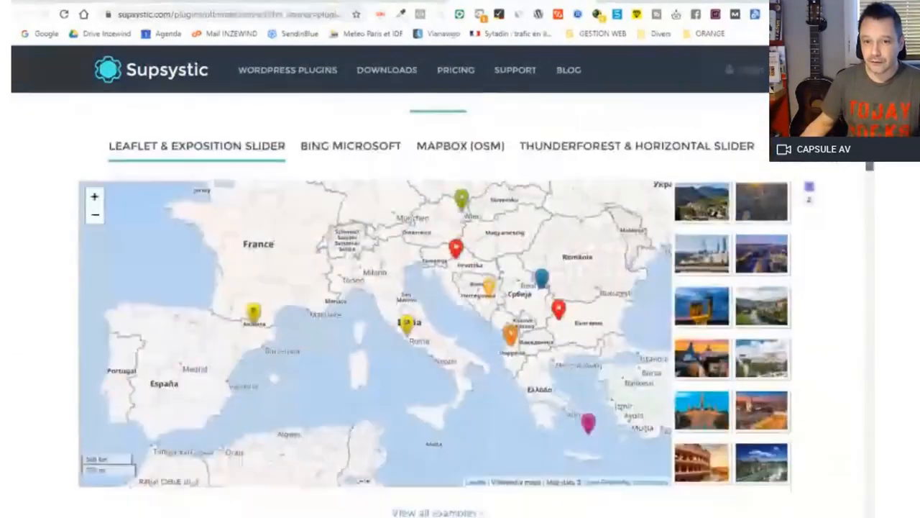
- Compare the Bing Microsoft, Mapbox (OSM) and Thunderforest & Horizontal Slider examples, selecting Ankara in the horizontal slider
{"action": "left_click", "coordinate": [351, 146]}
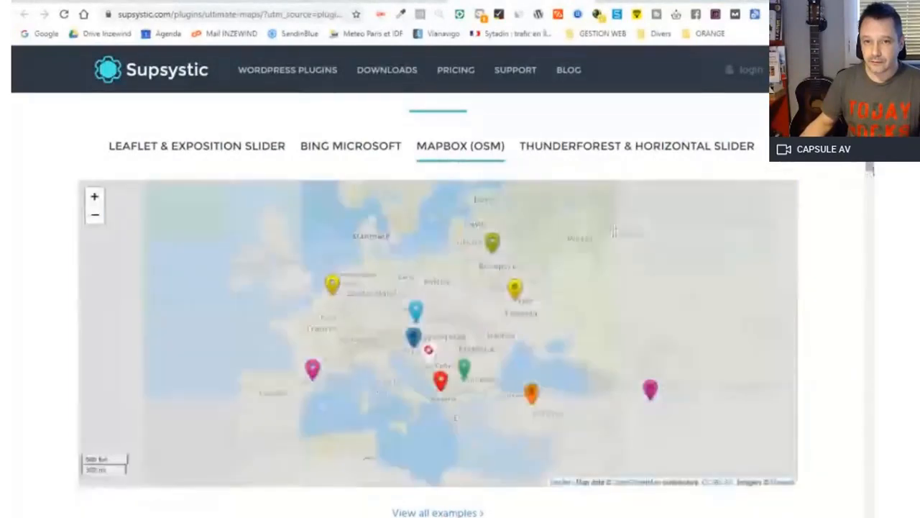
{"action": "scroll", "coordinate": [870, 171], "scroll_direction": "down", "scroll_amount": 1}
{"action": "left_click_drag", "start_coordinate": [870, 171], "coordinate": [870, 171]}
{"action": "left_click", "coordinate": [653, 178]}
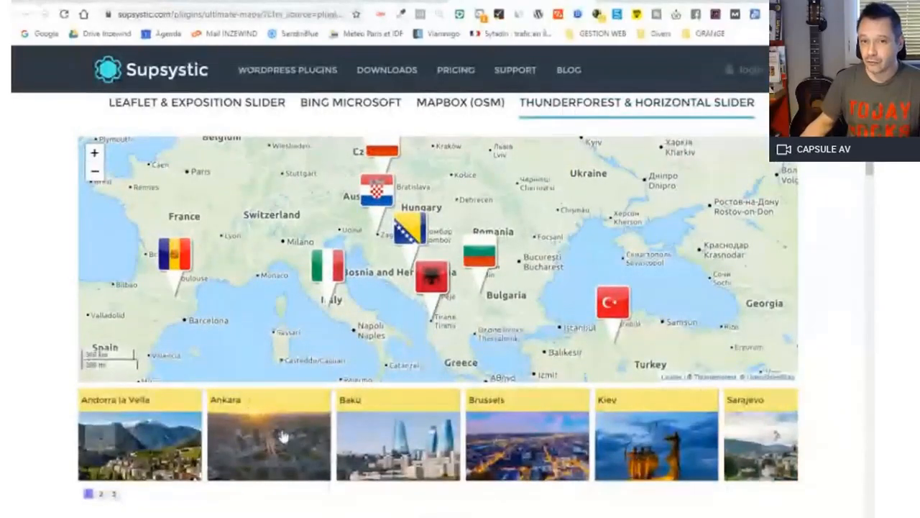
{"action": "left_click", "coordinate": [284, 436]}
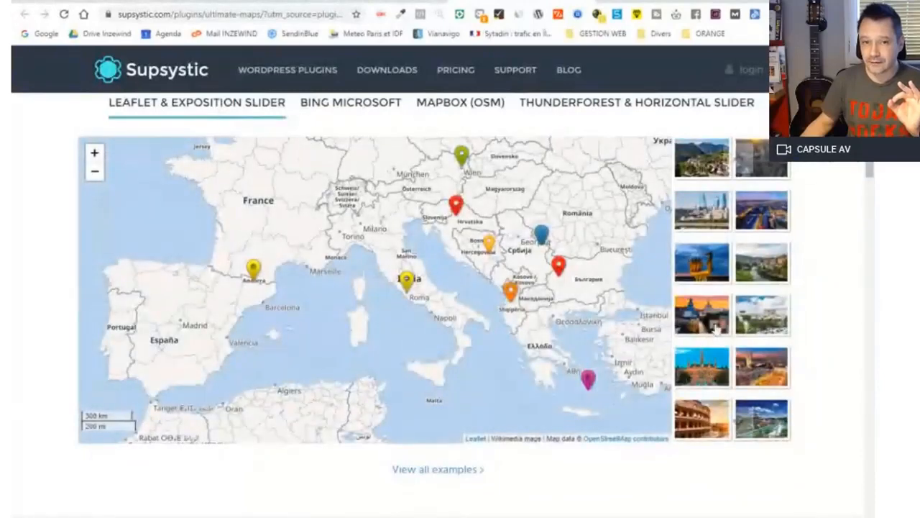
- View marker descriptions from the Leaflet & Exposition Slider example's image thumbnails and check the plugin's licence types
{"action": "left_click", "coordinate": [708, 363]}
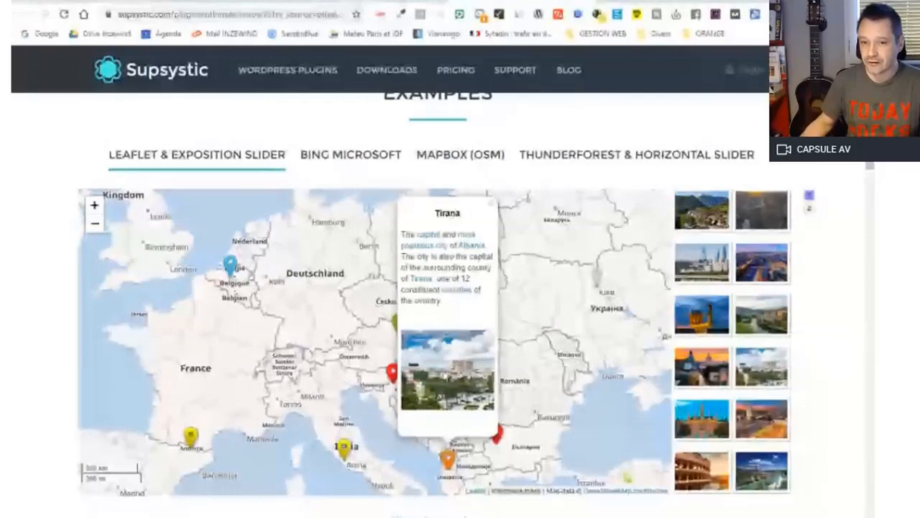
{"action": "left_click", "coordinate": [764, 475]}
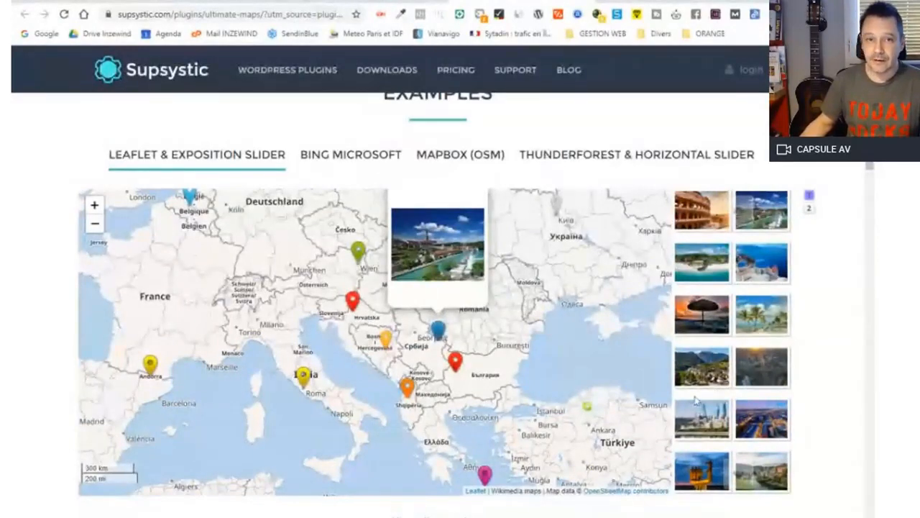
{"action": "scroll", "coordinate": [696, 401], "scroll_direction": "up", "scroll_amount": 4}
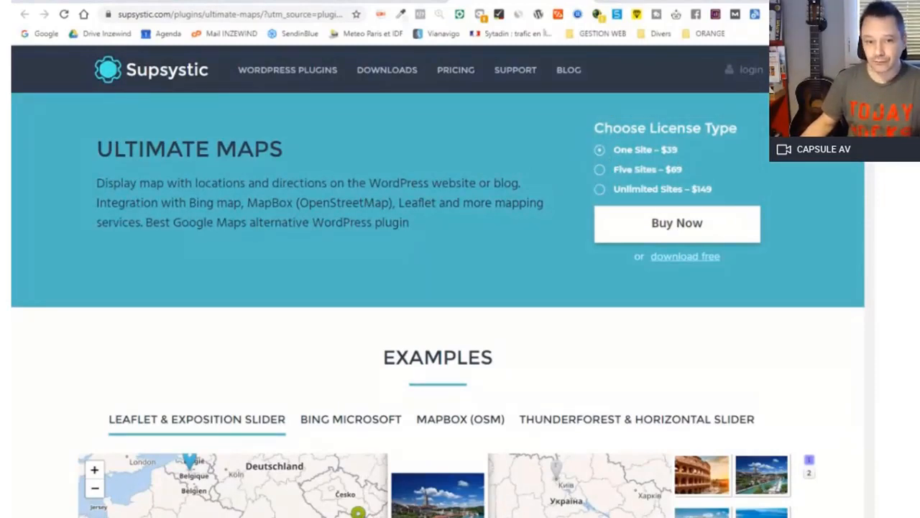
{"action": "scroll", "coordinate": [354, 215], "scroll_direction": "down", "scroll_amount": 3}
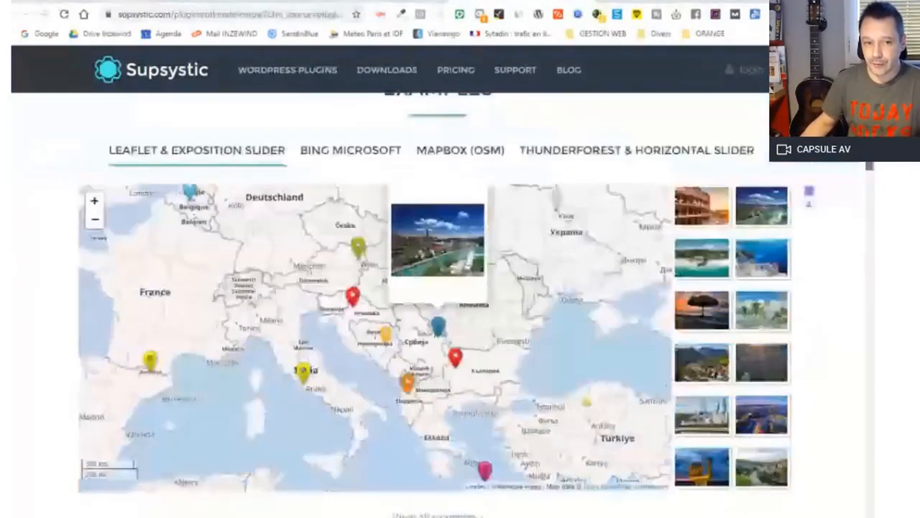